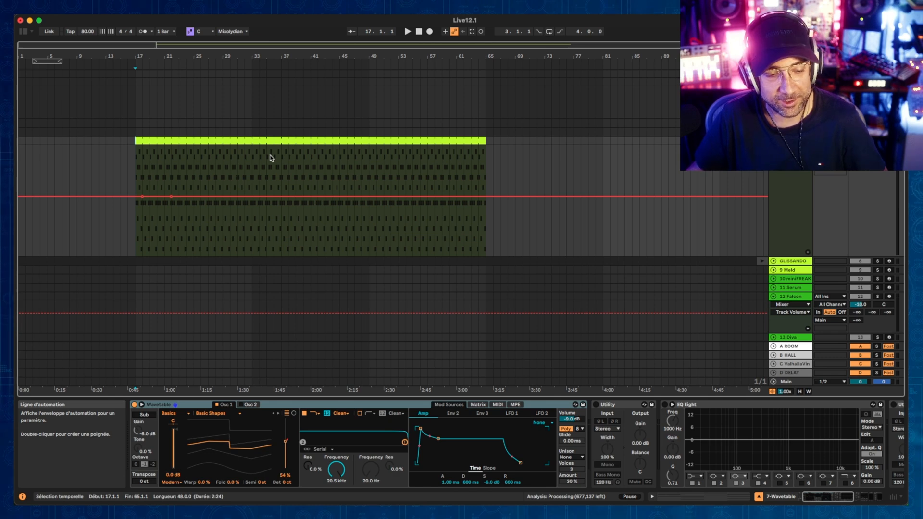
Add breakpoints to the Wavetable track's automation envelope around bar 30 and at bar 45, raising the bar 45 point to 71%
{"action": "left_click", "coordinate": [227, 197]}
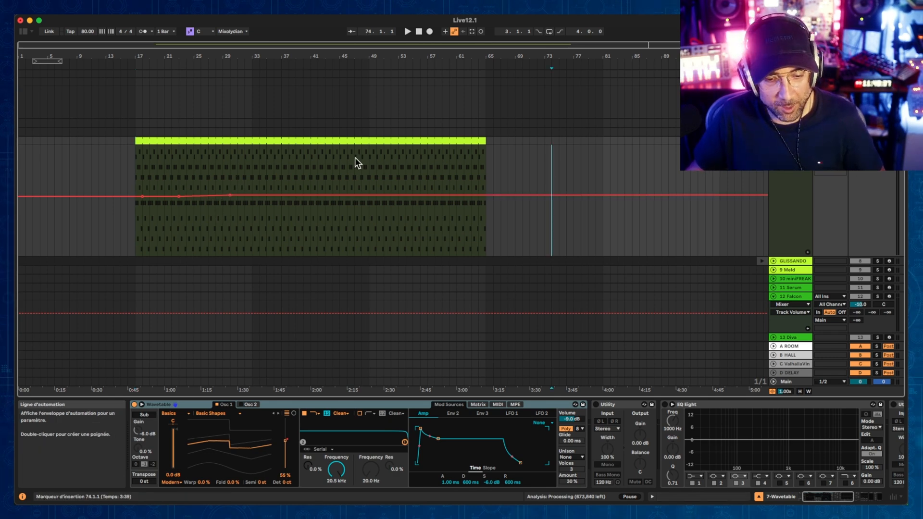
{"action": "left_click", "coordinate": [339, 182]}
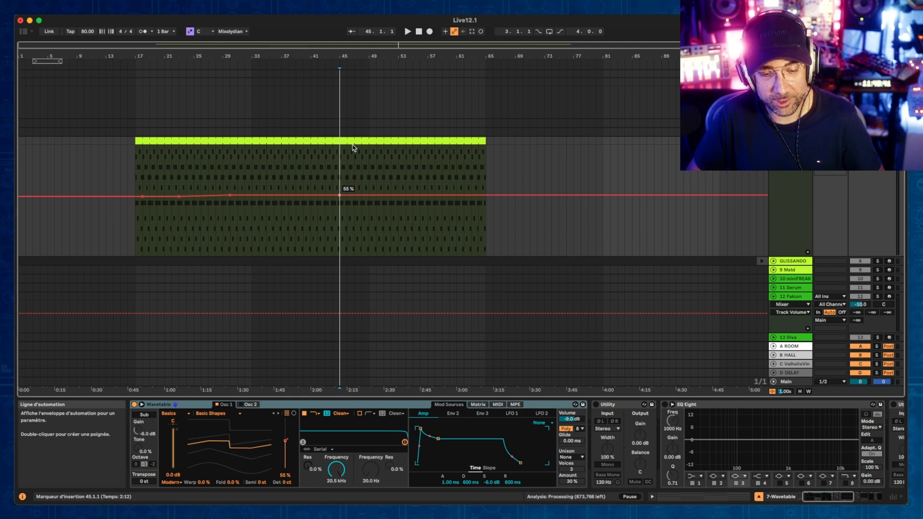
{"action": "key", "text": "Up"}
{"action": "key", "text": "Up"}
{"action": "key", "text": "Up"}
{"action": "key", "text": "Up"}
{"action": "key", "text": "Up"}
{"action": "key", "text": "Up"}
{"action": "key", "text": "Up"}
{"action": "key", "text": "Up"}
{"action": "key", "text": "Up"}
{"action": "key", "text": "Up"}
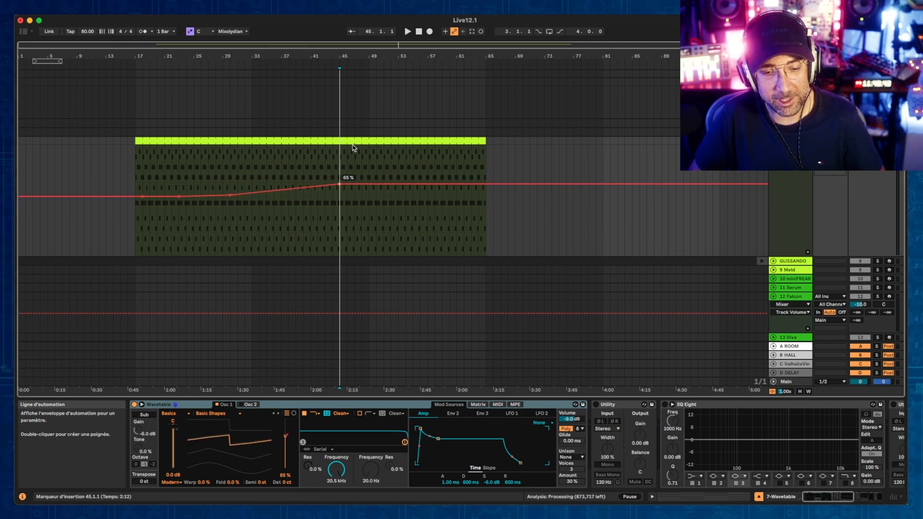
{"action": "key", "text": "Down"}
{"action": "key", "text": "Down"}
{"action": "key", "text": "Down"}
{"action": "key", "text": "Down"}
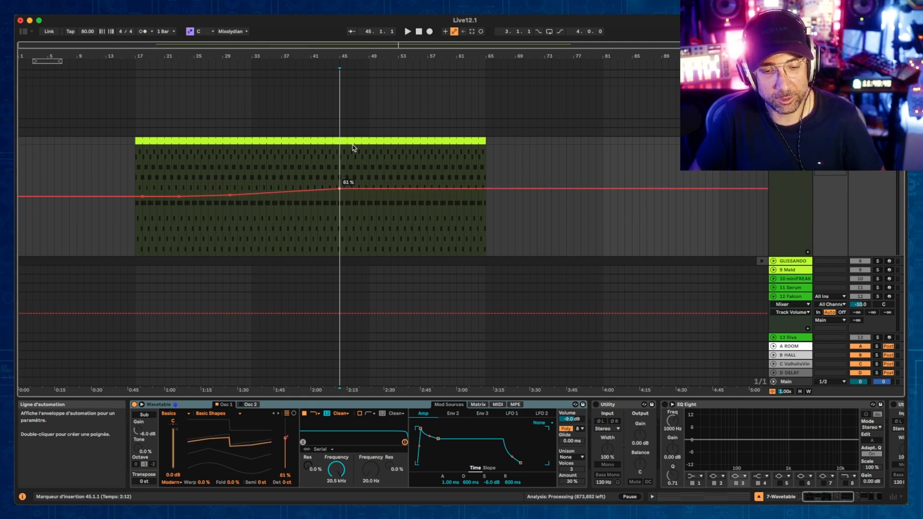
{"action": "key", "text": "Up"}
{"action": "key", "text": "Up"}
{"action": "key", "text": "Up"}
{"action": "key", "text": "Up"}
{"action": "key", "text": "Up"}
{"action": "key", "text": "Up"}
{"action": "key", "text": "Up"}
{"action": "key", "text": "Up"}
{"action": "key", "text": "Up"}
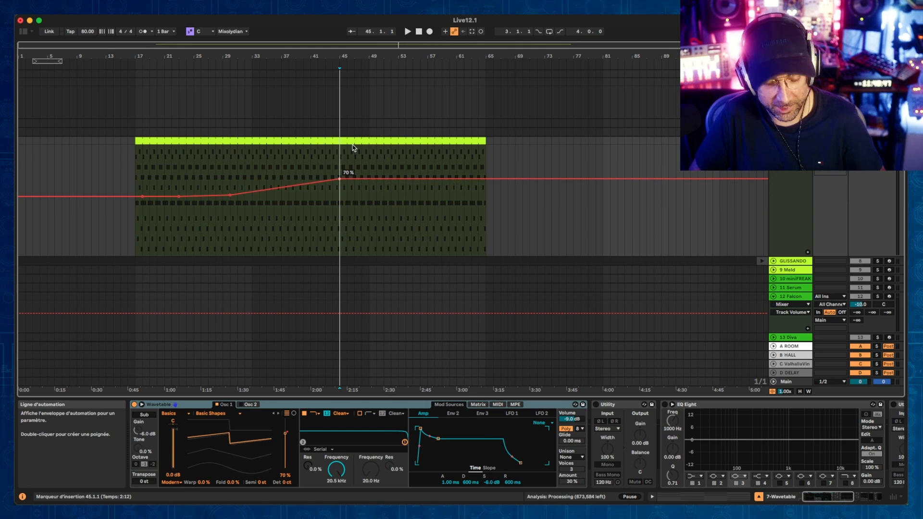
{"action": "key", "text": "Up"}
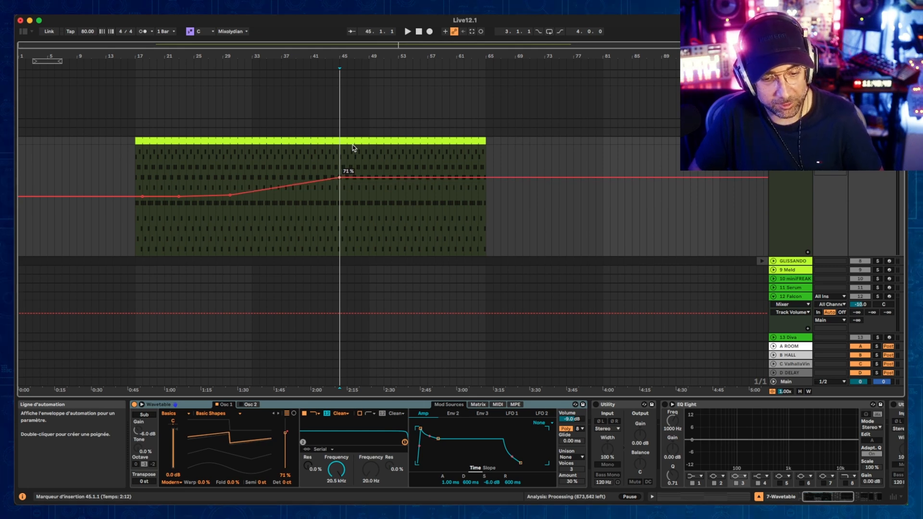
Move the first breakpoint of the automation envelope forward to bar 27
{"action": "key", "text": "Left"}
{"action": "key", "text": "Left"}
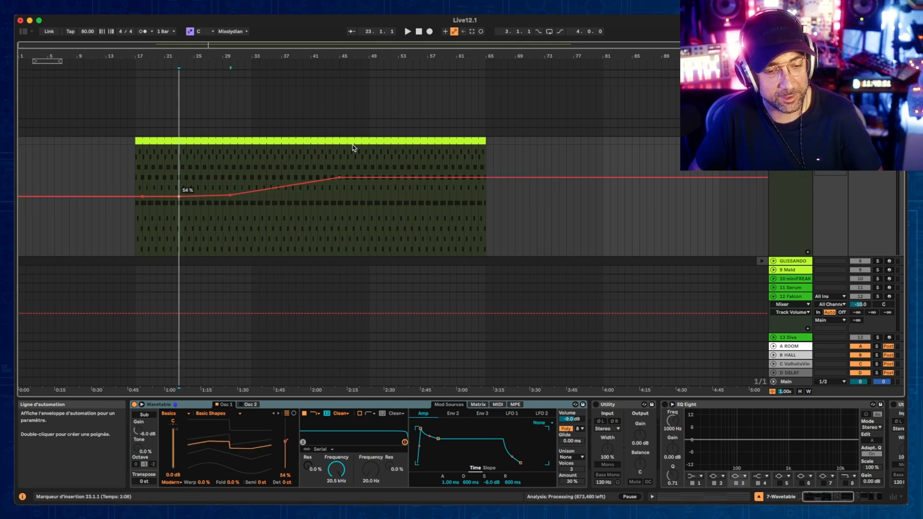
{"action": "key", "text": "Left"}
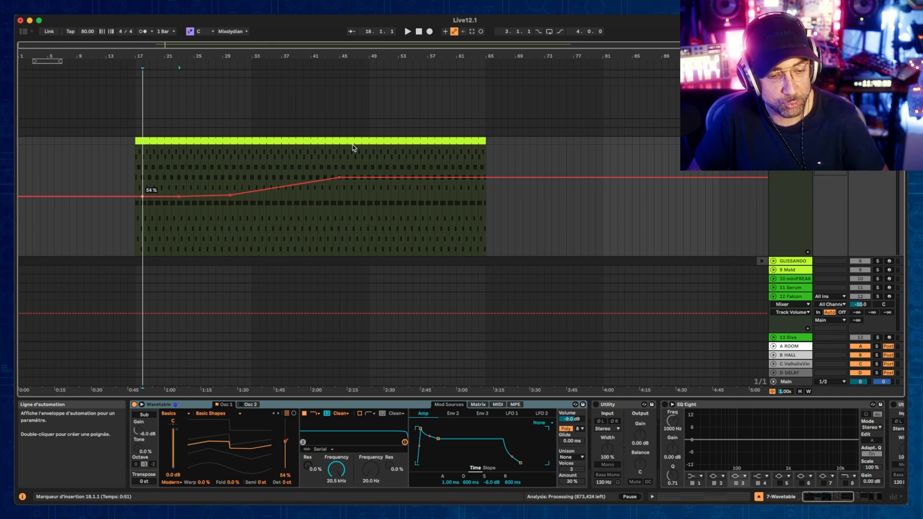
{"action": "key", "text": "Right"}
{"action": "key", "text": "Right"}
{"action": "key", "text": "Right"}
{"action": "key", "text": "Right"}
{"action": "key", "text": "Right"}
{"action": "key", "text": "Right"}
{"action": "key", "text": "Right"}
{"action": "key", "text": "Right"}
{"action": "key", "text": "Right"}
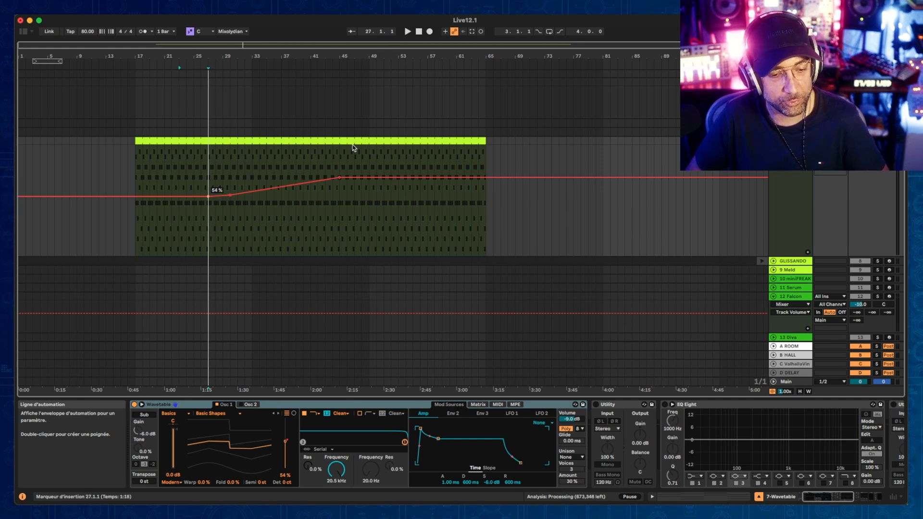
Raise the breakpoint at bar 27 to 63% and shift it seven bars earlier
{"action": "key", "text": "Up"}
{"action": "key", "text": "Up"}
{"action": "key", "text": "Up"}
{"action": "key", "text": "Up"}
{"action": "key", "text": "Up"}
{"action": "key", "text": "Up"}
{"action": "key", "text": "Up"}
{"action": "key", "text": "Up"}
{"action": "key", "text": "Up"}
{"action": "key", "text": "Left"}
{"action": "key", "text": "Left"}
{"action": "key", "text": "Left"}
{"action": "key", "text": "Left"}
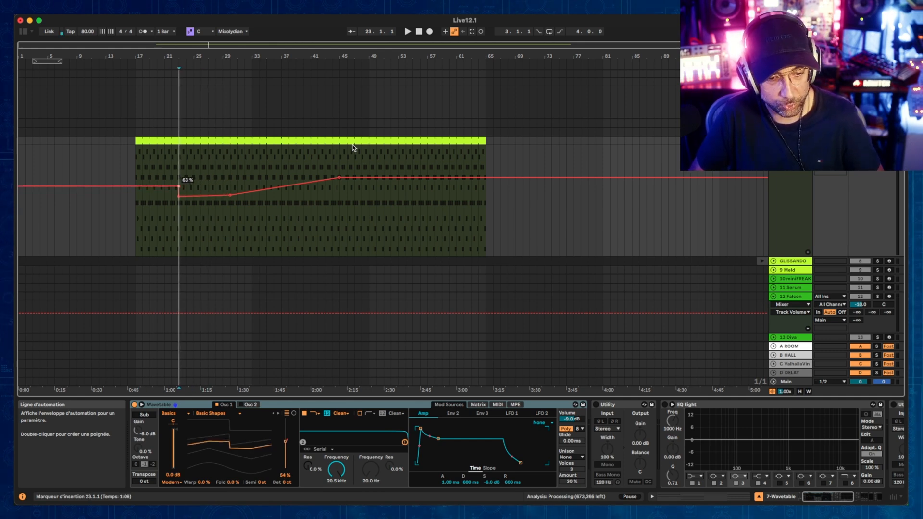
{"action": "key", "text": "Left"}
{"action": "key", "text": "Left"}
{"action": "key", "text": "Left"}
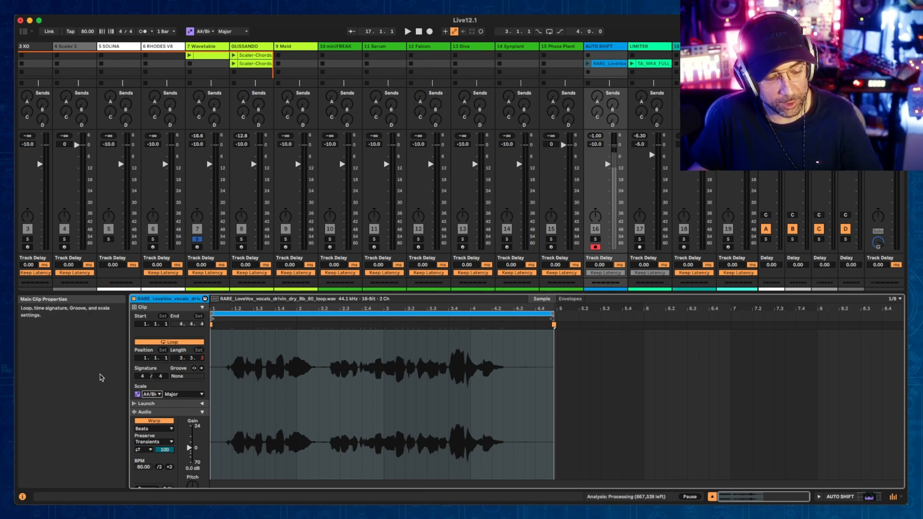
Enable the scale on the AUTO SHIFT vocal clip with A#/Bb as its root note
{"action": "left_click", "coordinate": [138, 395]}
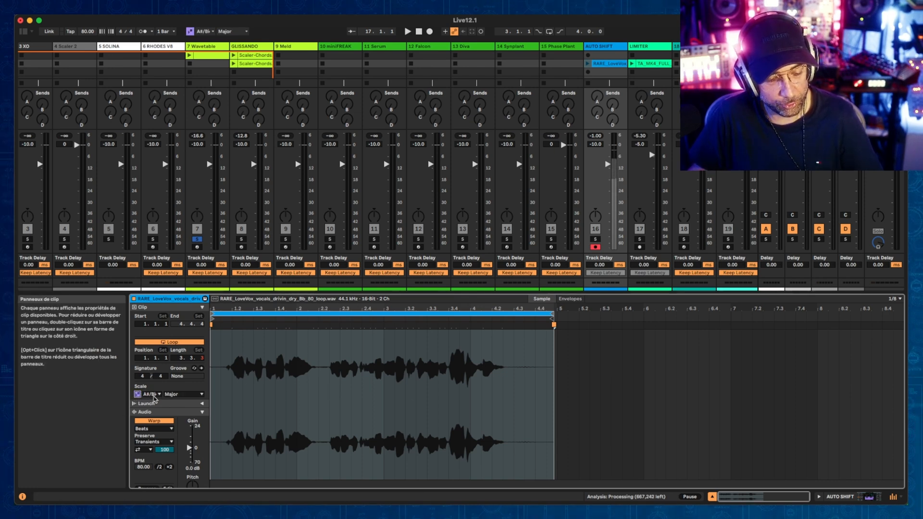
{"action": "left_click", "coordinate": [150, 394]}
{"action": "left_click", "coordinate": [150, 472]}
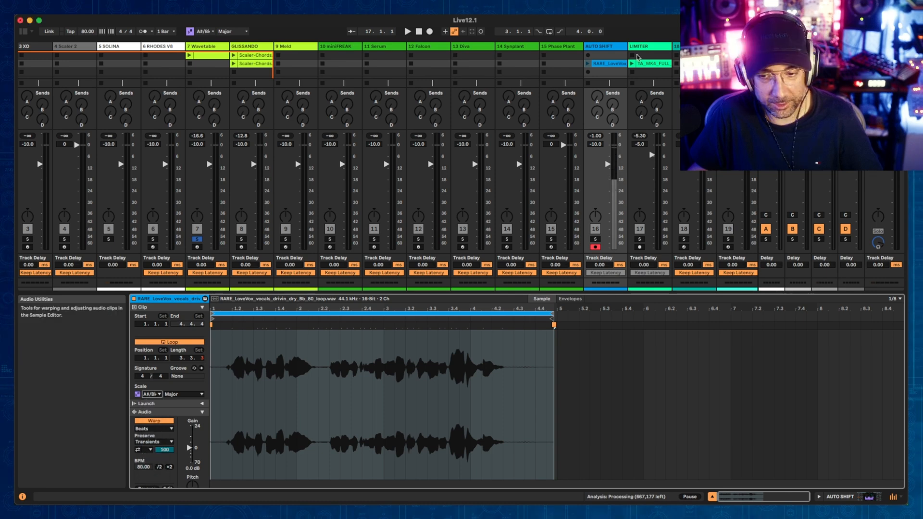
Show the Auto Shift device of the vocal track and toggle its Use Current Scale option off and on
{"action": "left_click", "coordinate": [842, 497]}
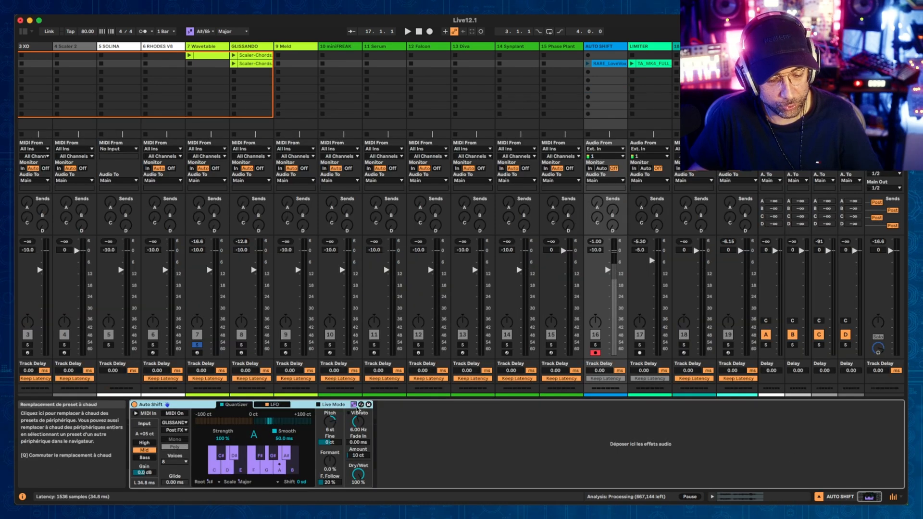
{"action": "left_click", "coordinate": [353, 405]}
{"action": "left_click", "coordinate": [354, 405]}
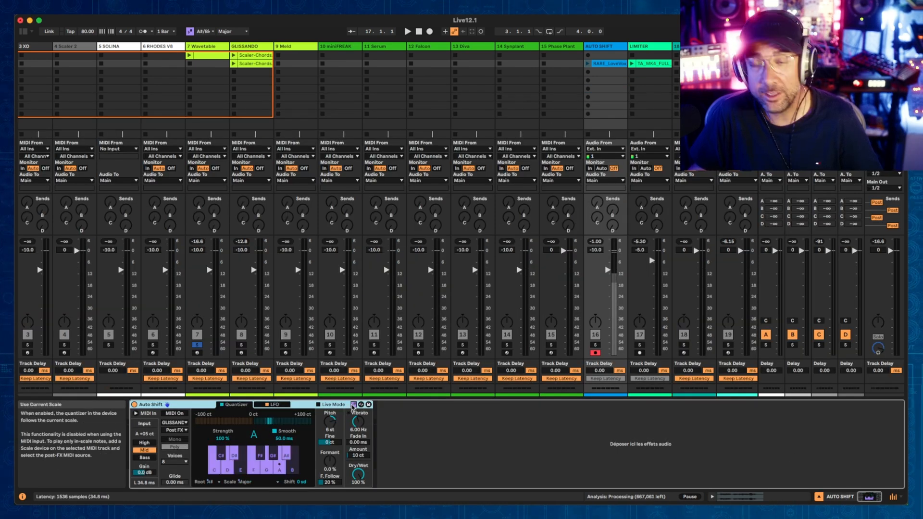
Try D# as the root note of Auto Shift's quantizer and go through its predefined scales
{"action": "left_click", "coordinate": [210, 481]}
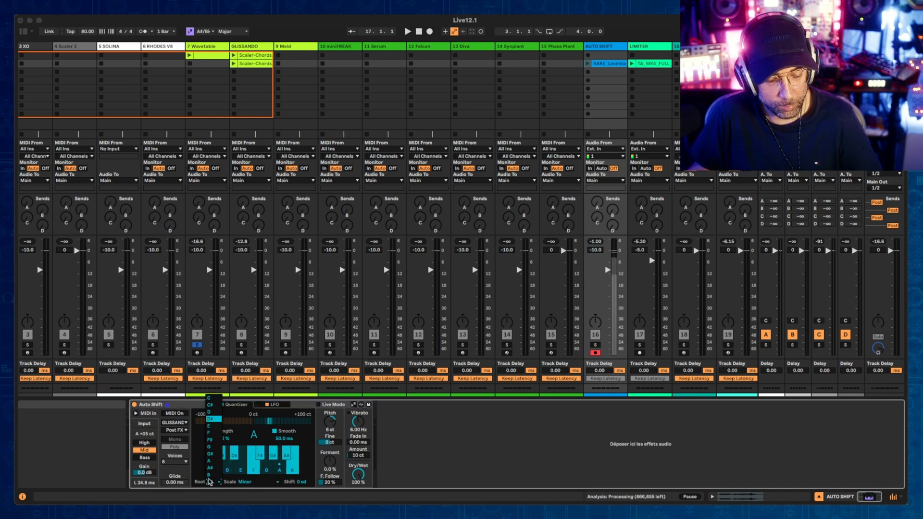
{"action": "left_click", "coordinate": [210, 418]}
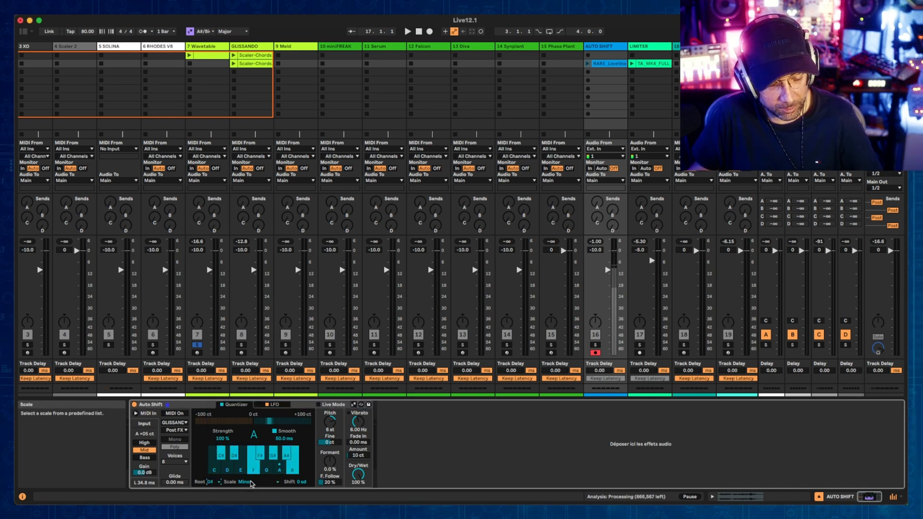
{"action": "left_click", "coordinate": [240, 482]}
{"action": "left_click", "coordinate": [259, 241]}
Play the vocal loop with Auto Shift reactivated and try a smoothing time of 200 ms
{"action": "key", "text": "space"}
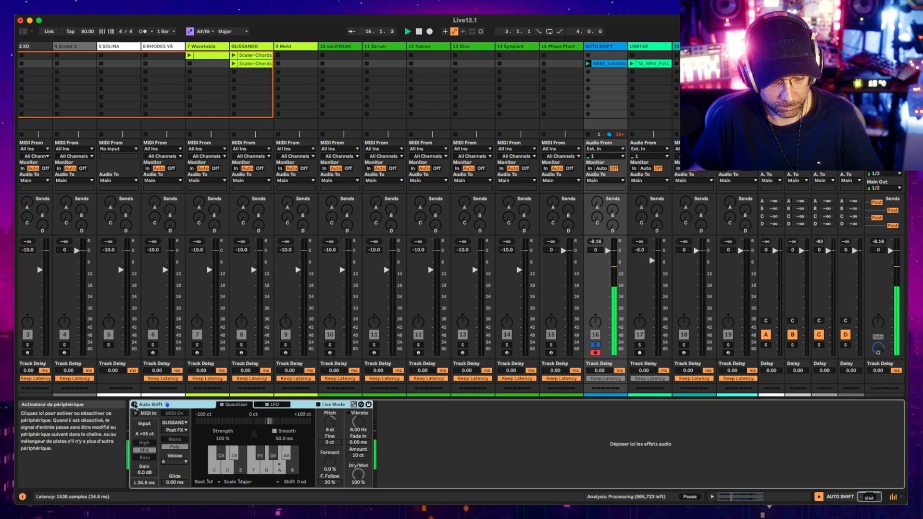
{"action": "key", "text": "0"}
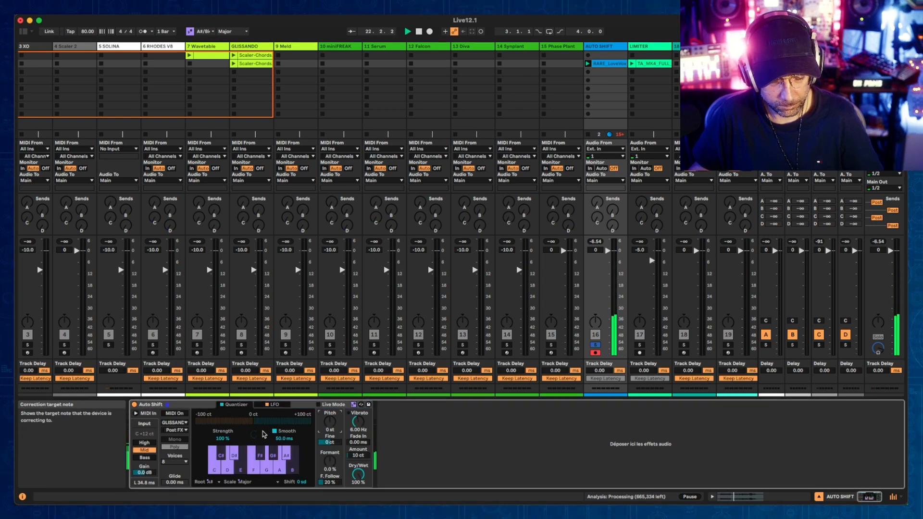
{"action": "left_click", "coordinate": [274, 431]}
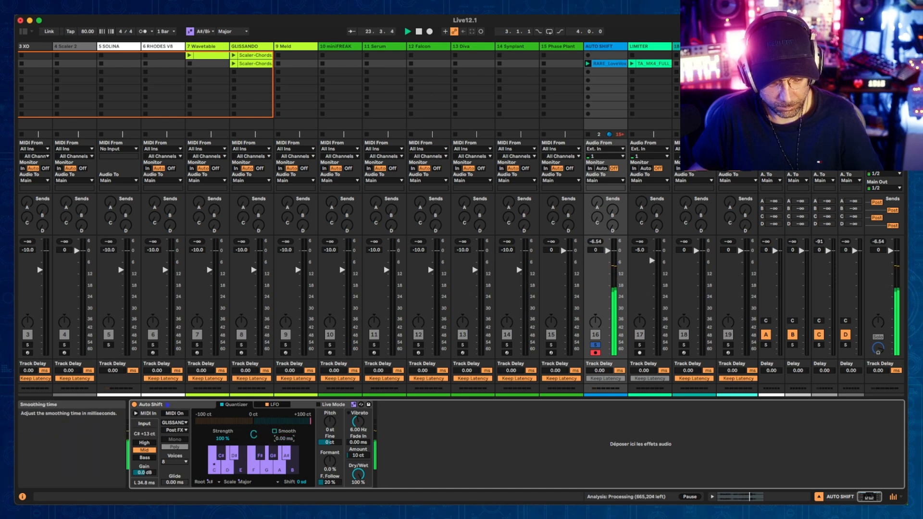
{"action": "left_click_drag", "start_coordinate": [284, 439], "coordinate": [283, 408]}
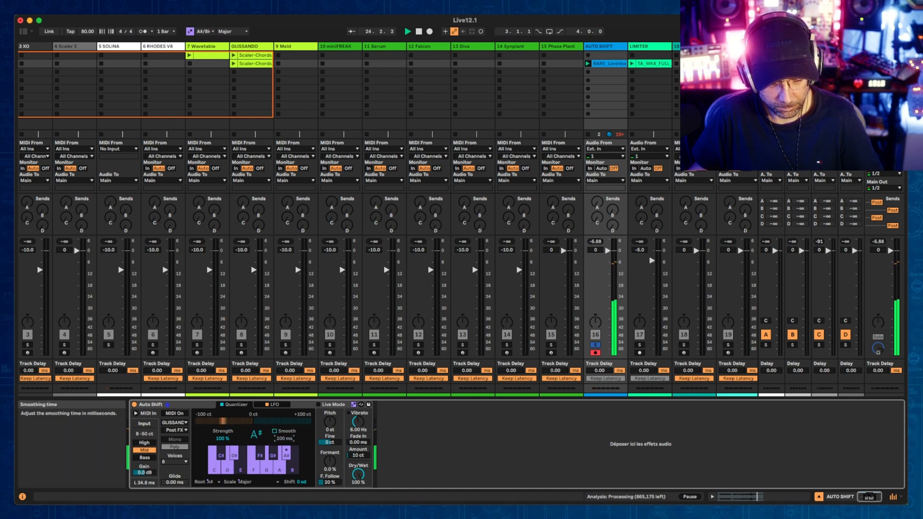
{"action": "key", "text": "space"}
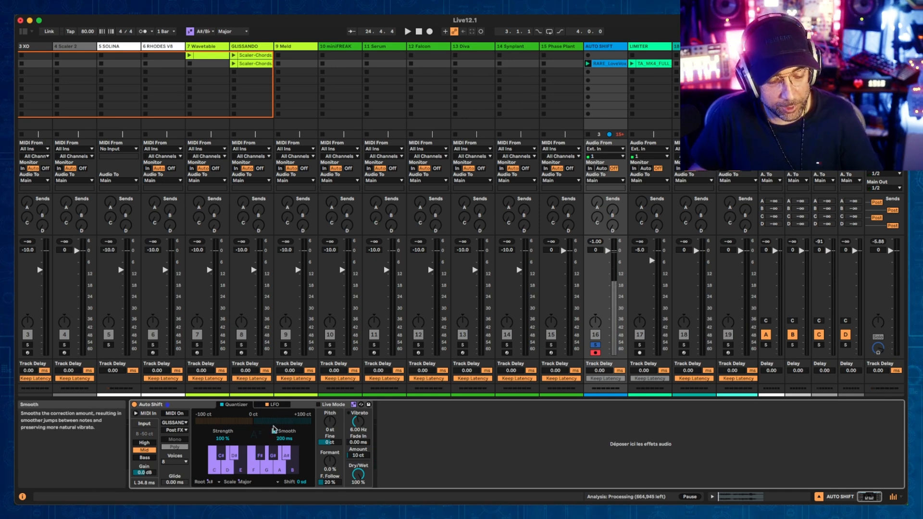
Turn off Smooth in Auto Shift with a smoothing time of 0 ms and play the vocal loop
{"action": "left_click", "coordinate": [274, 432]}
{"action": "left_click_drag", "start_coordinate": [284, 438], "coordinate": [283, 437]}
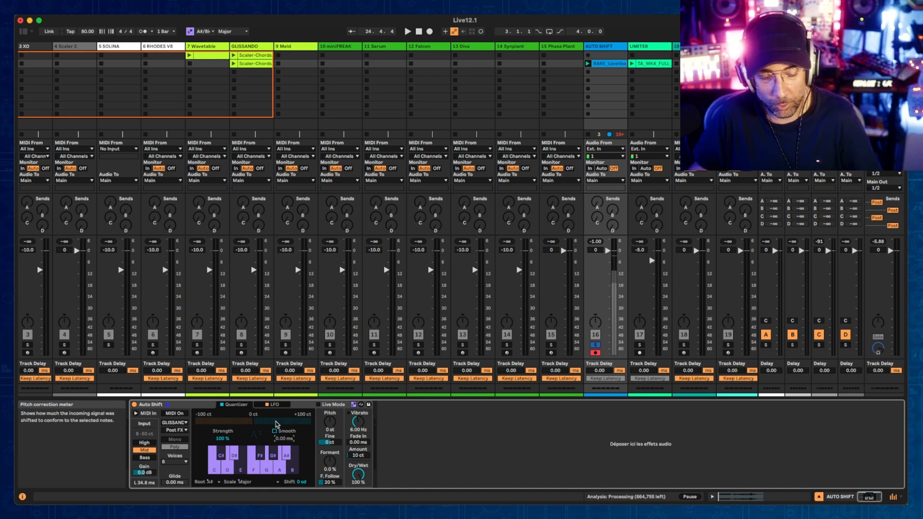
{"action": "key", "text": "space"}
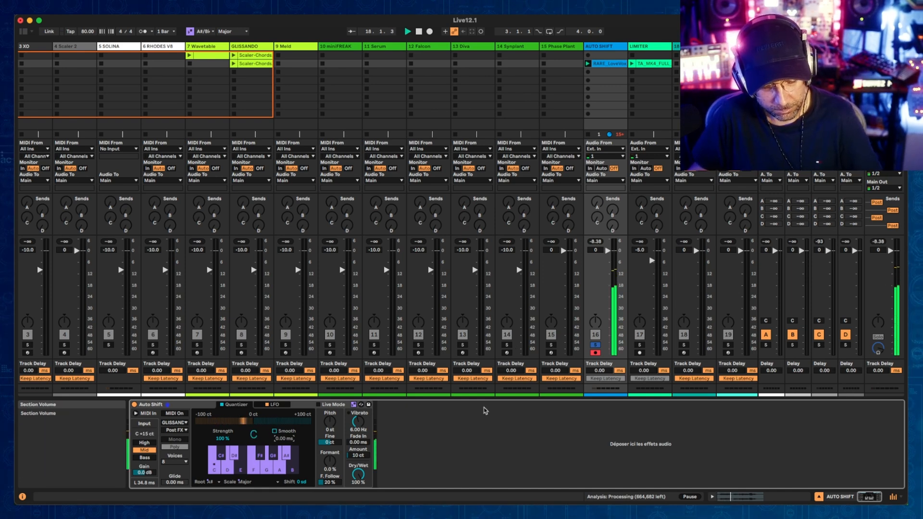
Try a pitch shift of -5 st with the formant at -48%, and return the pitch to 0 st
{"action": "left_click_drag", "start_coordinate": [330, 422], "coordinate": [330, 411]}
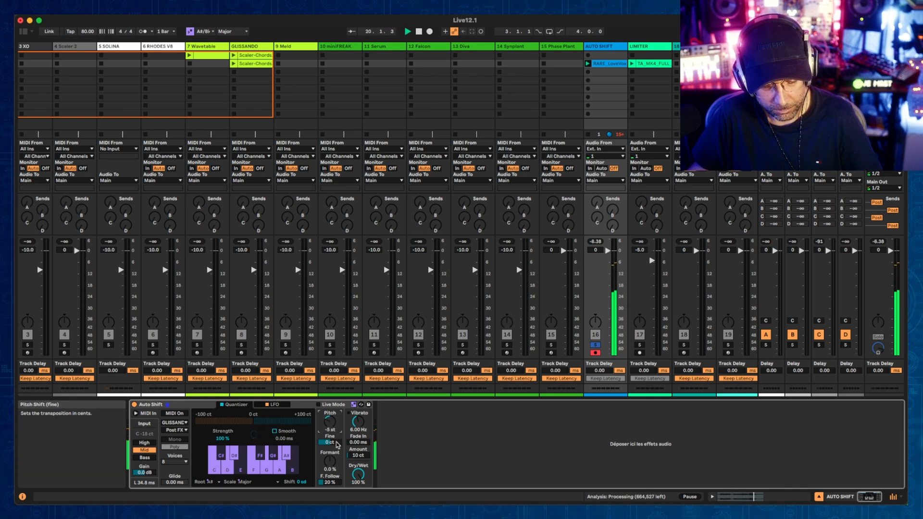
{"action": "left_click_drag", "start_coordinate": [330, 461], "coordinate": [330, 475]}
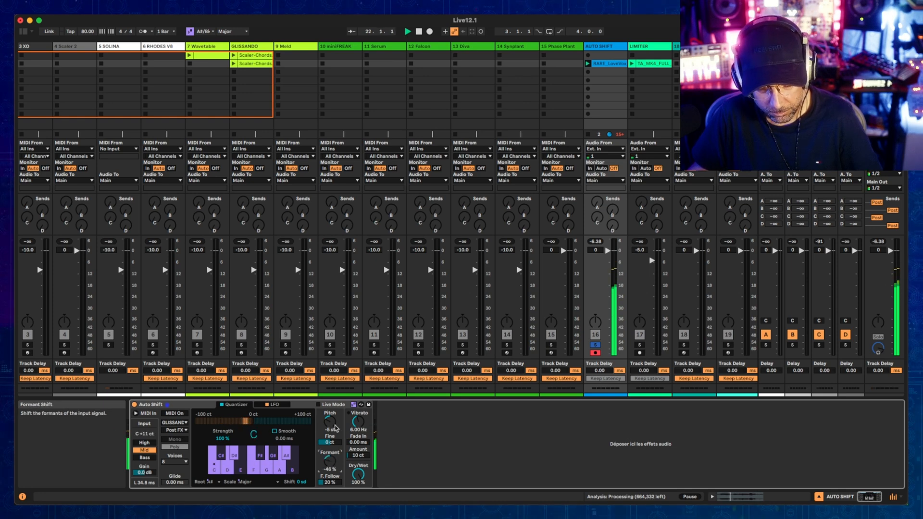
{"action": "left_click_drag", "start_coordinate": [335, 428], "coordinate": [335, 419]}
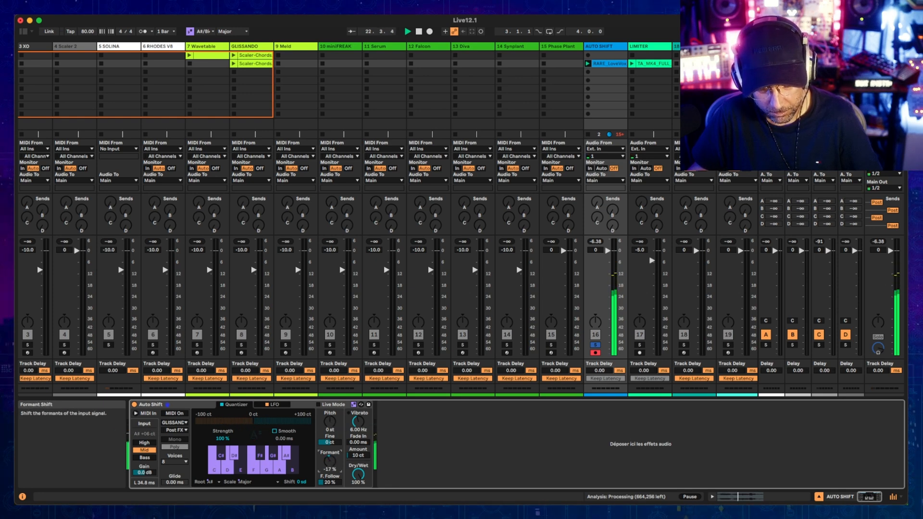
Set Auto Shift's Formant Follow to 0% and lower the formant shift to about -82%
{"action": "left_click_drag", "start_coordinate": [330, 482], "coordinate": [330, 493]}
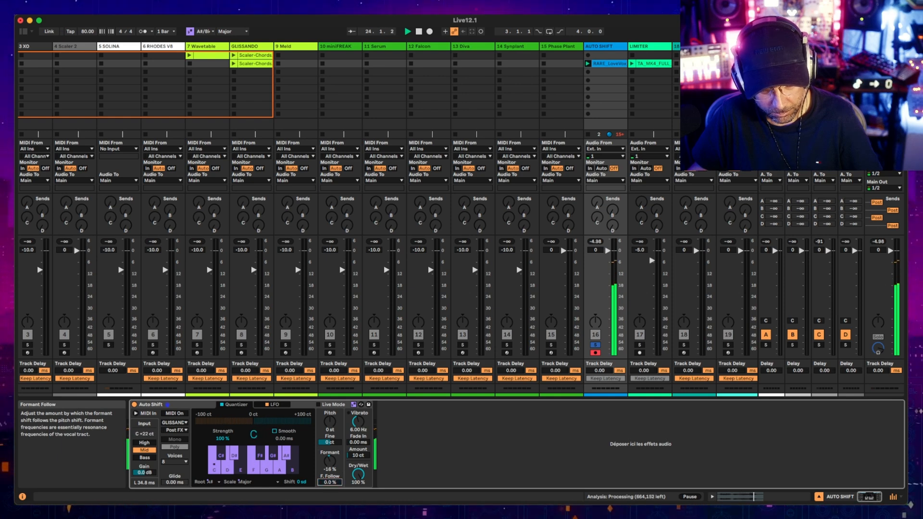
{"action": "left_click_drag", "start_coordinate": [330, 460], "coordinate": [329, 492]}
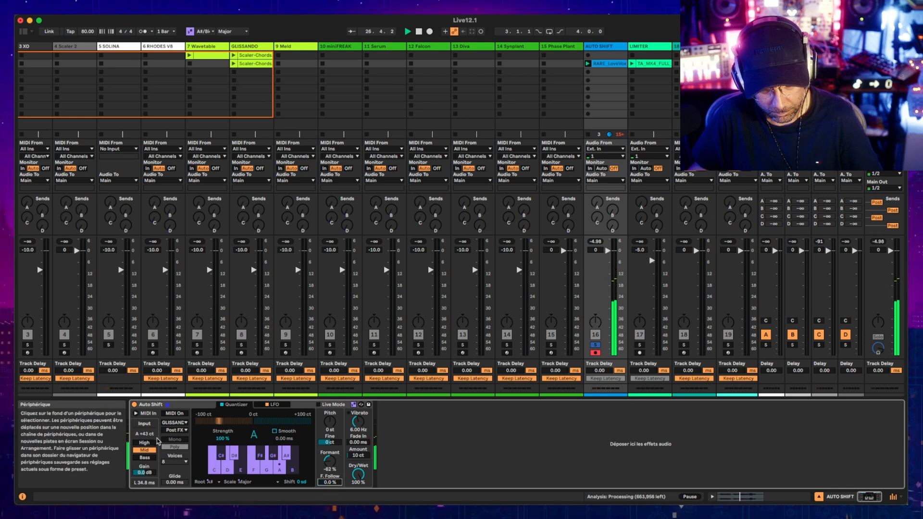
Audition the High input range, switch it to Bass, and reset the formant shift to 0%
{"action": "left_click", "coordinate": [153, 443]}
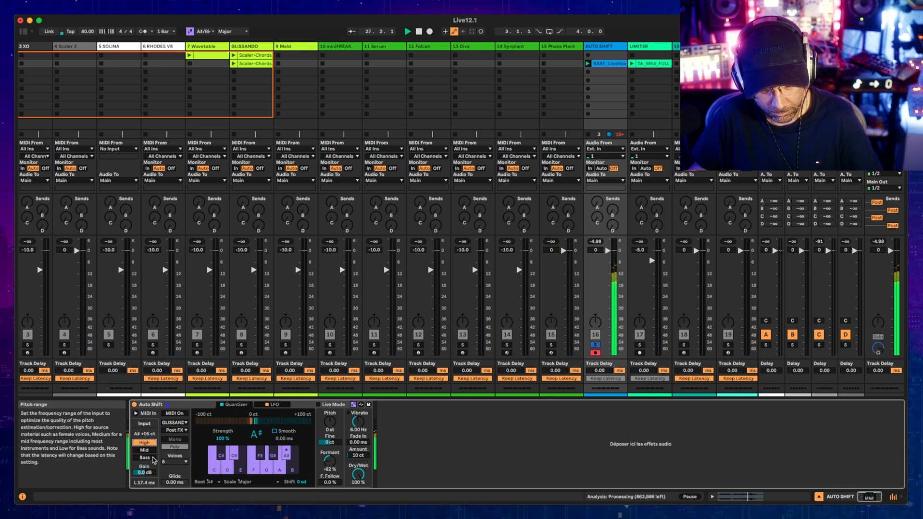
{"action": "left_click", "coordinate": [152, 458]}
{"action": "left_click_drag", "start_coordinate": [329, 433], "coordinate": [331, 435]}
Replay the loop with a 2.70 Hz vibrato at an amount of 200 ct, and reset the amount to 0 ct
{"action": "key", "text": "space"}
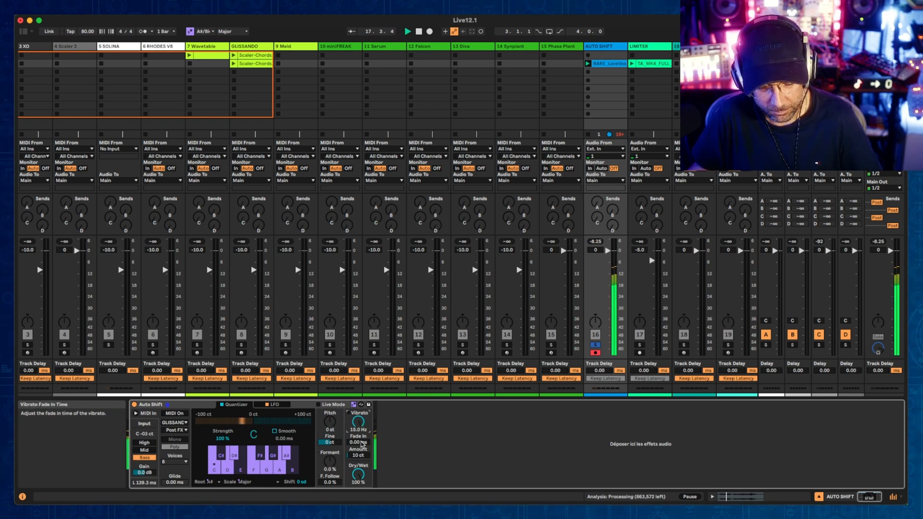
{"action": "left_click_drag", "start_coordinate": [358, 455], "coordinate": [358, 442]}
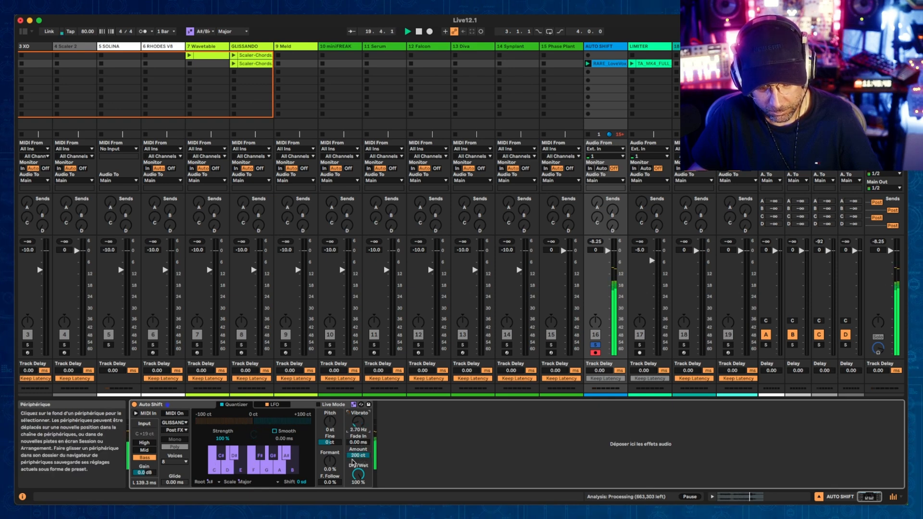
{"action": "key", "text": "Delete"}
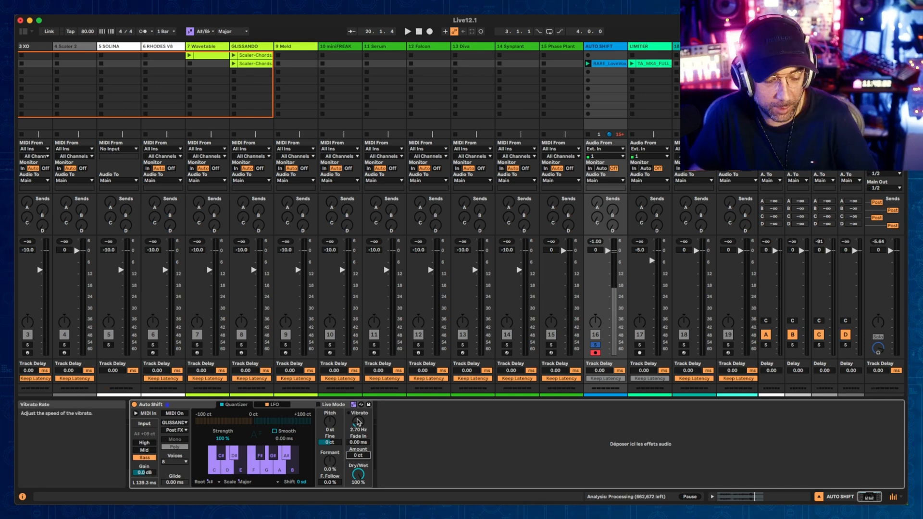
Replay the vocal loop with the vibrato rate at 10.1 Hz and the vibrato amount at 200 ct
{"action": "left_click_drag", "start_coordinate": [363, 430], "coordinate": [350, 414]}
{"action": "key", "text": "space"}
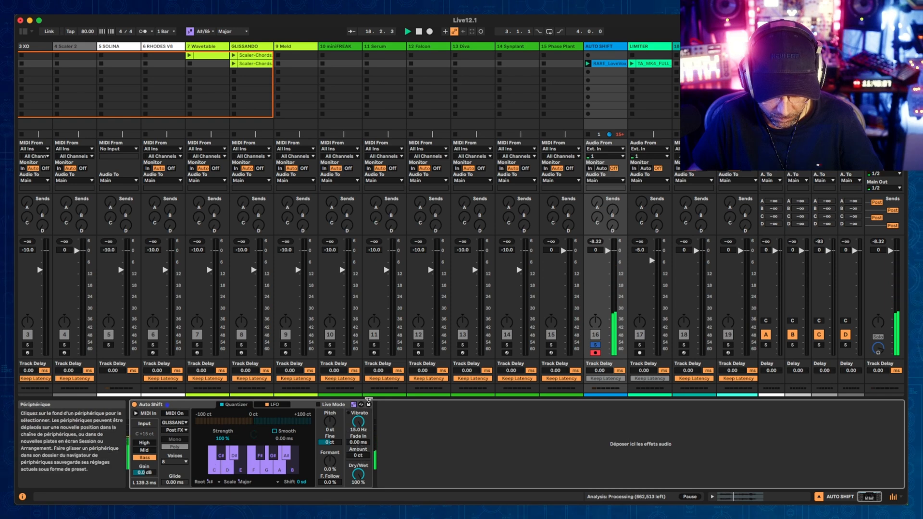
{"action": "left_click_drag", "start_coordinate": [358, 455], "coordinate": [358, 443]}
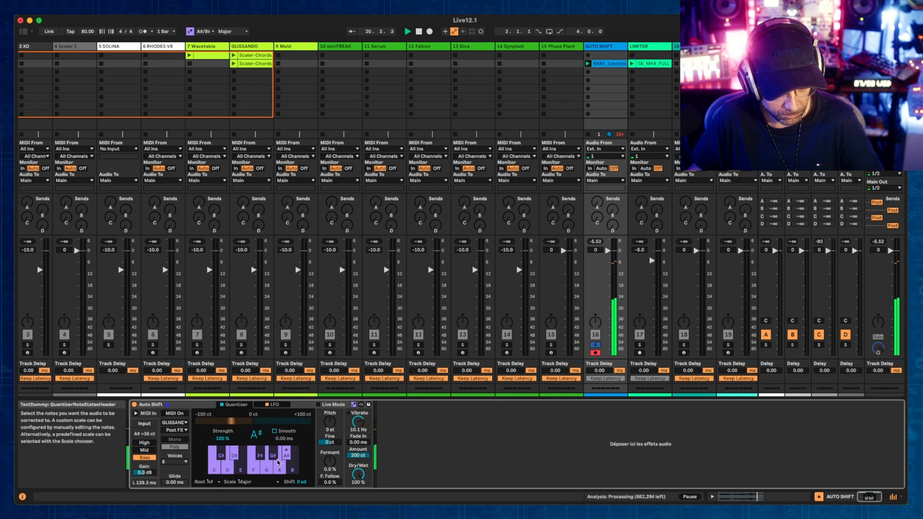
Toggle several notes on the Auto Shift quantizer's keyboard to try a custom correction scale
{"action": "left_click", "coordinate": [224, 464]}
{"action": "left_click", "coordinate": [227, 469]}
{"action": "left_click", "coordinate": [221, 454]}
{"action": "left_click", "coordinate": [241, 468]}
{"action": "left_click", "coordinate": [254, 470]}
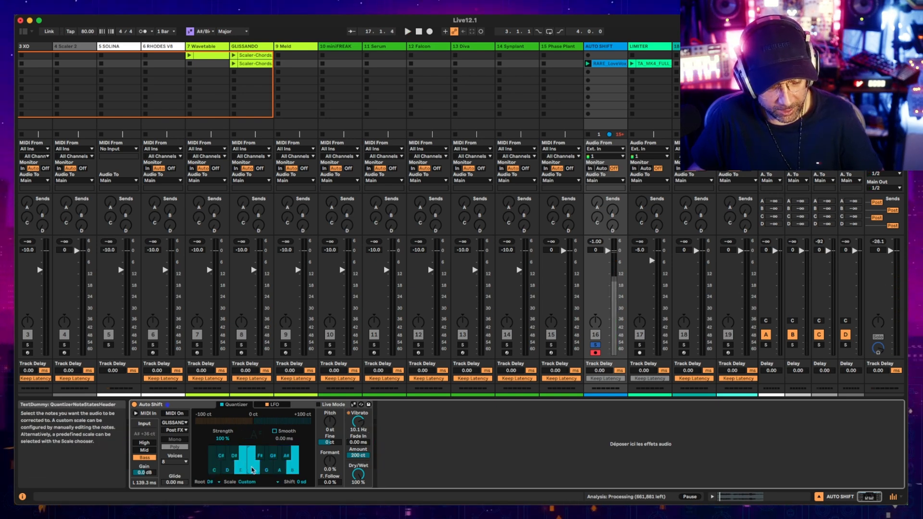
Play the vocal with vibrato amount at 0 ct, set Dry/Wet to 50%, and return the quantizer to the A# Major scale
{"action": "key", "text": "space"}
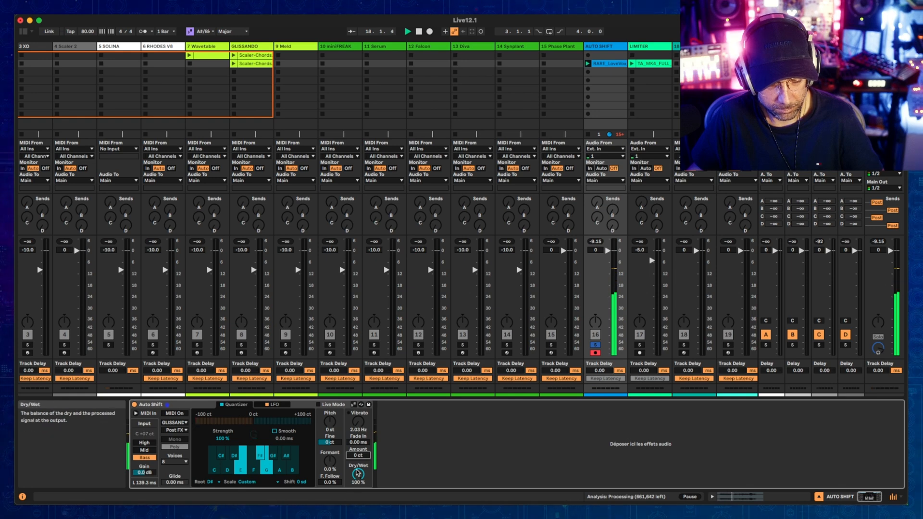
{"action": "left_click", "coordinate": [330, 442]}
{"action": "left_click_drag", "start_coordinate": [370, 482], "coordinate": [370, 499]}
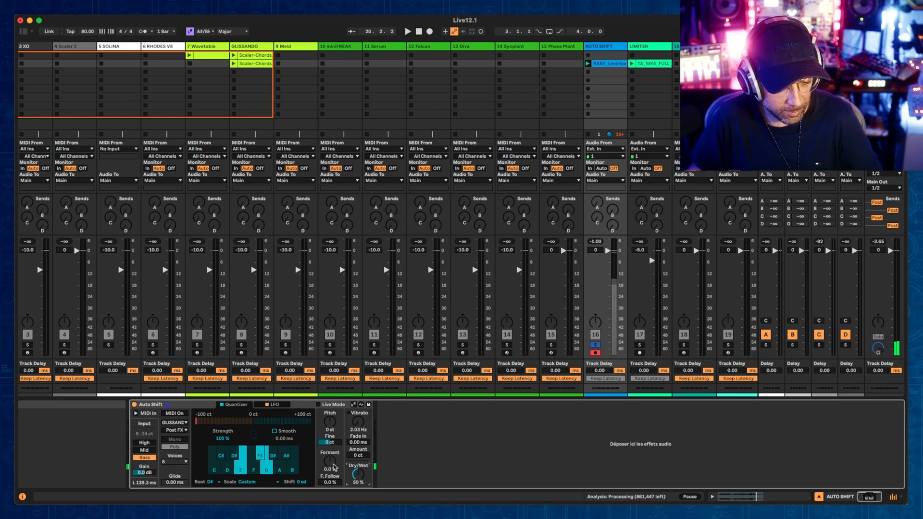
{"action": "left_click", "coordinate": [318, 405]}
{"action": "key", "text": "space"}
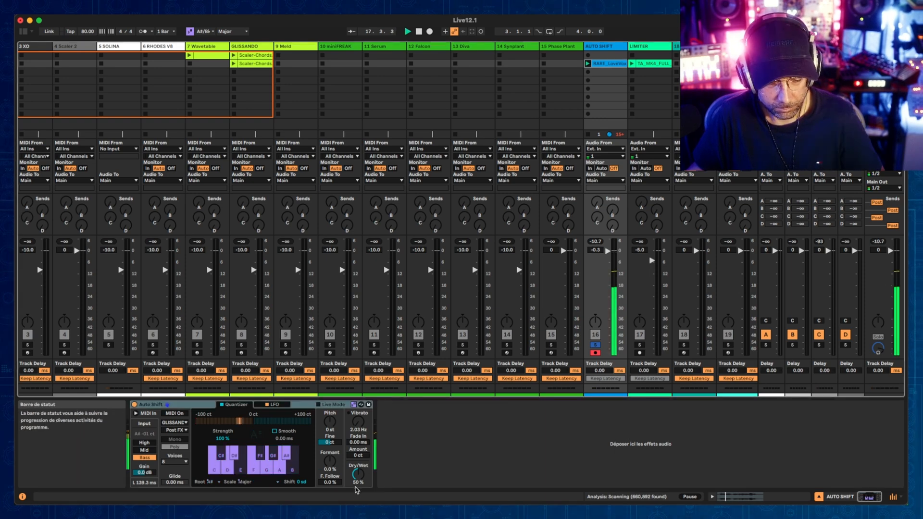
Compare Dry/Wet at 100% and 50%, and audition a 12 st pitch shift with the formant at about -48%
{"action": "left_click_drag", "start_coordinate": [359, 477], "coordinate": [359, 475]}
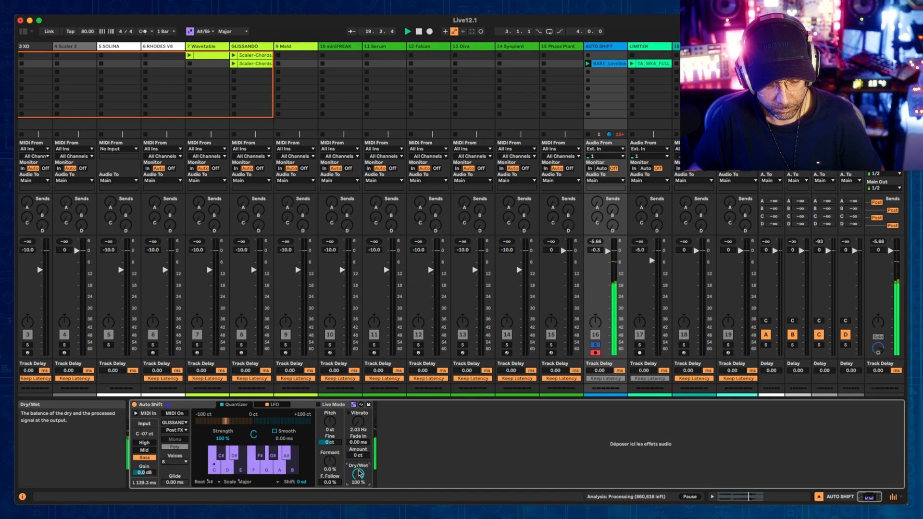
{"action": "type", "text": "50"}
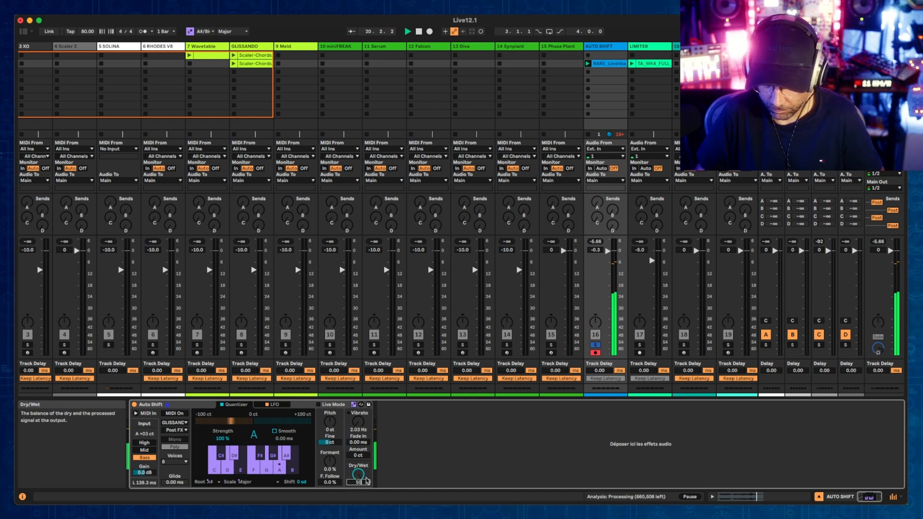
{"action": "left_click_drag", "start_coordinate": [329, 421], "coordinate": [329, 402]}
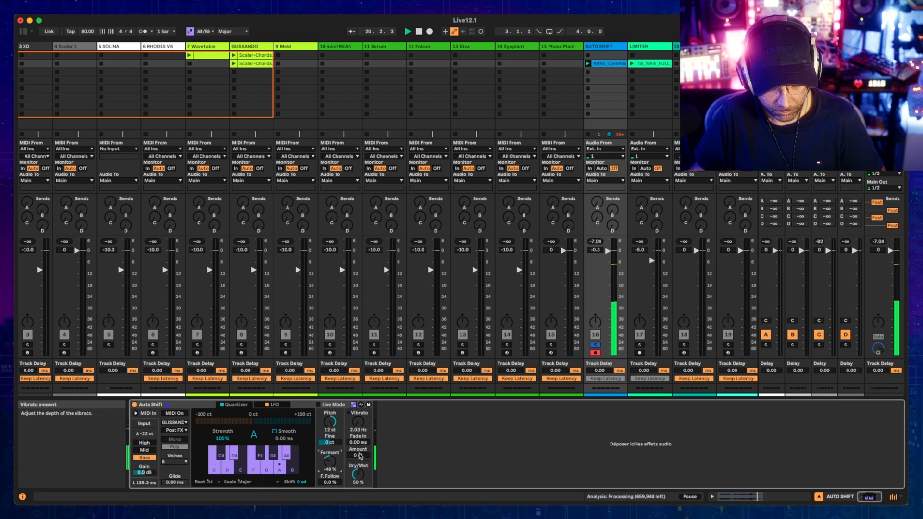
{"action": "key", "text": "space"}
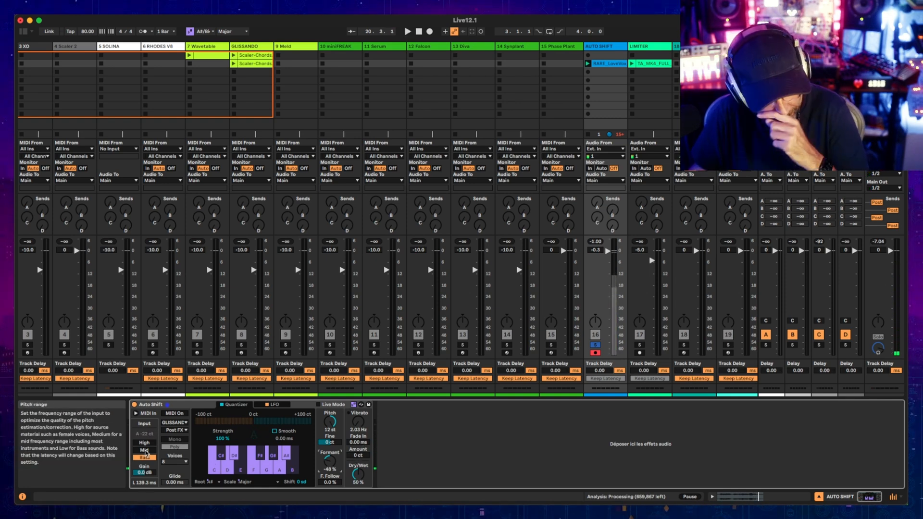
Try the Mid input range in Auto Shift, settle on High, and view the LFO section
{"action": "left_click", "coordinate": [145, 450]}
{"action": "left_click", "coordinate": [146, 442]}
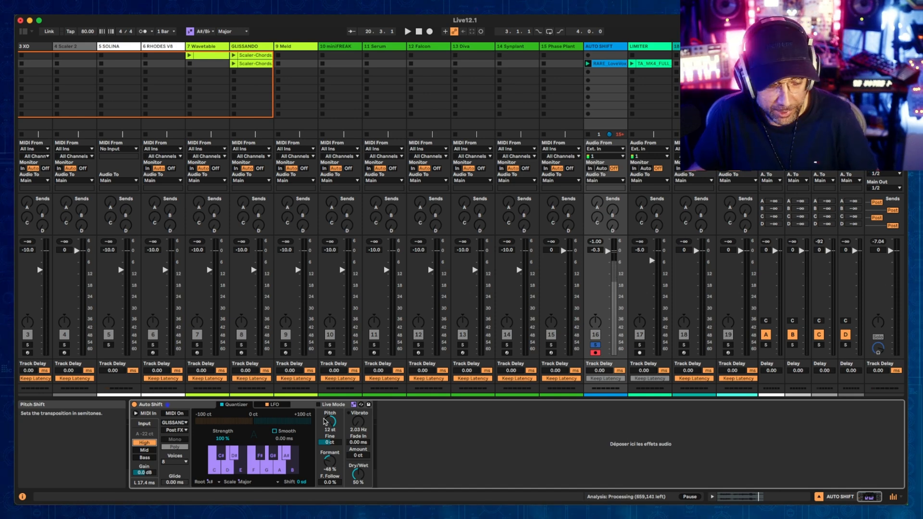
{"action": "left_click", "coordinate": [273, 405]}
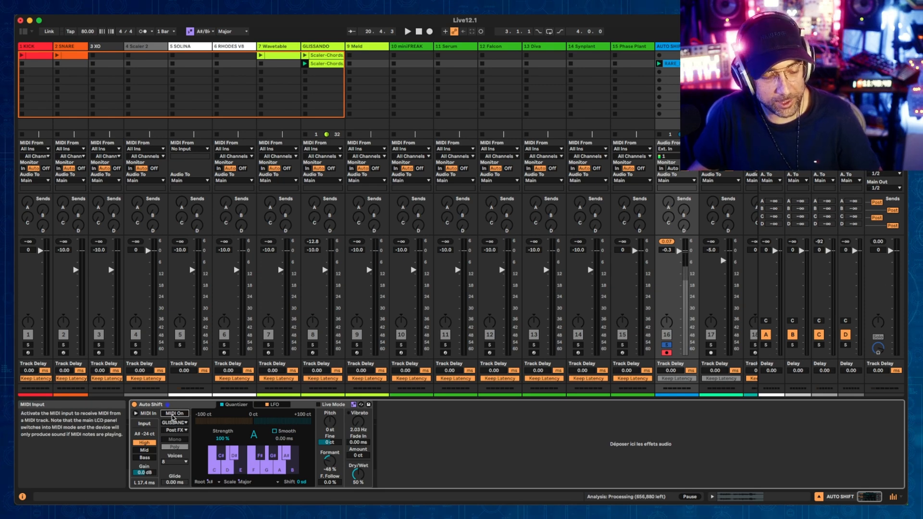
Enable Auto Shift's MIDI input and examine the notes of the second Scaler-Chords clip on the GLISSANDO track
{"action": "left_click", "coordinate": [174, 413]}
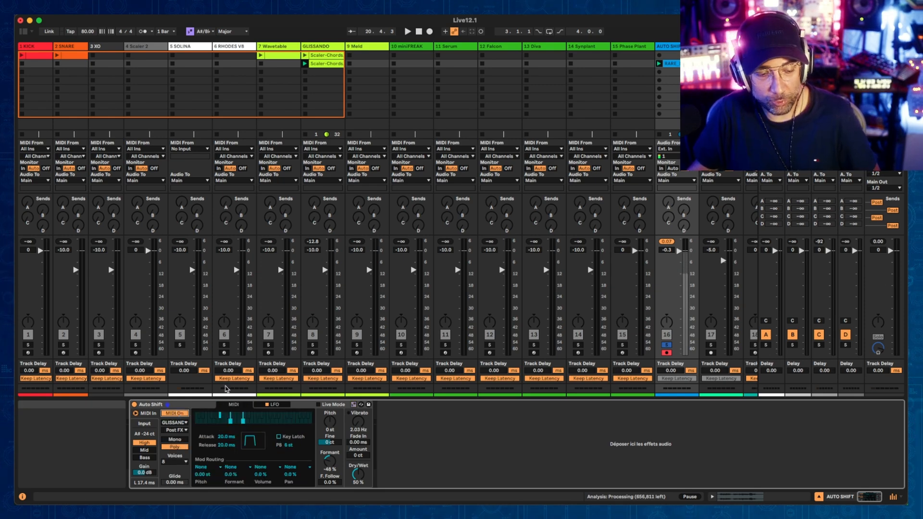
{"action": "left_click", "coordinate": [318, 65]}
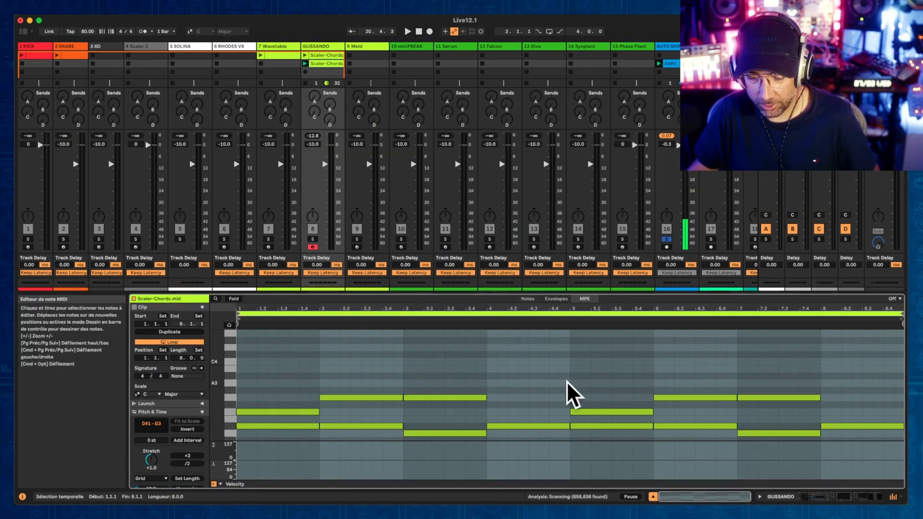
{"action": "scroll", "coordinate": [515, 360], "scroll_direction": "up", "scroll_amount": 5}
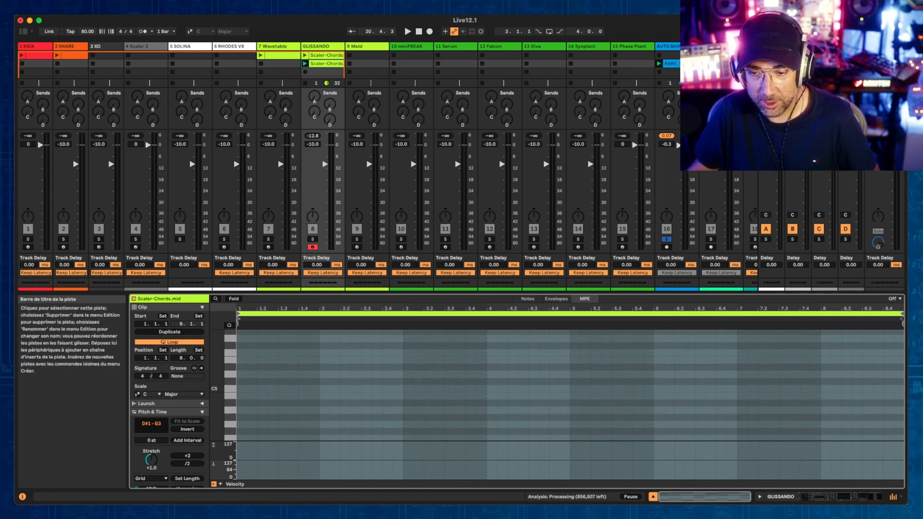
Return to the AUTO SHIFT track's device and play the loop with Dry/Wet at 100% and the formant shift at 0%
{"action": "left_click", "coordinate": [678, 46]}
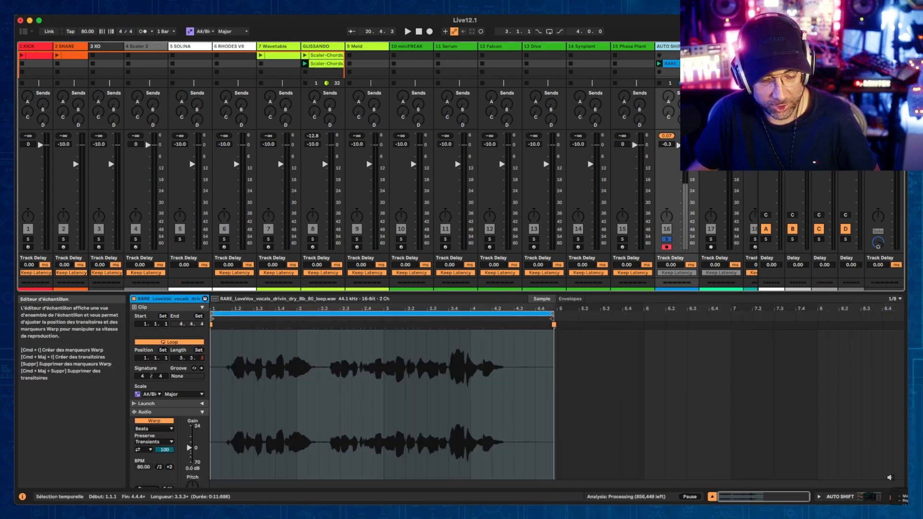
{"action": "key", "text": "shift+Tab"}
{"action": "key", "text": "space"}
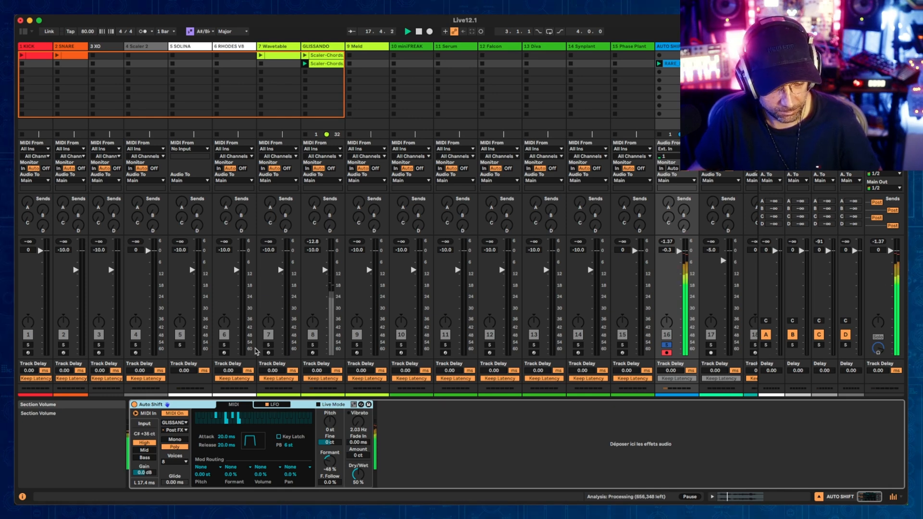
{"action": "left_click_drag", "start_coordinate": [358, 473], "coordinate": [358, 459]}
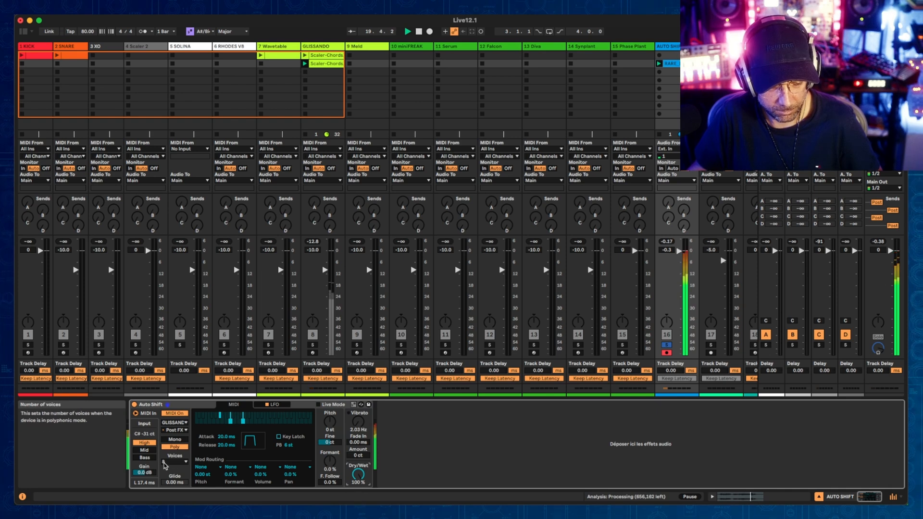
Audition four voices and Mono mode, return to Poly with 8 voices, and set Glide to 20.0 ms
{"action": "left_click", "coordinate": [174, 461]}
{"action": "left_click", "coordinate": [172, 476]}
{"action": "left_click", "coordinate": [181, 441]}
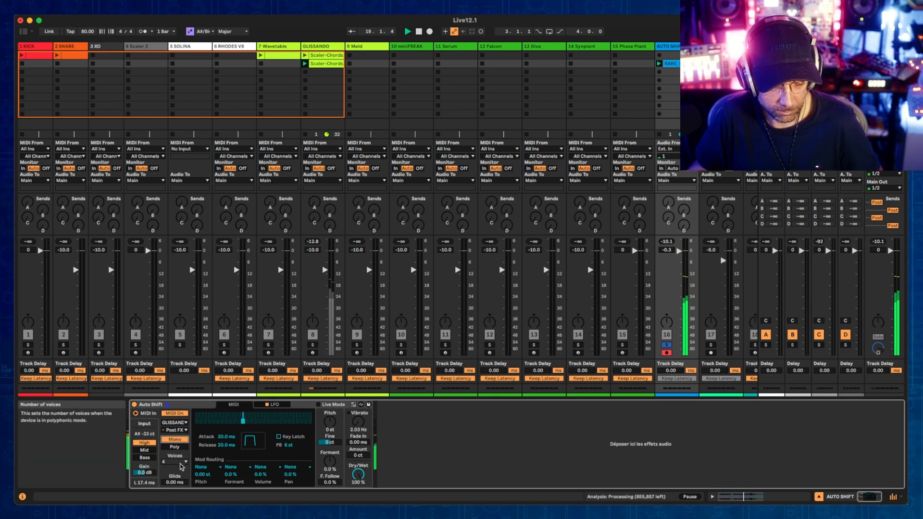
{"action": "left_click", "coordinate": [180, 448]}
{"action": "left_click_drag", "start_coordinate": [180, 482], "coordinate": [183, 478]}
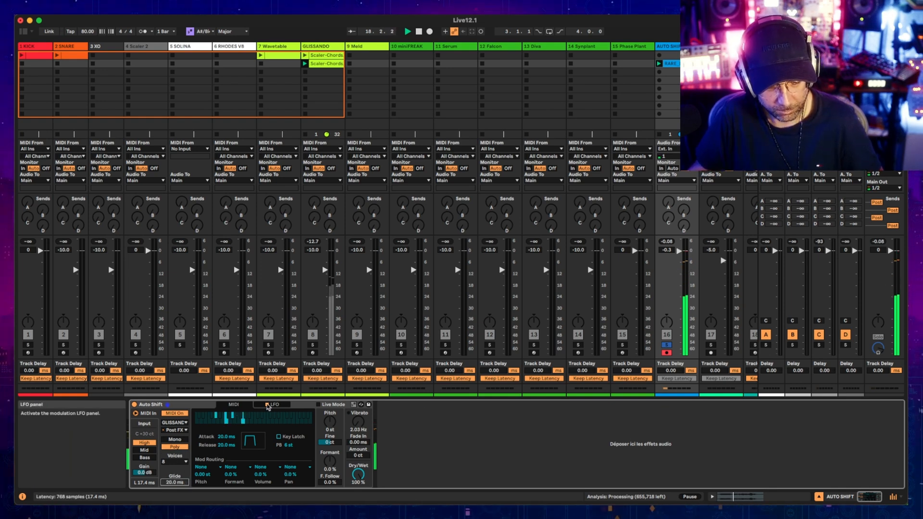
Set Auto Shift's LFO modulation to about 83% Formant, 22% Volume and 82% Pan, with a rate of 0.61 Hz
{"action": "left_click", "coordinate": [270, 406]}
{"action": "left_click", "coordinate": [270, 407]}
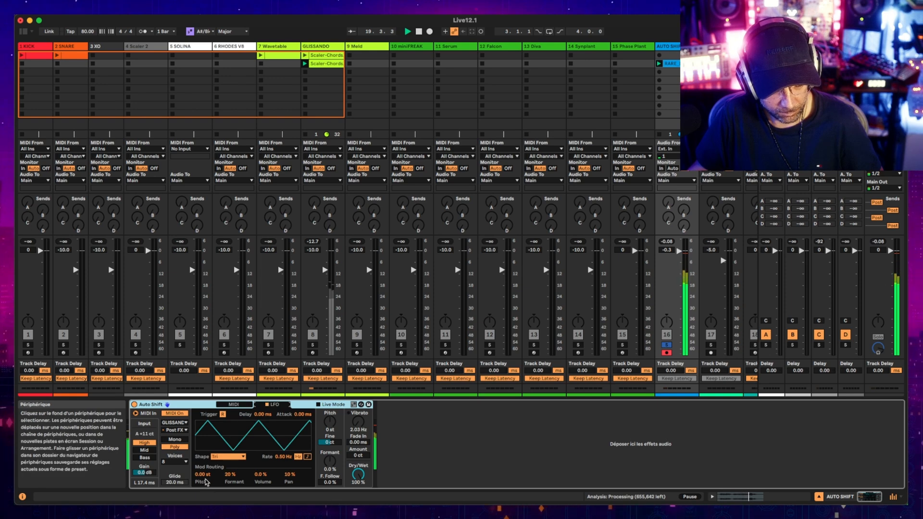
{"action": "left_click_drag", "start_coordinate": [203, 474], "coordinate": [288, 471]}
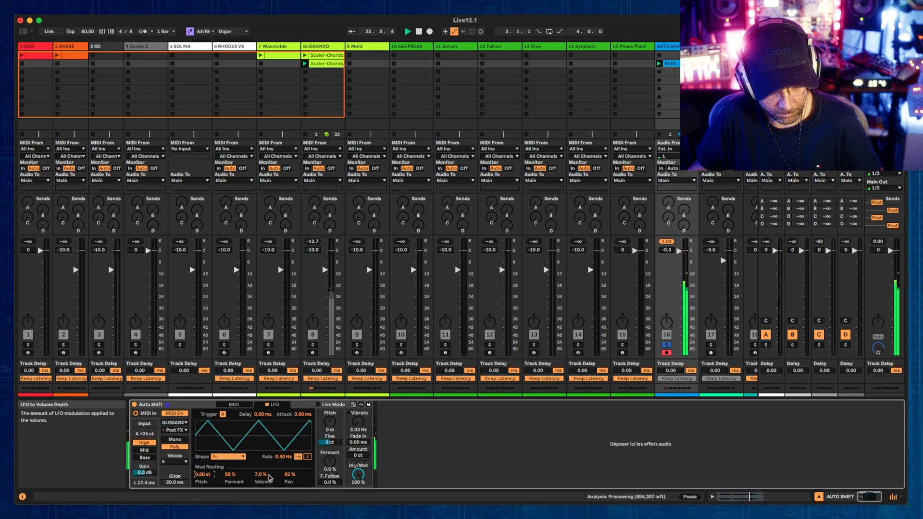
{"action": "left_click_drag", "start_coordinate": [229, 475], "coordinate": [233, 440]}
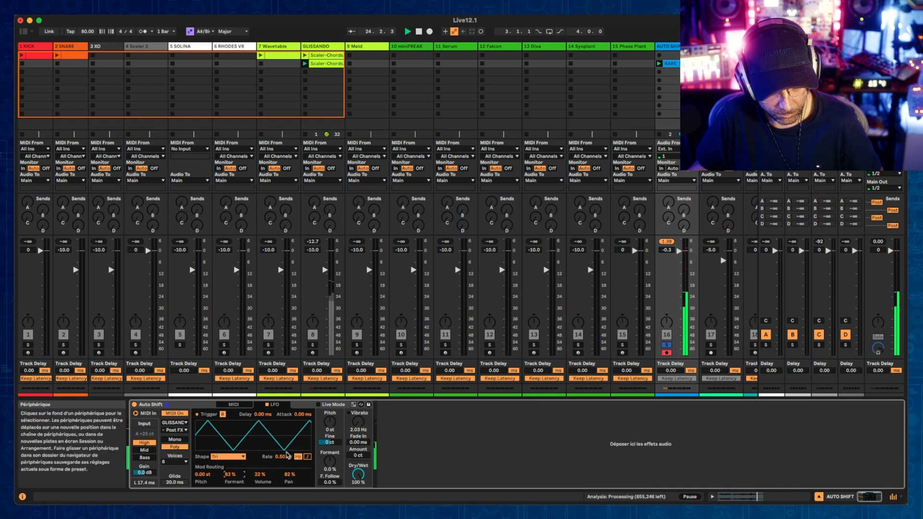
{"action": "mouse_move", "coordinate": [287, 455]}
{"action": "left_mouse_down"}
{"action": "mouse_move", "coordinate": [287, 435]}
{"action": "mouse_move", "coordinate": [287, 465]}
{"action": "left_mouse_up"}
{"action": "left_click", "coordinate": [289, 470]}
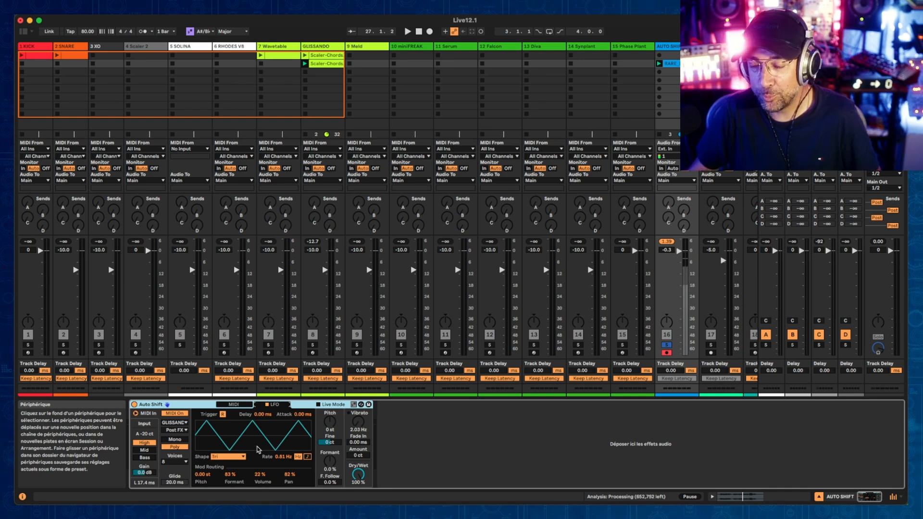
Show the browser and look through the Drum Sampler kits in the Instruments category
{"action": "key", "text": "super+alt+b"}
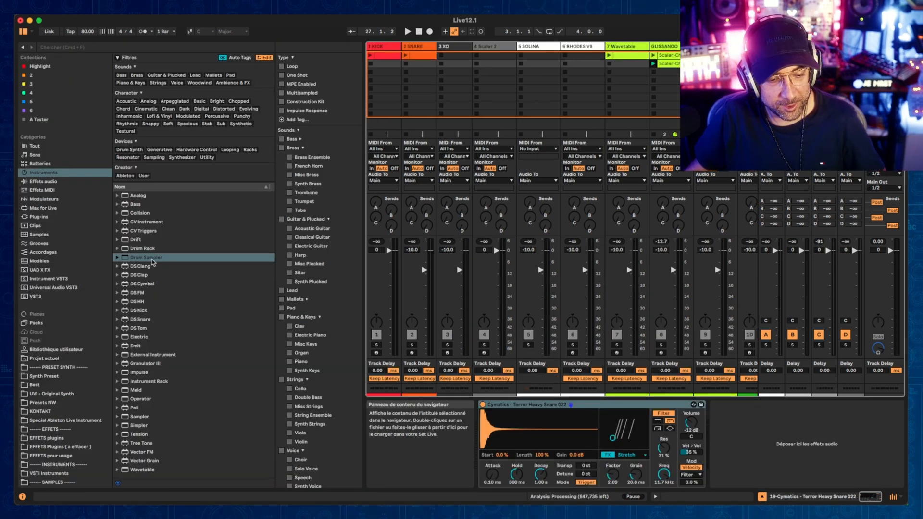
{"action": "left_click", "coordinate": [119, 259]}
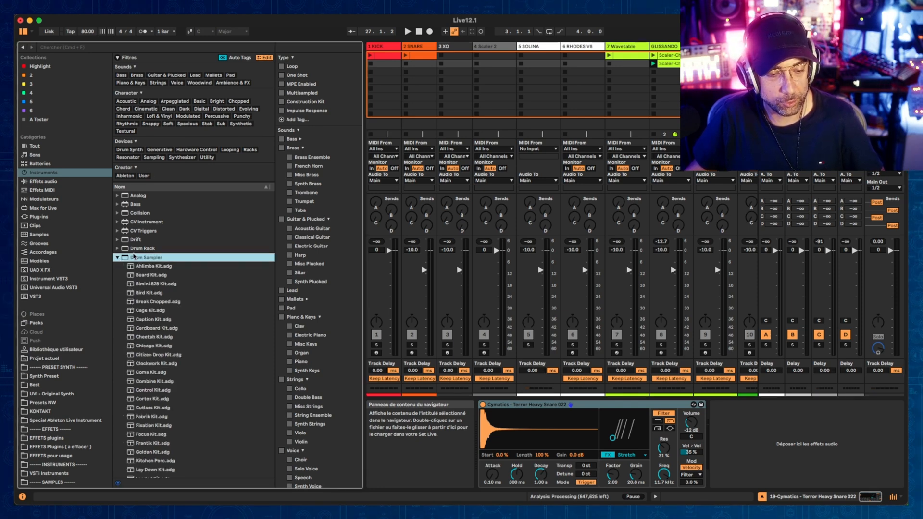
{"action": "left_click", "coordinate": [117, 258]}
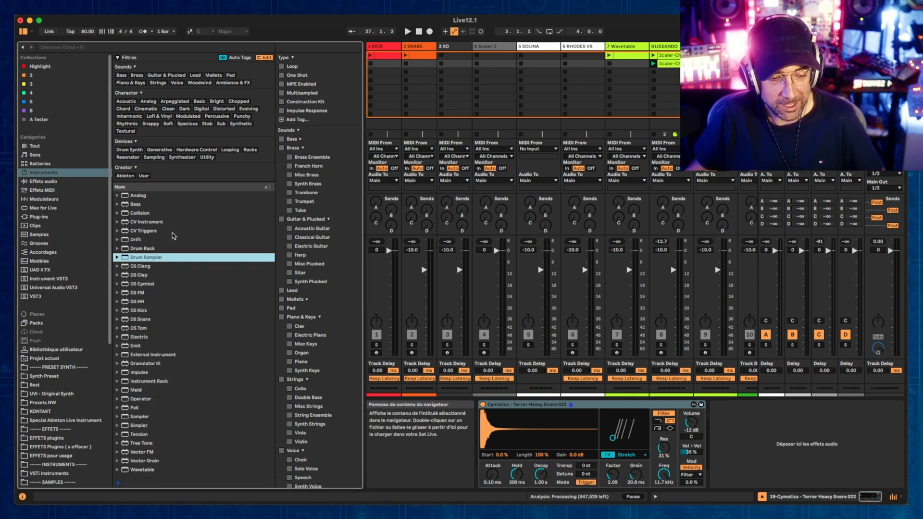
Examine the Rim 707 Simpler in the 707 Core Kit, and return to the Terror Heavy Snare track with the browser hidden
{"action": "scroll", "coordinate": [661, 48], "scroll_direction": "right", "scroll_amount": 10}
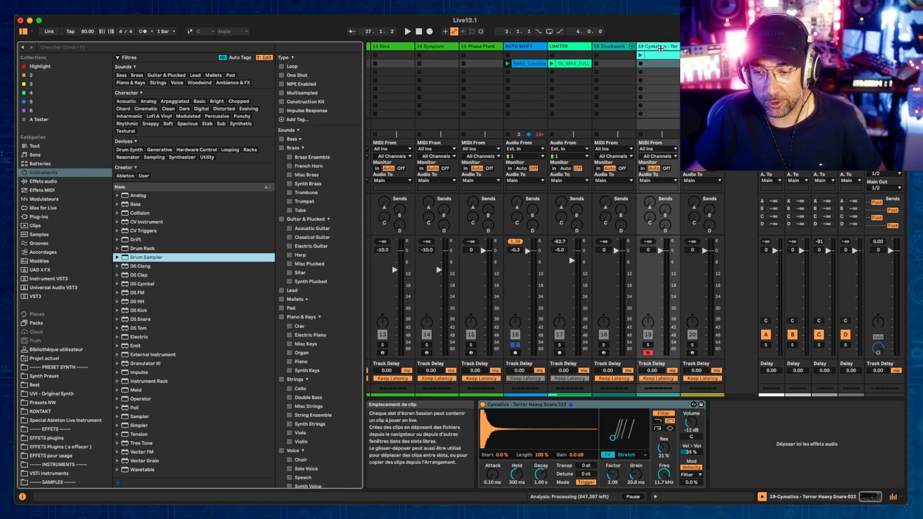
{"action": "key", "text": "Right"}
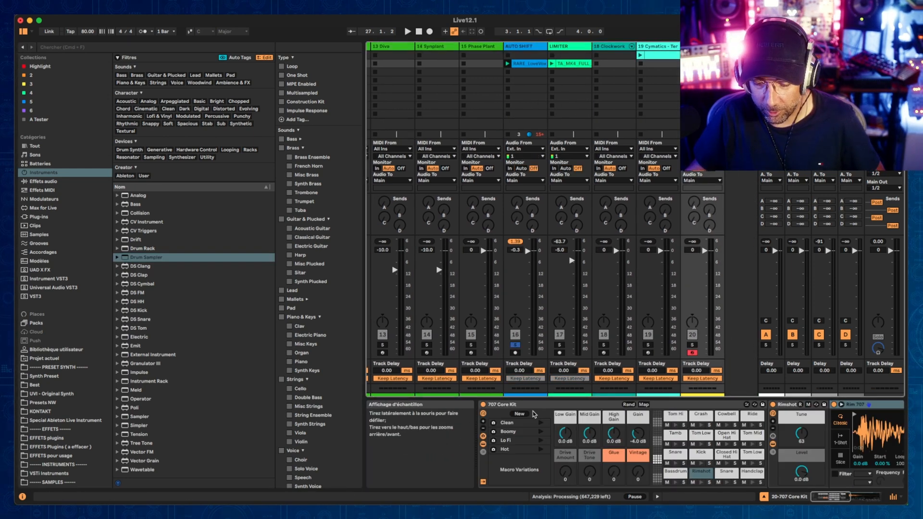
{"action": "double_click", "coordinate": [529, 405]}
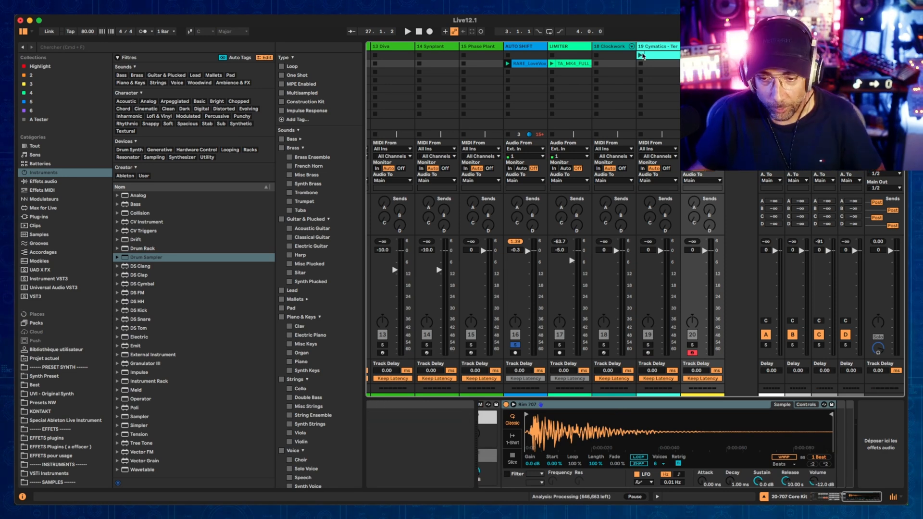
{"action": "left_click", "coordinate": [656, 46]}
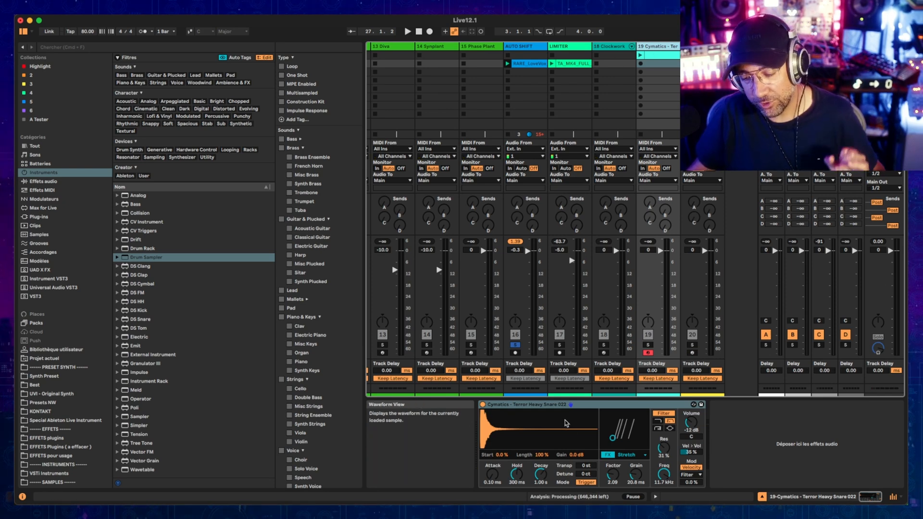
{"action": "key", "text": "super+alt+b"}
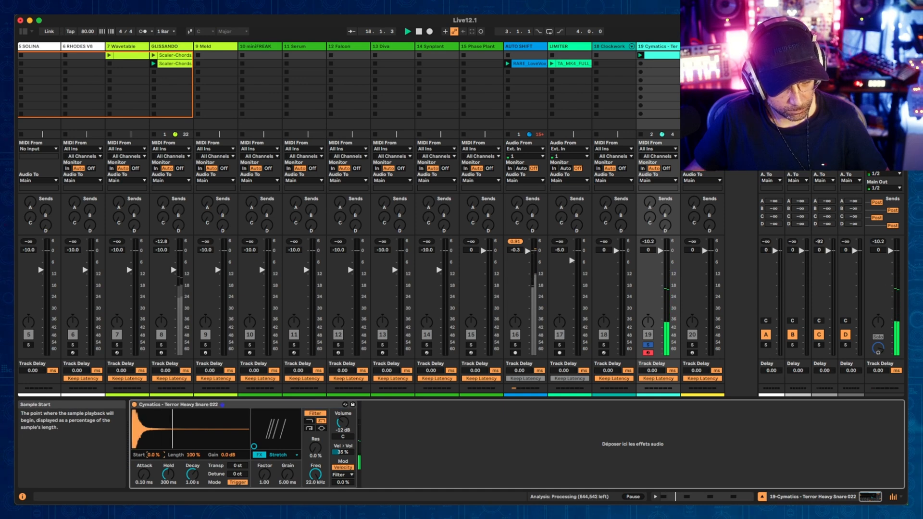
Audition the snare with the sample length at 100% and shorten the Drum Sampler's decay to about 7.45 ms
{"action": "mouse_move", "coordinate": [200, 458]}
{"action": "left_mouse_down"}
{"action": "mouse_move", "coordinate": [199, 472]}
{"action": "mouse_move", "coordinate": [200, 454]}
{"action": "left_mouse_up"}
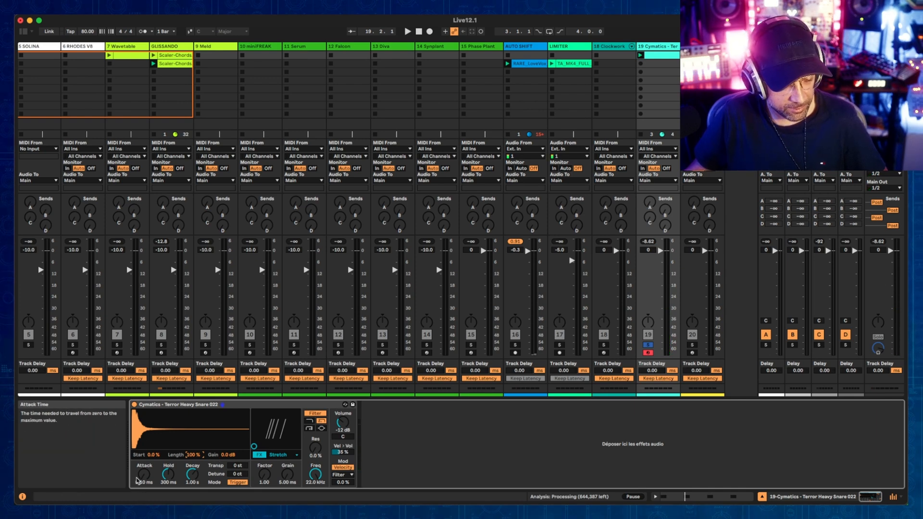
{"action": "key", "text": "space"}
{"action": "mouse_move", "coordinate": [148, 477]}
{"action": "left_mouse_down"}
{"action": "mouse_move", "coordinate": [148, 459]}
{"action": "mouse_move", "coordinate": [148, 480]}
{"action": "mouse_move", "coordinate": [192, 462]}
{"action": "mouse_move", "coordinate": [192, 496]}
{"action": "left_mouse_up"}
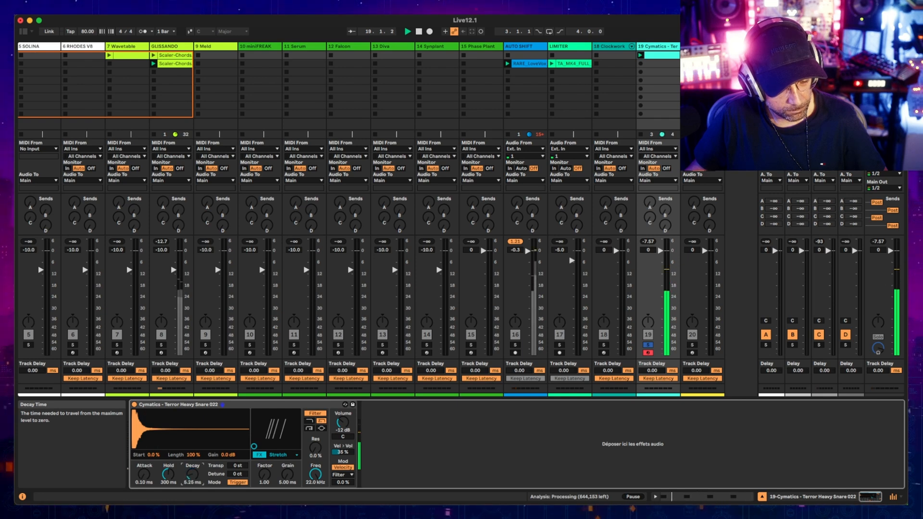
Compare the Gate and Trigger envelope modes, and check the snare clip's MIDI notes before returning to the Drum Sampler
{"action": "left_click", "coordinate": [245, 483]}
{"action": "left_click", "coordinate": [242, 482]}
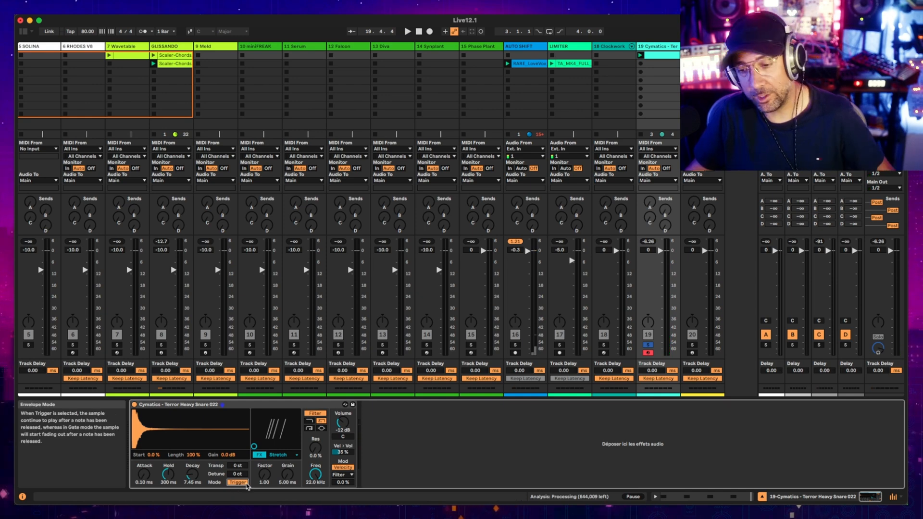
{"action": "left_click", "coordinate": [653, 54]}
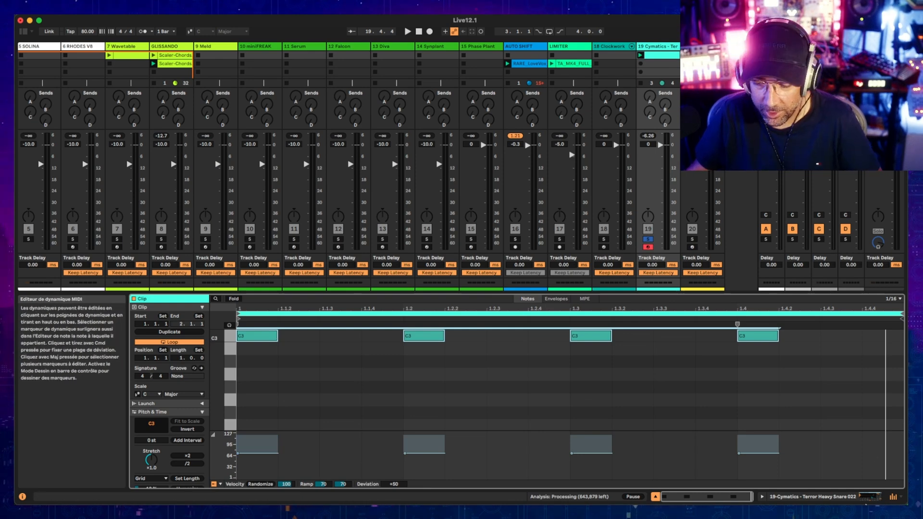
{"action": "left_click", "coordinate": [854, 497]}
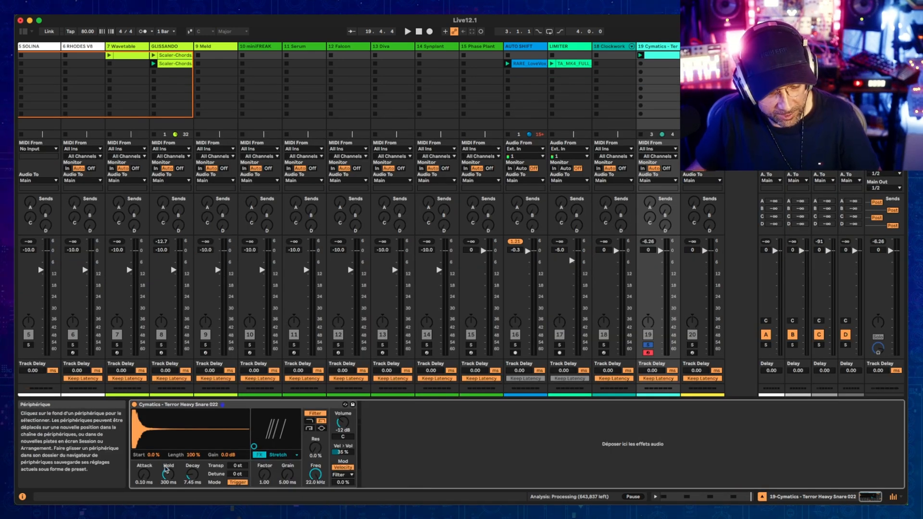
Audition the Stretch playback effect on the snare, and switch to Loop with offset 0.0% and length about 13.5 ms
{"action": "mouse_move", "coordinate": [264, 449]}
{"action": "left_mouse_down"}
{"action": "mouse_move", "coordinate": [294, 416]}
{"action": "mouse_move", "coordinate": [265, 435]}
{"action": "left_mouse_up"}
{"action": "key", "text": "space"}
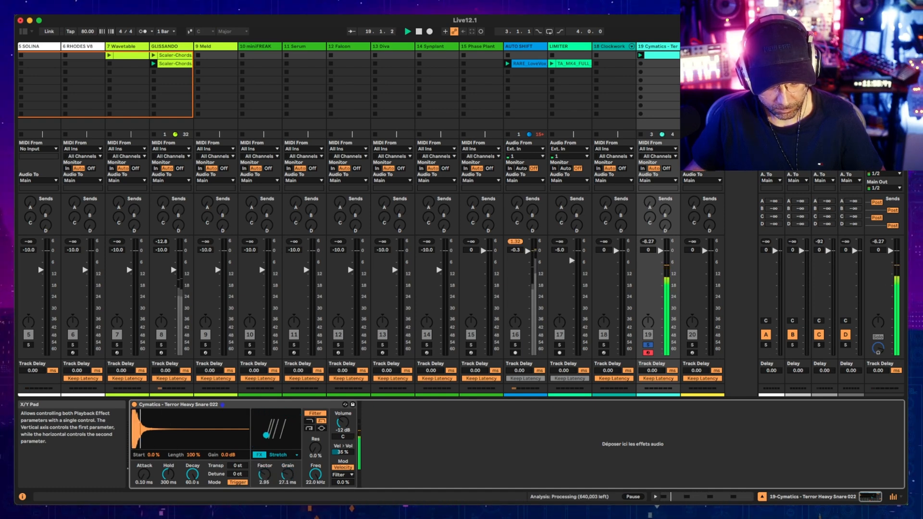
{"action": "left_click", "coordinate": [279, 455]}
{"action": "left_click", "coordinate": [276, 399]}
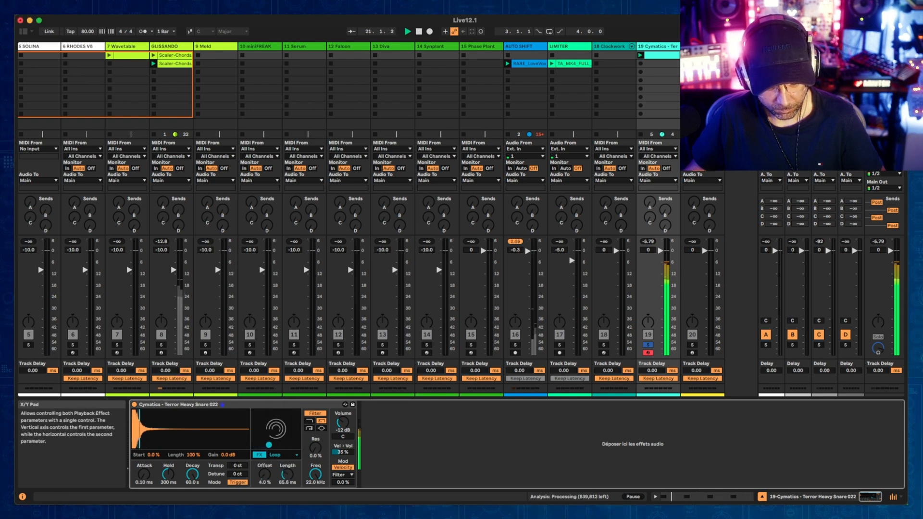
{"action": "left_click_drag", "start_coordinate": [277, 444], "coordinate": [257, 446]}
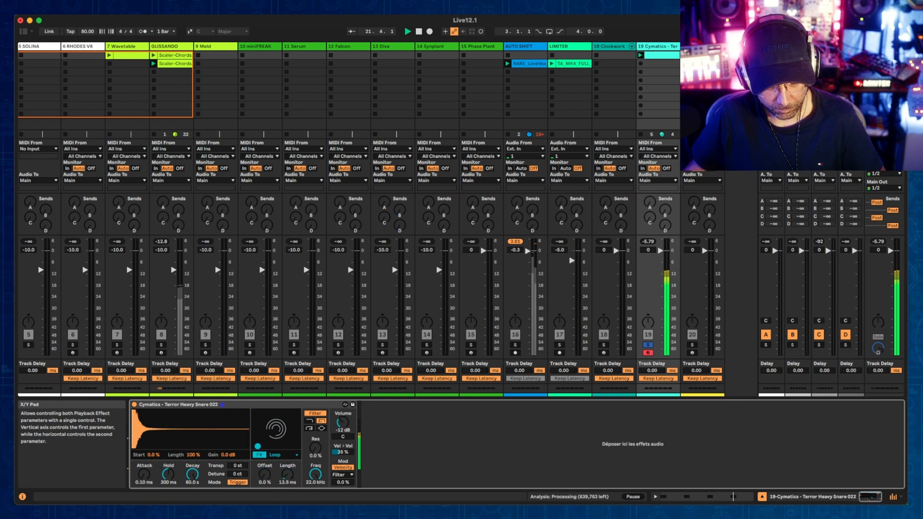
Try the Pitch Env effect with varied amount and decay, and switch to Punch with the amount set to about 31%
{"action": "left_click", "coordinate": [279, 454]}
{"action": "left_click", "coordinate": [276, 408]}
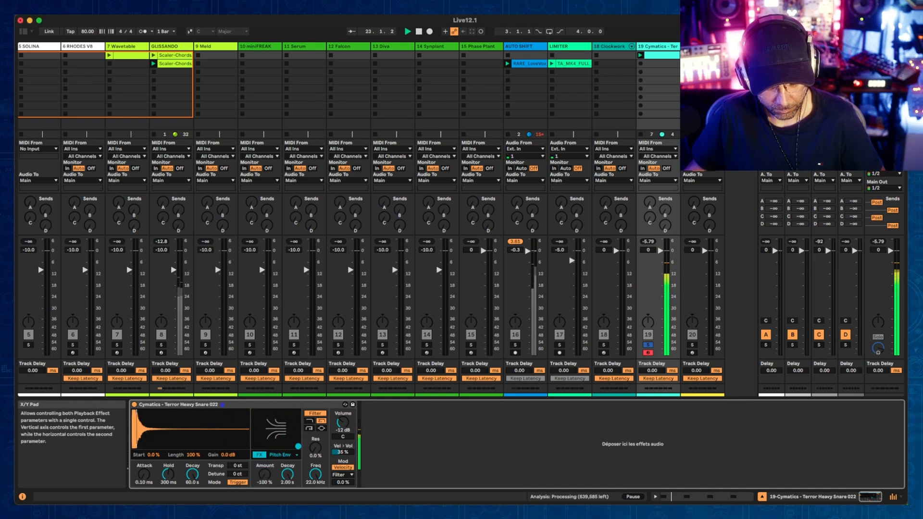
{"action": "left_click_drag", "start_coordinate": [278, 435], "coordinate": [257, 423]}
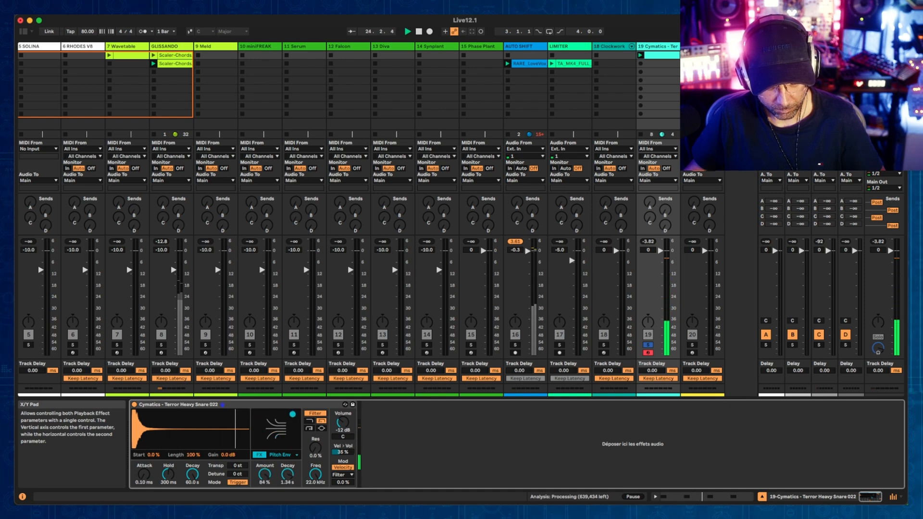
{"action": "left_click", "coordinate": [279, 454]}
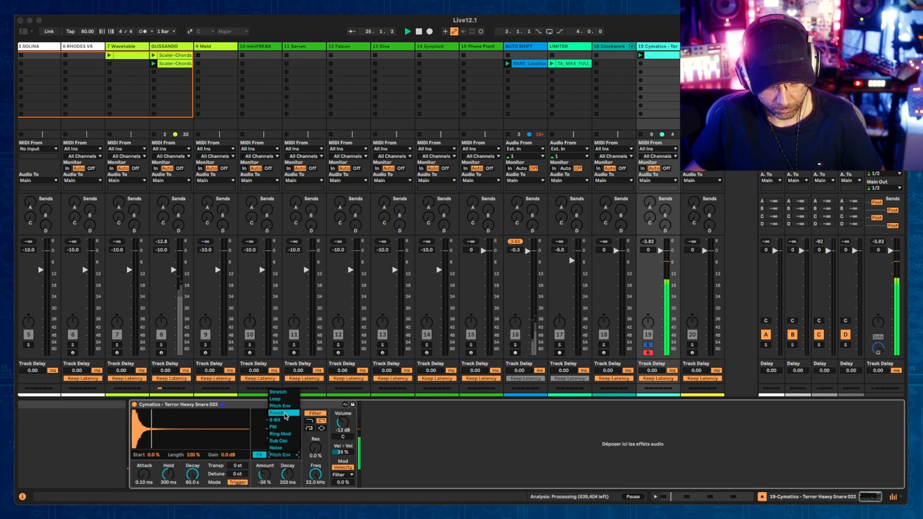
{"action": "left_click", "coordinate": [277, 414]}
{"action": "left_click_drag", "start_coordinate": [282, 414], "coordinate": [287, 413]}
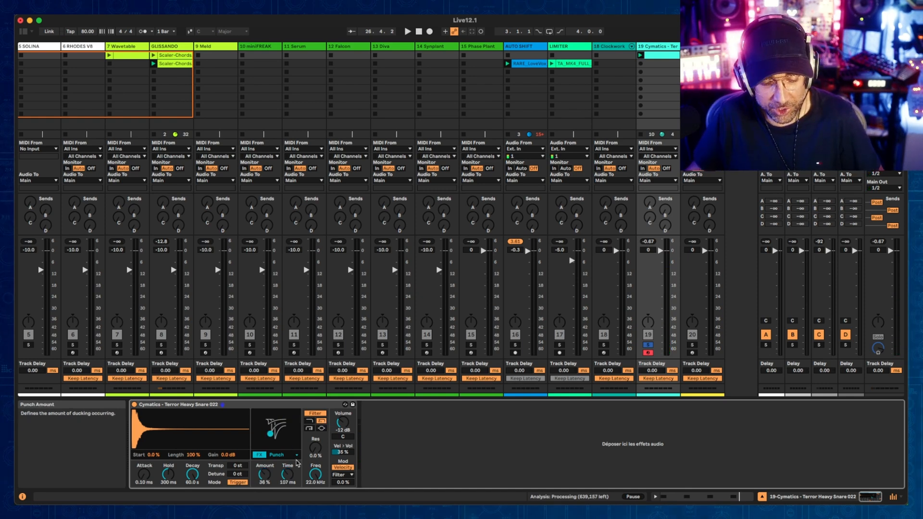
{"action": "left_click_drag", "start_coordinate": [271, 433], "coordinate": [268, 435]}
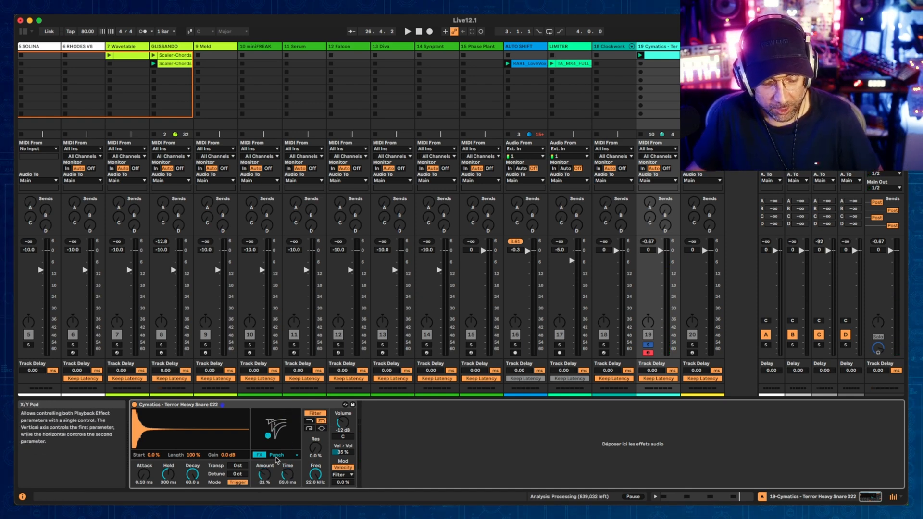
Audition the 8-Bit effect with varied rate and decay, and switch to FM at about 14% amount and 322 Hz
{"action": "left_click", "coordinate": [281, 455]}
{"action": "left_click", "coordinate": [283, 420]}
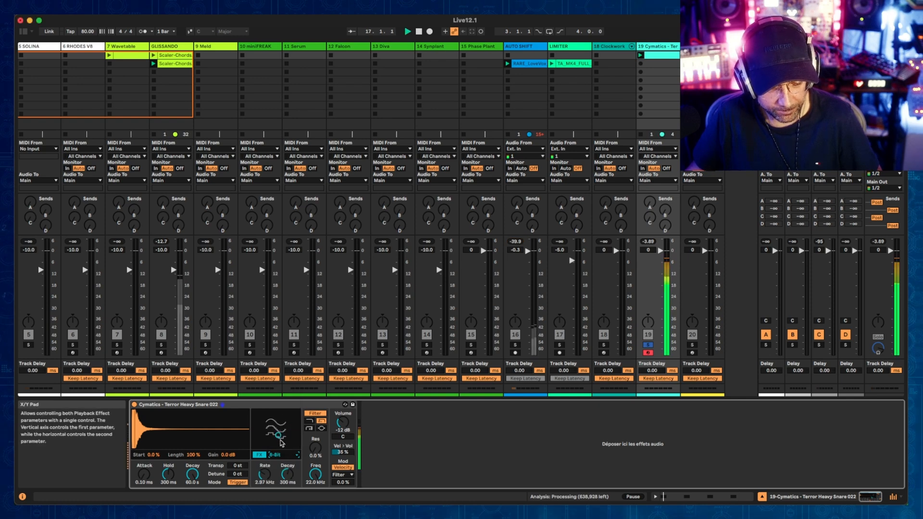
{"action": "left_click_drag", "start_coordinate": [283, 417], "coordinate": [277, 437]}
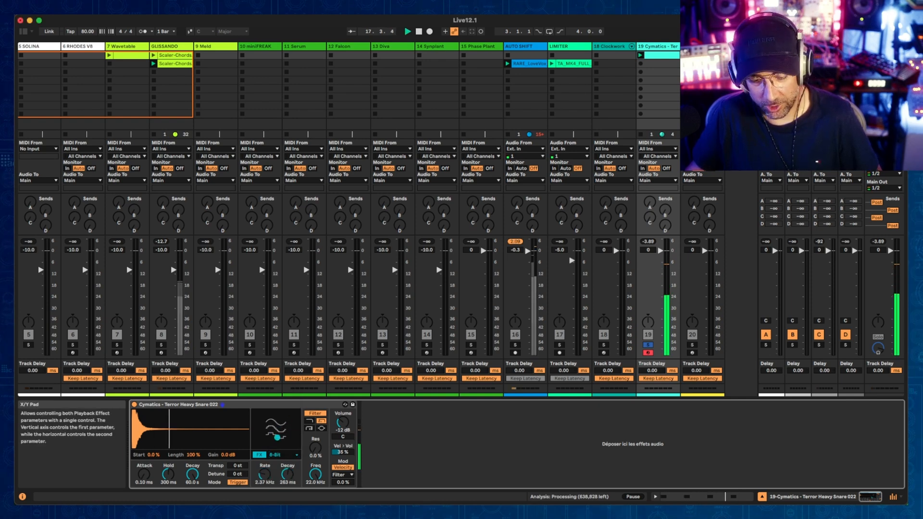
{"action": "left_click", "coordinate": [282, 454]}
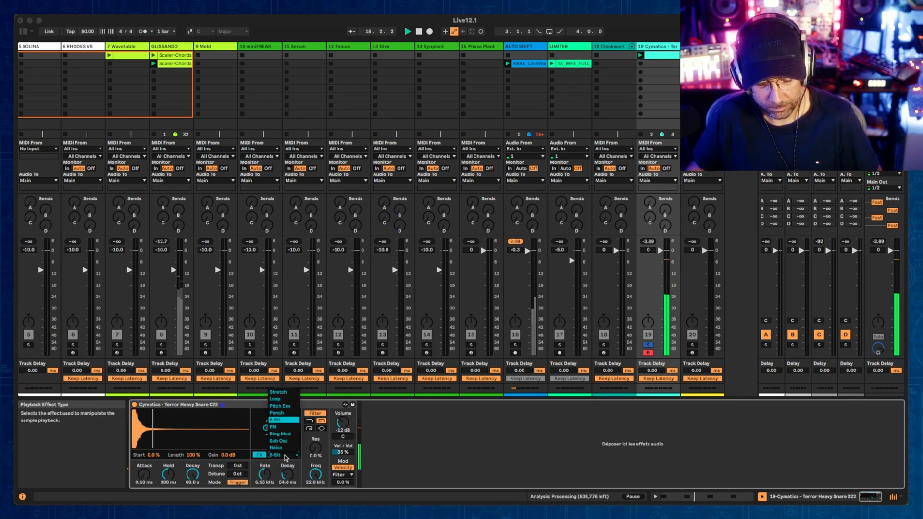
{"action": "left_click", "coordinate": [283, 427]}
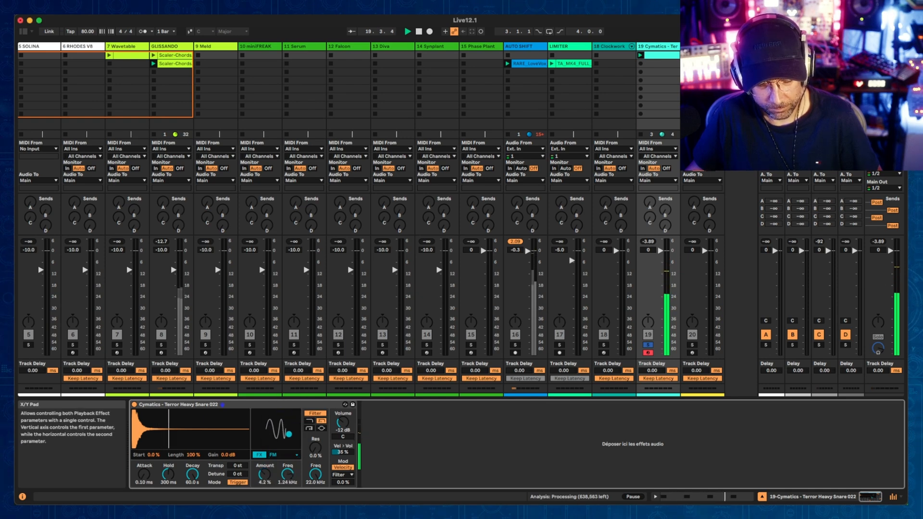
{"action": "left_click_drag", "start_coordinate": [286, 436], "coordinate": [257, 415]}
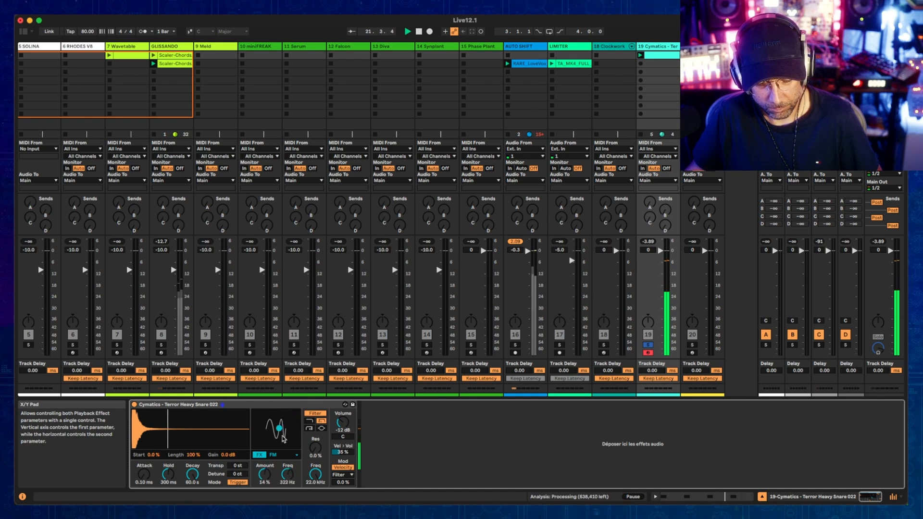
Switch the playback effect to Ring Mod and set it to about 32% amount and 67.2 Hz
{"action": "left_click", "coordinate": [286, 453]}
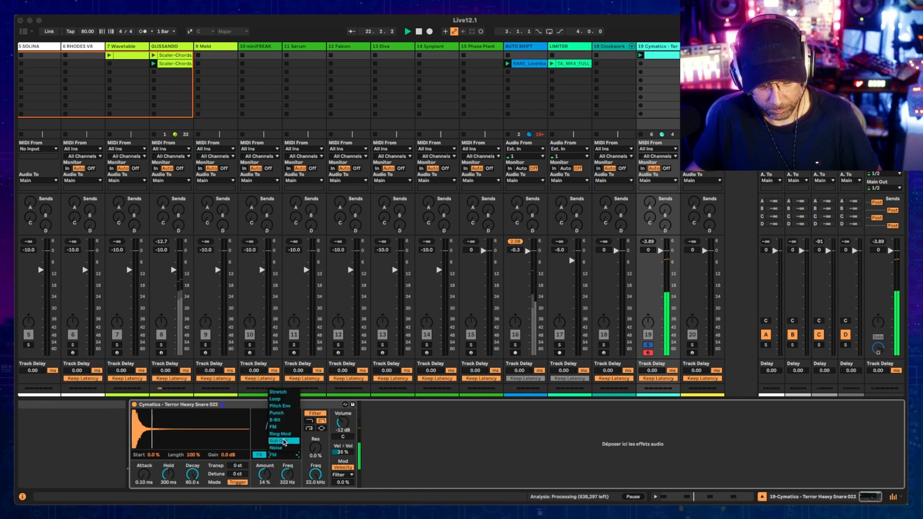
{"action": "left_click", "coordinate": [276, 437]}
{"action": "left_click_drag", "start_coordinate": [282, 418], "coordinate": [290, 444]}
Switch the playback effect to Sub Osc at 100% amount with a low frequency, and set the envelope decay to about 908 ms
{"action": "left_click", "coordinate": [280, 454]}
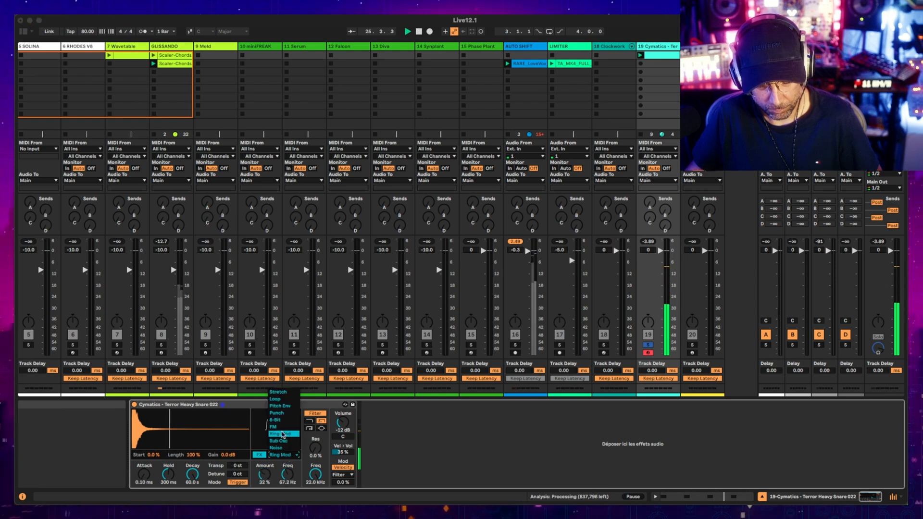
{"action": "left_click", "coordinate": [284, 441]}
{"action": "left_click", "coordinate": [284, 422]}
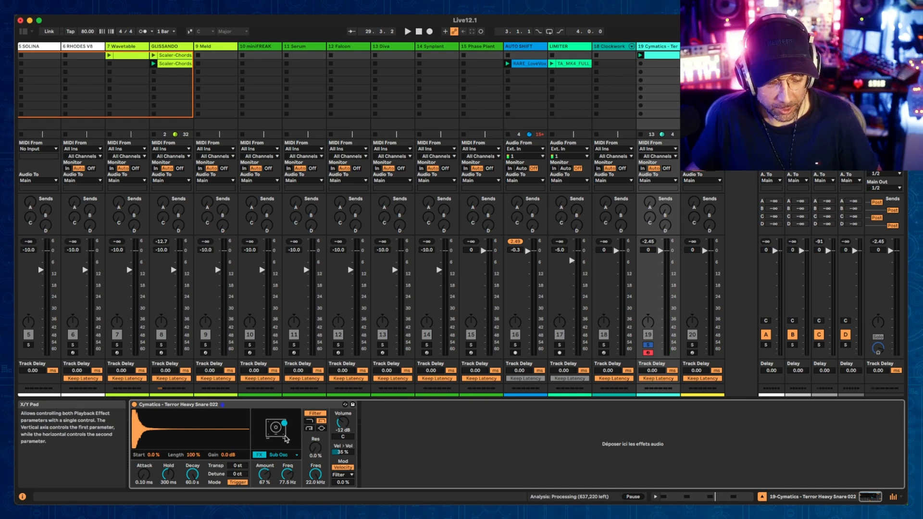
{"action": "key", "text": "space"}
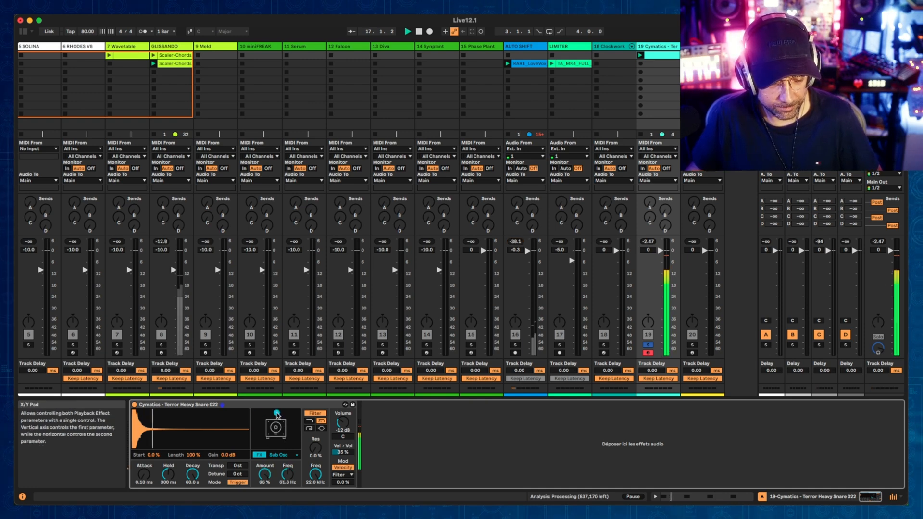
{"action": "left_click", "coordinate": [277, 413]}
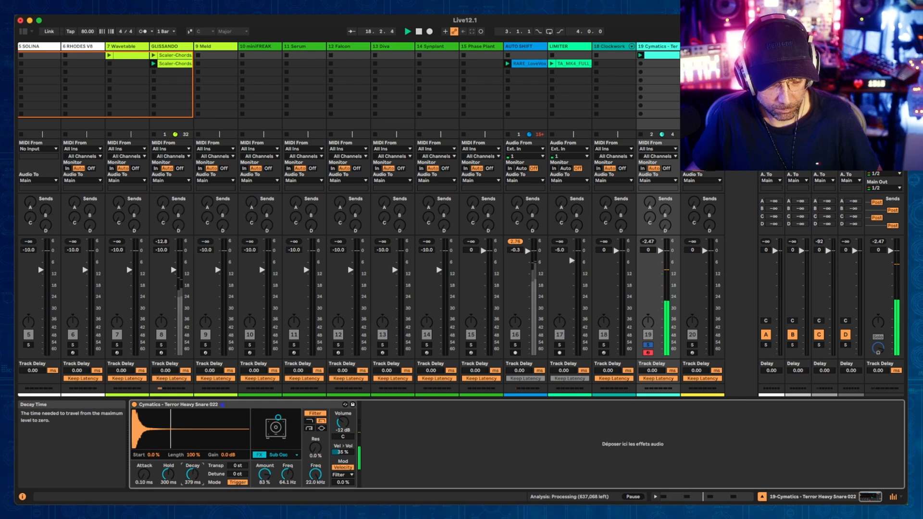
{"action": "left_click_drag", "start_coordinate": [192, 475], "coordinate": [192, 469]}
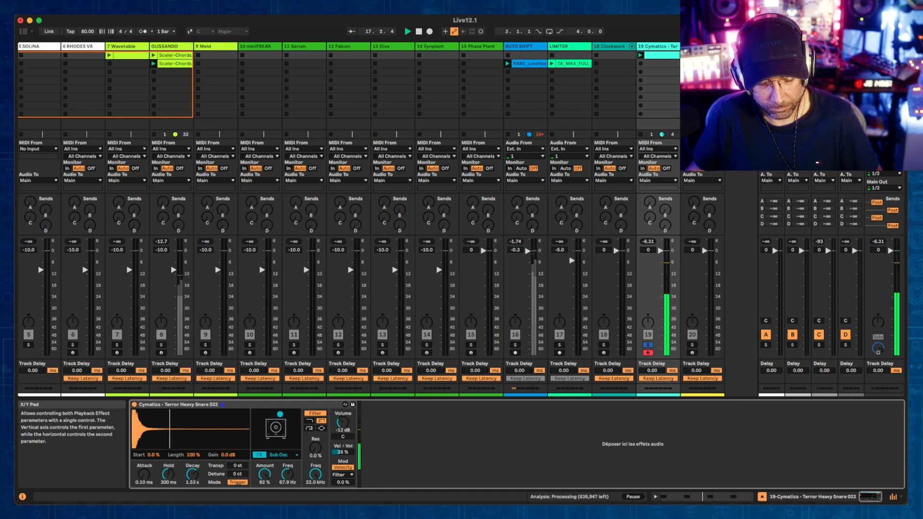
{"action": "left_click_drag", "start_coordinate": [284, 414], "coordinate": [286, 413]}
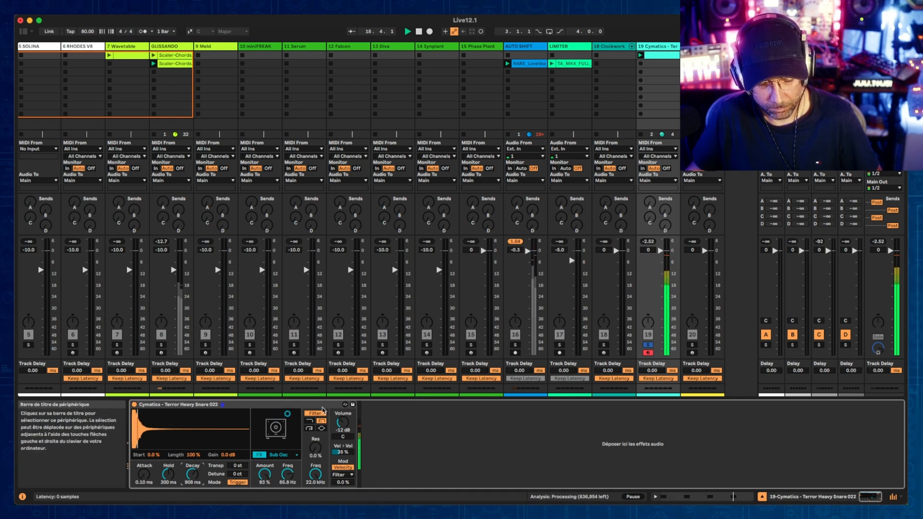
{"action": "left_click_drag", "start_coordinate": [275, 413], "coordinate": [264, 412]}
Switch the playback effect to Noise at about 73% amount and 6.70 kHz color, with the envelope decay lengthened to about 6.76 s
{"action": "left_click", "coordinate": [277, 454]}
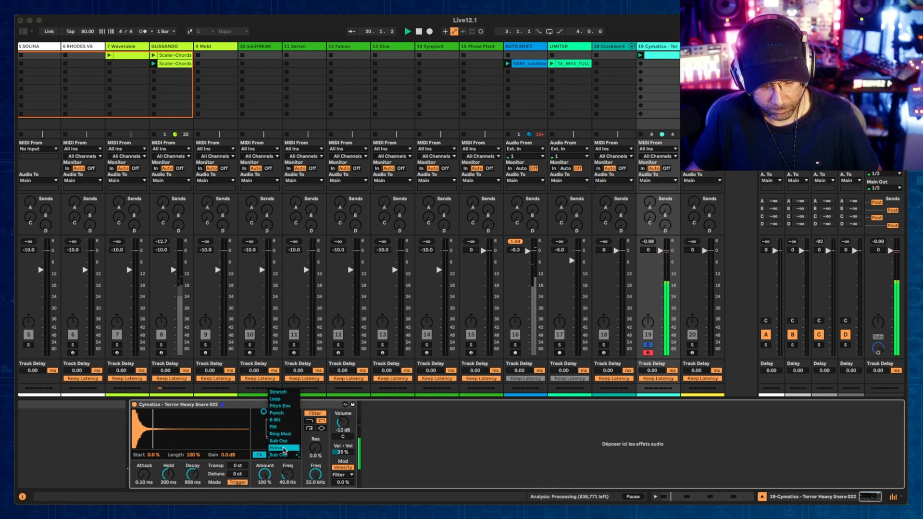
{"action": "left_click", "coordinate": [271, 416]}
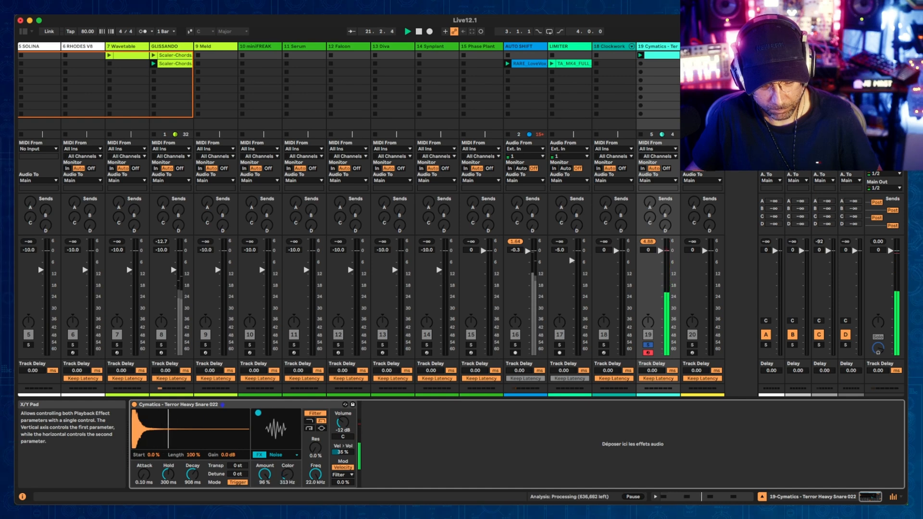
{"action": "left_click_drag", "start_coordinate": [201, 466], "coordinate": [201, 483]}
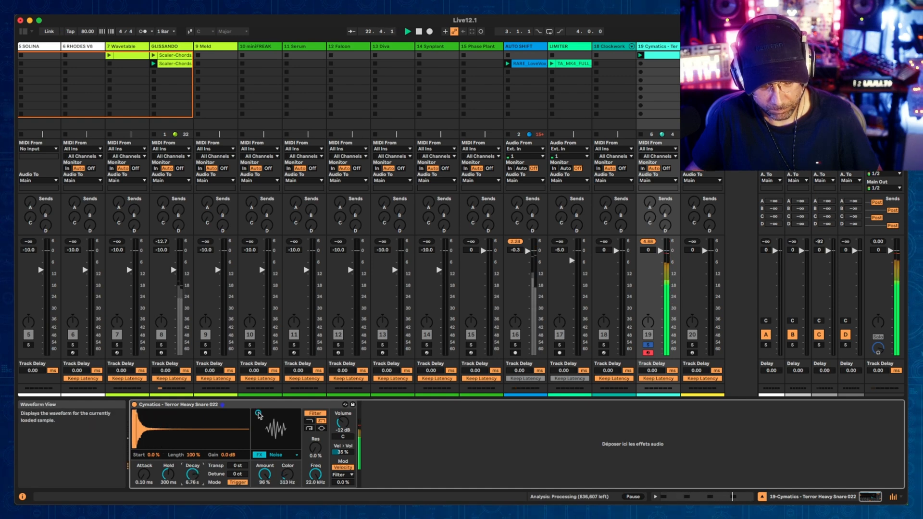
{"action": "left_click_drag", "start_coordinate": [258, 413], "coordinate": [290, 422]}
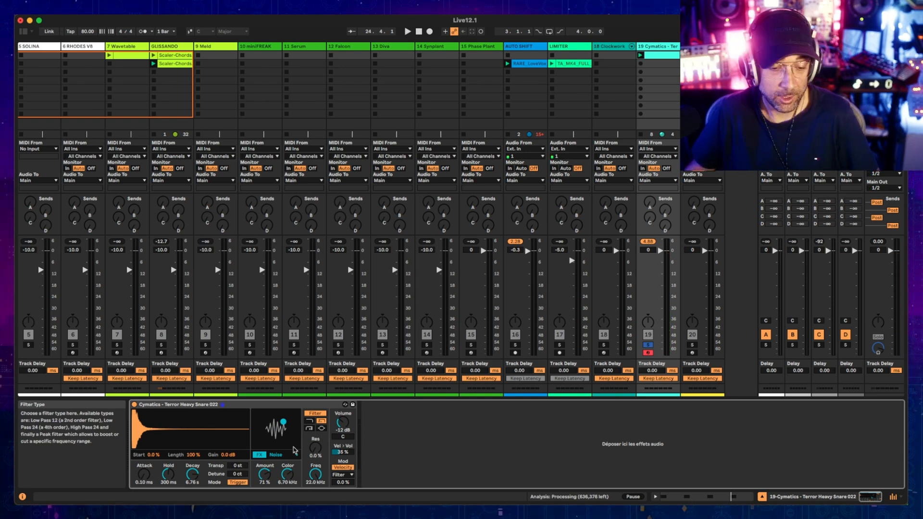
{"action": "left_click_drag", "start_coordinate": [279, 425], "coordinate": [278, 421]}
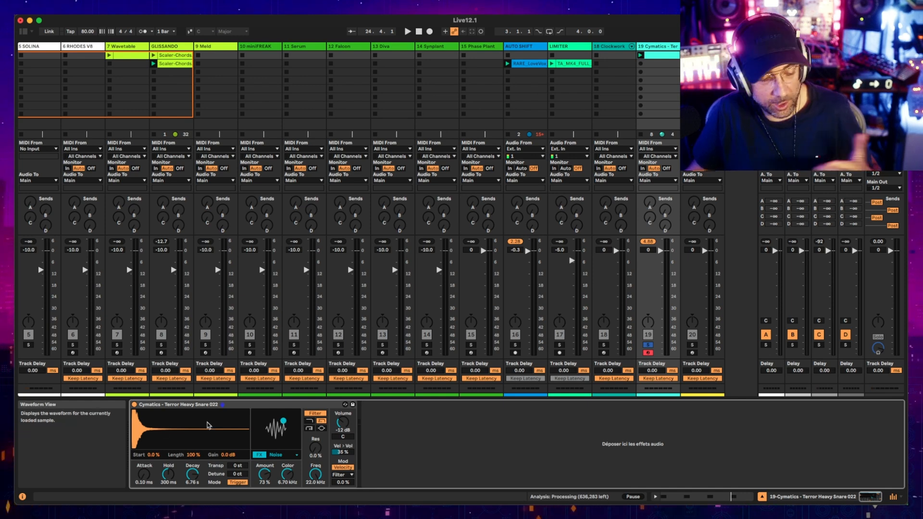
Return the playback effect to Stretch and set velocity to modulate FX 2 at 100%
{"action": "left_click", "coordinate": [276, 455]}
{"action": "left_click", "coordinate": [276, 476]}
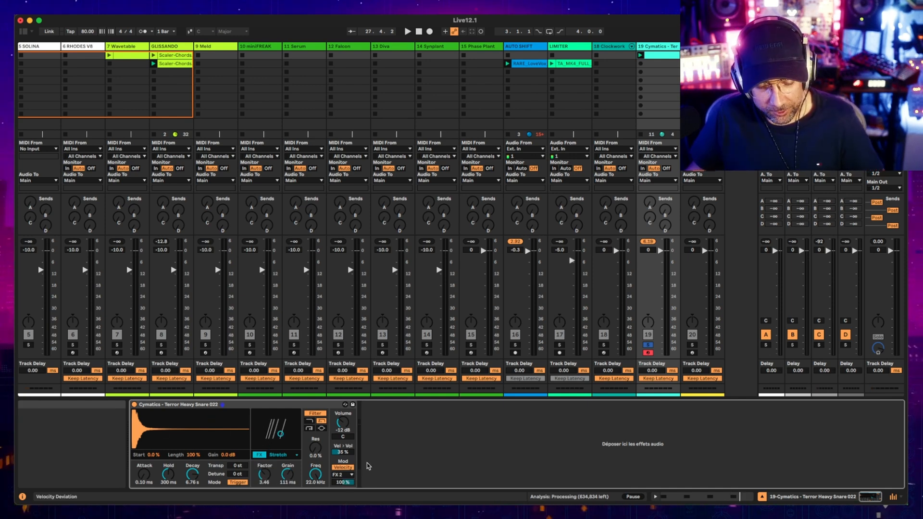
{"action": "left_click", "coordinate": [343, 474]}
{"action": "left_click", "coordinate": [344, 474]}
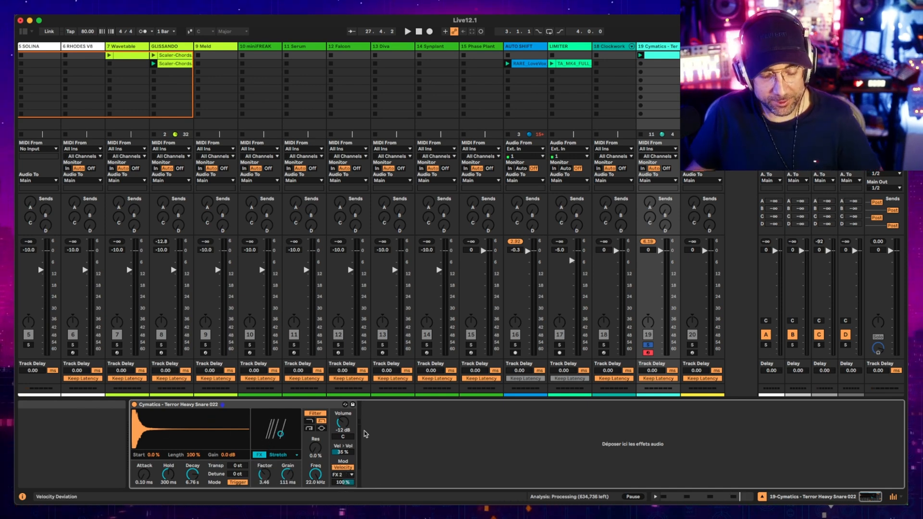
{"action": "left_click", "coordinate": [342, 475]}
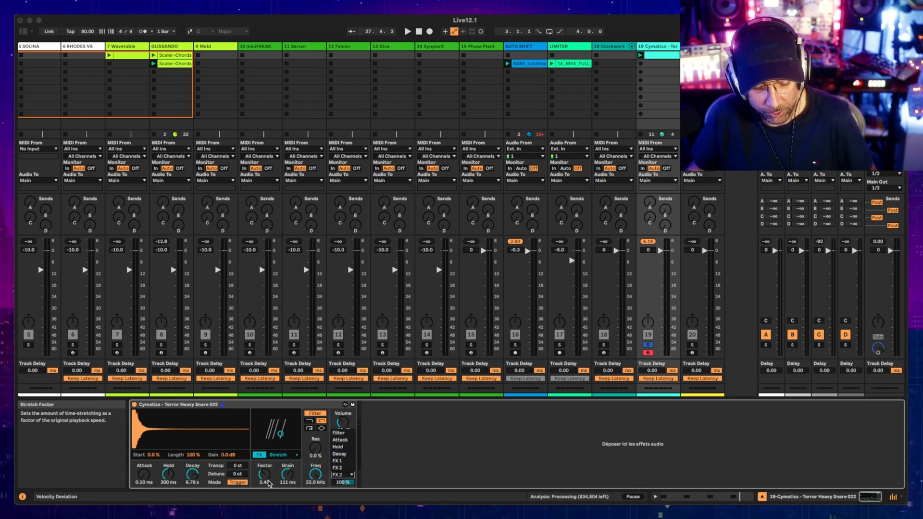
{"action": "left_click", "coordinate": [337, 468]}
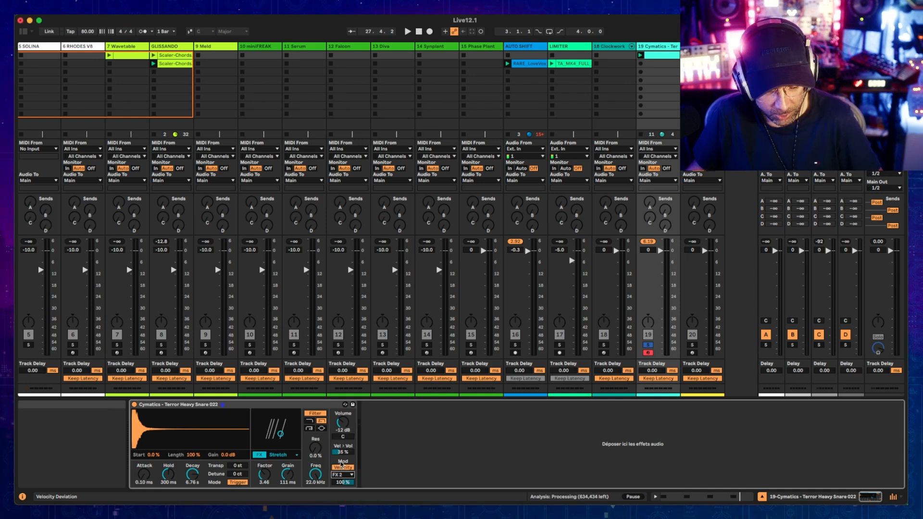
Check the snare clip's note velocities, and lower the FX 2 velocity modulation amount to 73% during playback
{"action": "left_click", "coordinate": [658, 55]}
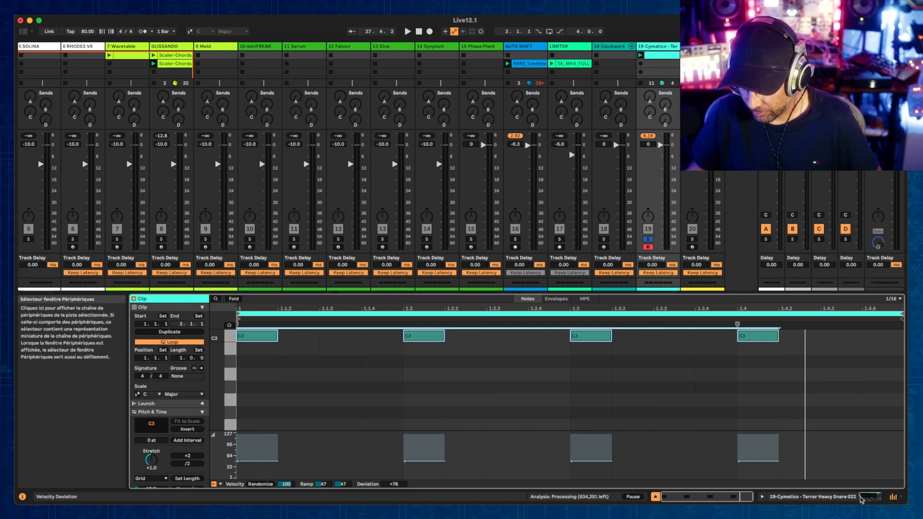
{"action": "key", "text": "shift+Tab"}
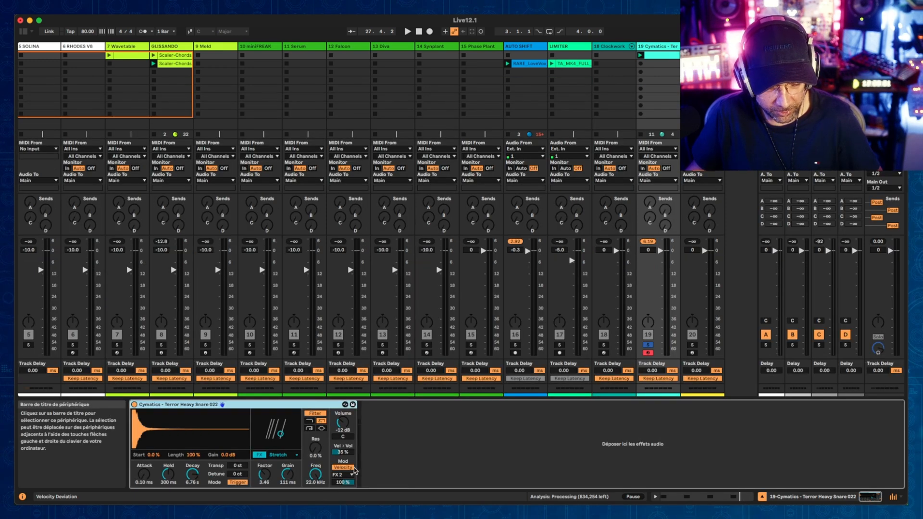
{"action": "key", "text": "space"}
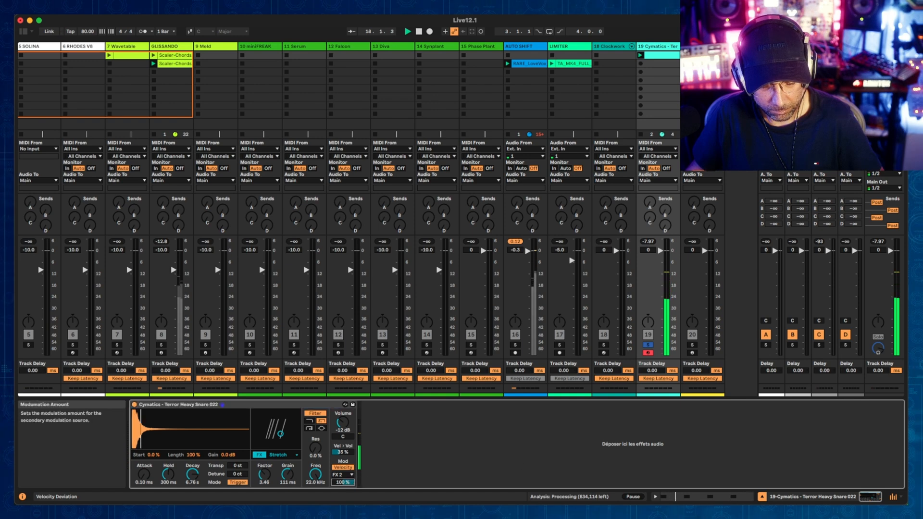
{"action": "left_click_drag", "start_coordinate": [343, 482], "coordinate": [343, 495]}
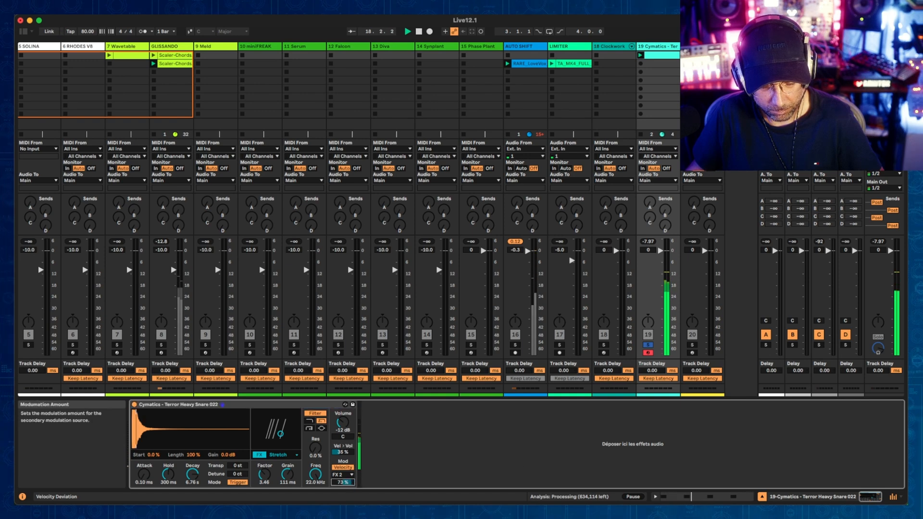
Retarget the velocity modulation to FX 1, switch the playback effect to Pitch Env, and raise the modulation amount to 100%
{"action": "left_click", "coordinate": [341, 475]}
{"action": "left_click", "coordinate": [340, 462]}
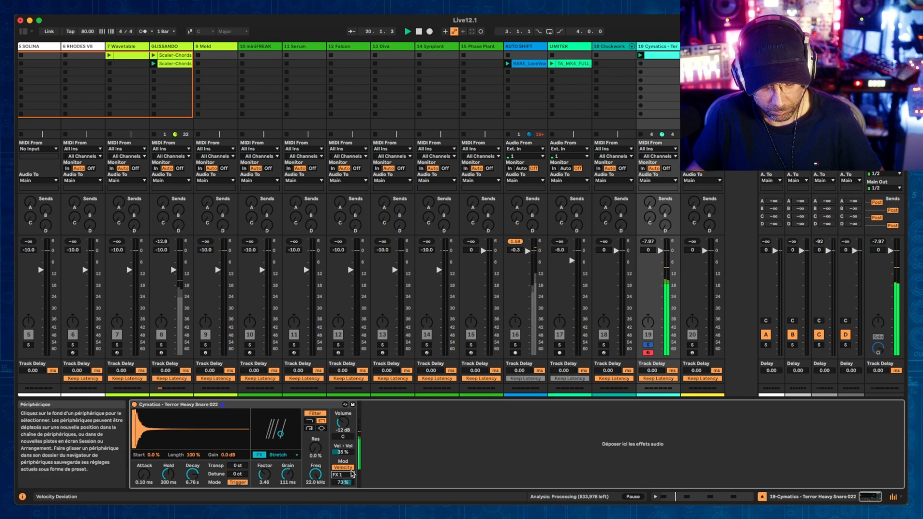
{"action": "left_click", "coordinate": [277, 455]}
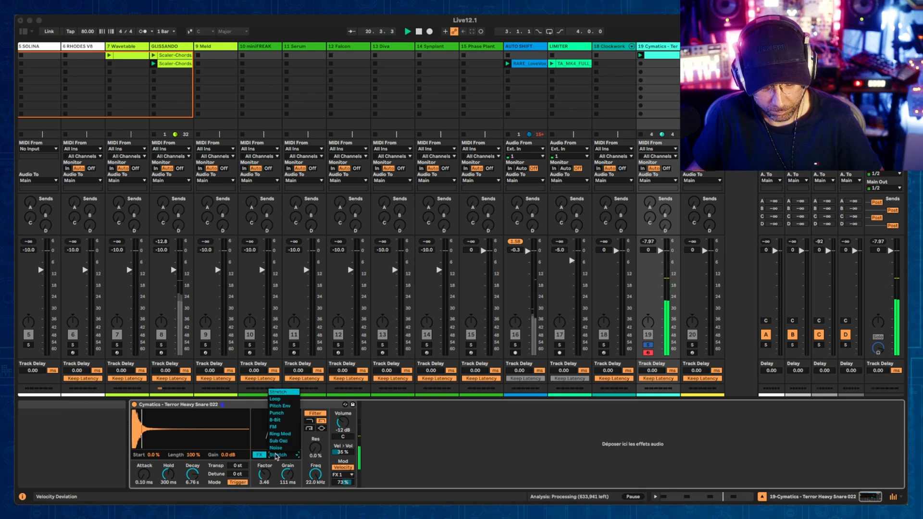
{"action": "left_click", "coordinate": [280, 406]}
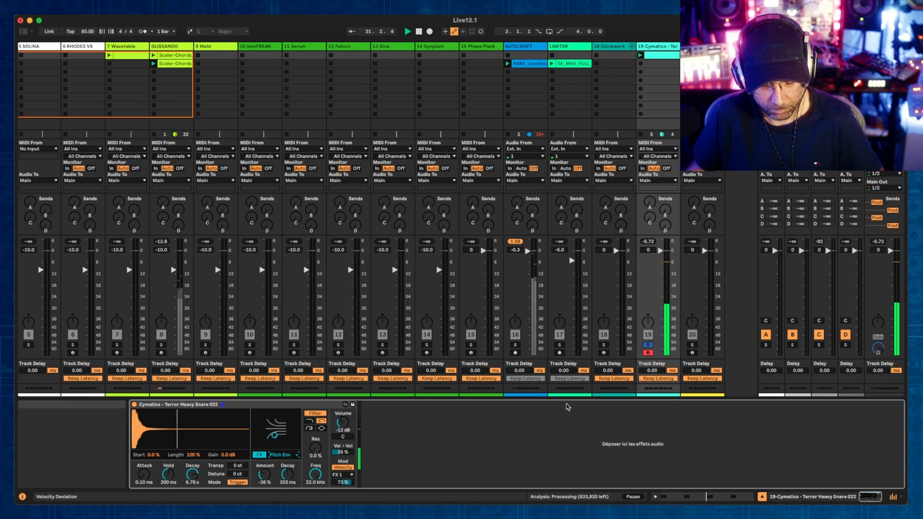
{"action": "left_click", "coordinate": [351, 474]}
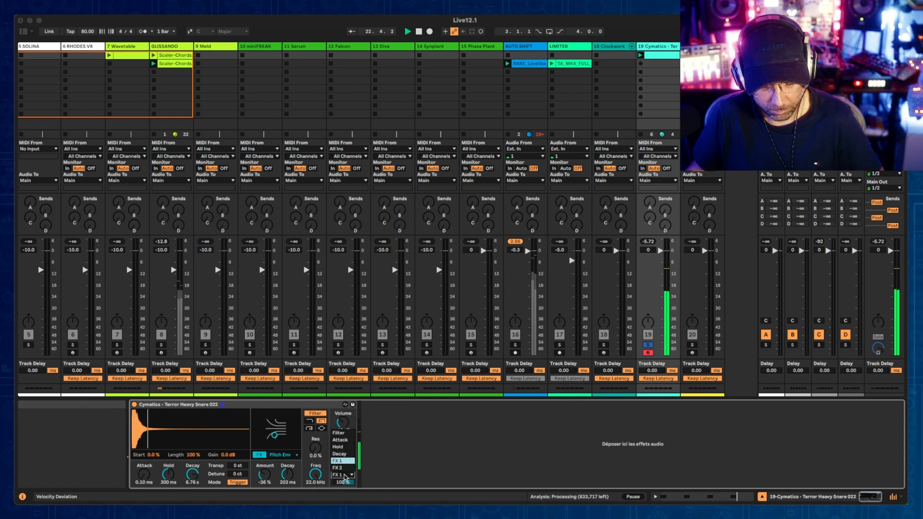
{"action": "left_click", "coordinate": [343, 474]}
Switch the playback effect to Ring Mod at 100% amount and retarget the velocity modulation to FX 2
{"action": "left_click", "coordinate": [275, 455]}
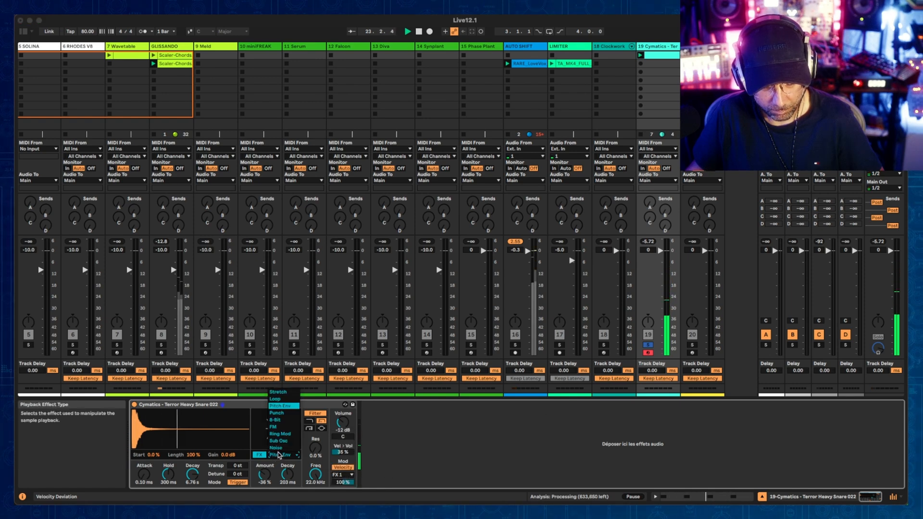
{"action": "left_click", "coordinate": [282, 434]}
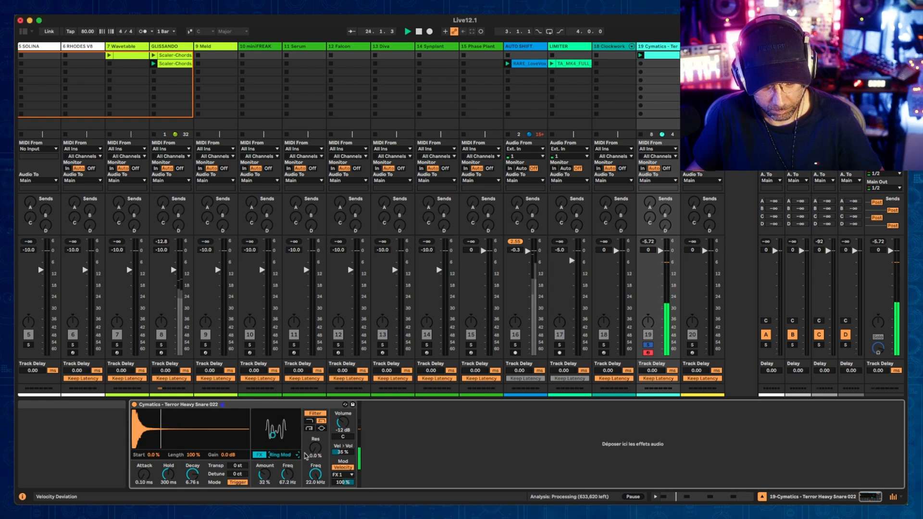
{"action": "left_click", "coordinate": [341, 474]}
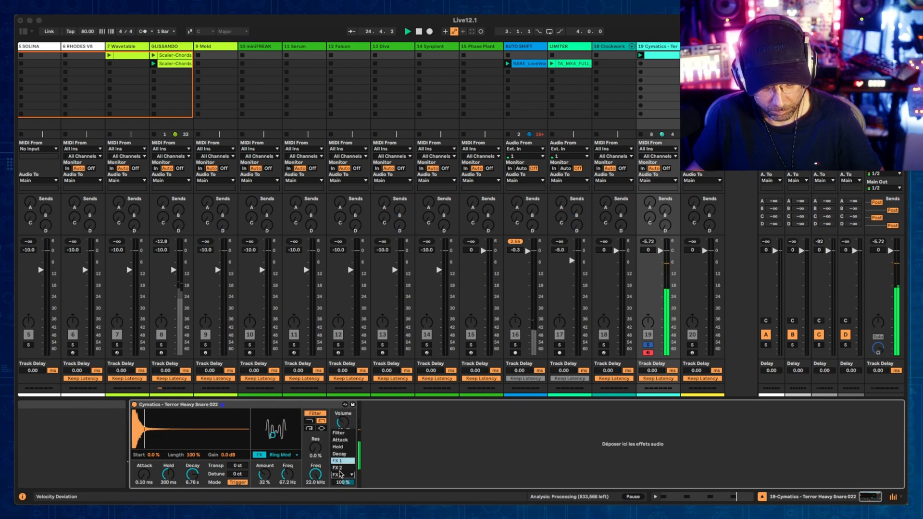
{"action": "left_click", "coordinate": [340, 469]}
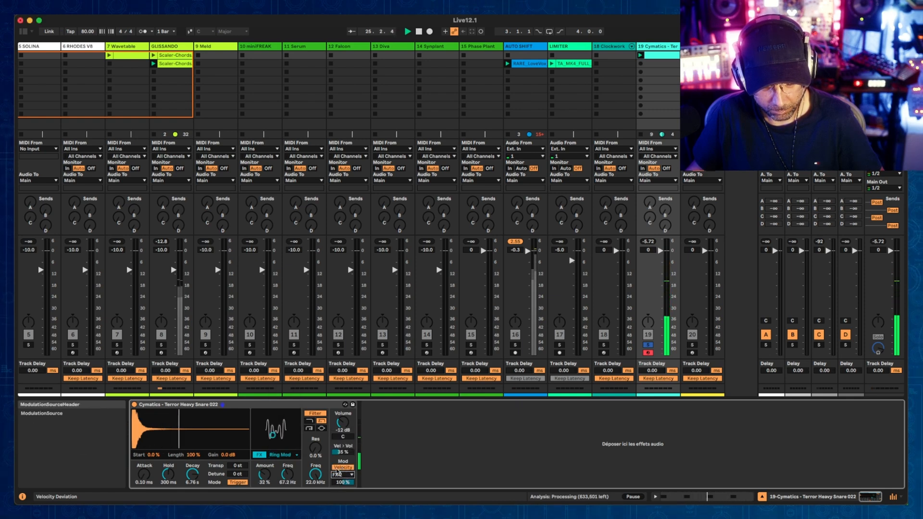
{"action": "left_click_drag", "start_coordinate": [264, 474], "coordinate": [264, 447]}
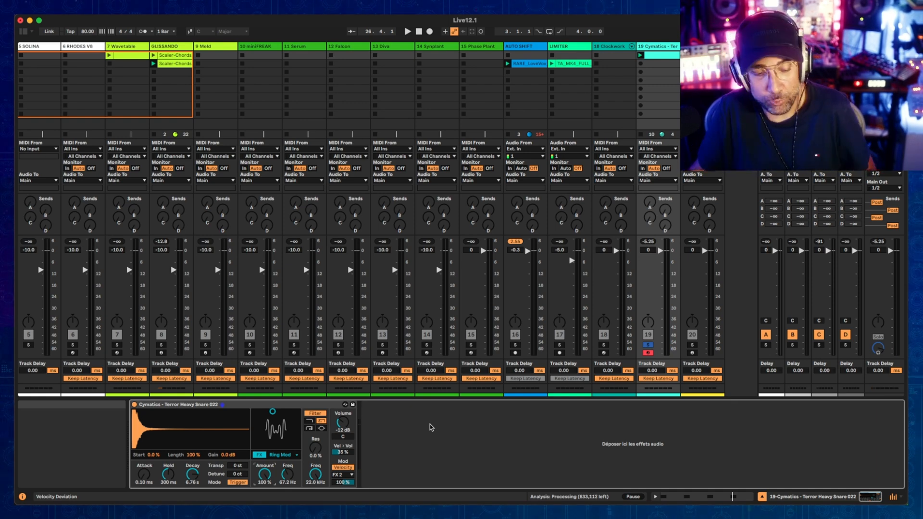
Set the filter resonance to about 87% and frequency to 1.78 kHz during playback, and retarget the velocity modulation to Filter
{"action": "left_click", "coordinate": [346, 476]}
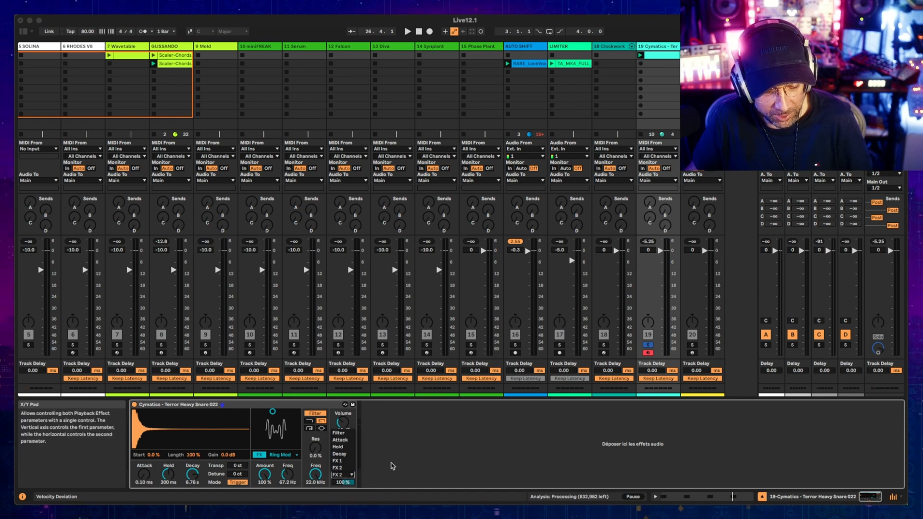
{"action": "left_click", "coordinate": [325, 426]}
{"action": "left_click_drag", "start_coordinate": [315, 447], "coordinate": [315, 409]}
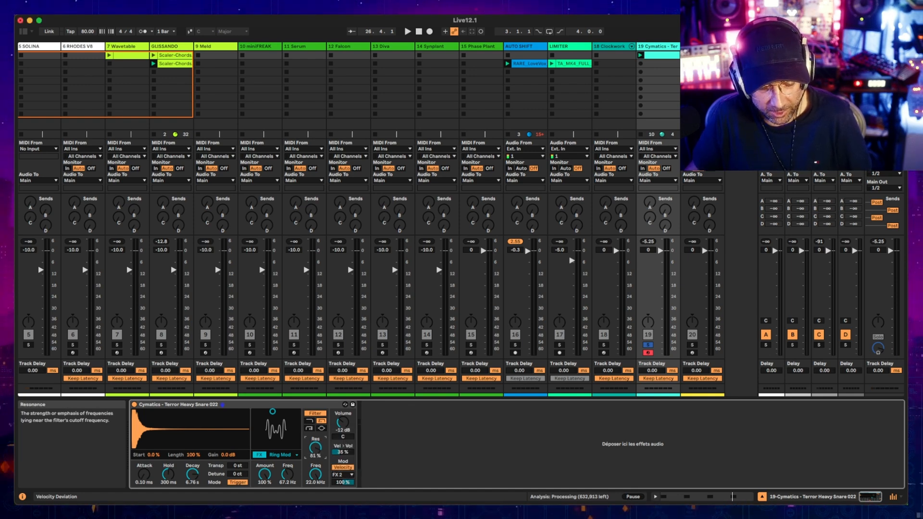
{"action": "key", "text": "space"}
{"action": "left_click_drag", "start_coordinate": [315, 475], "coordinate": [314, 419]}
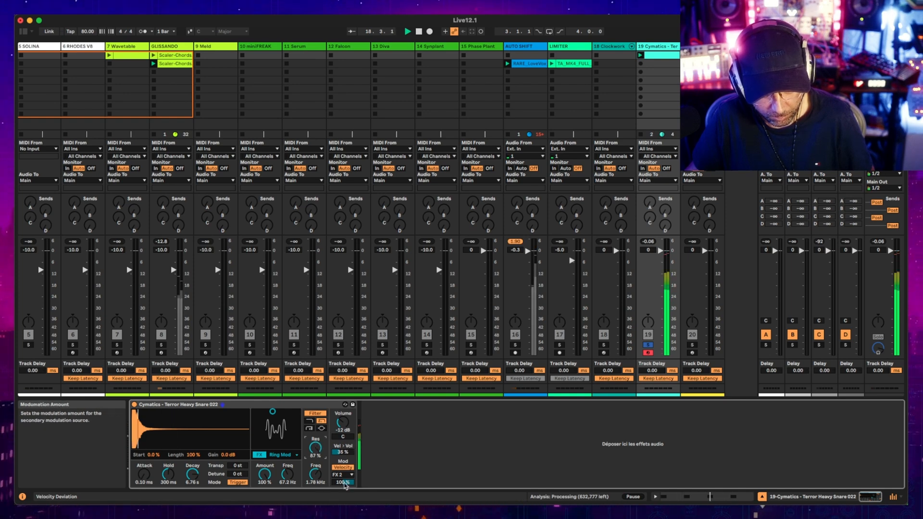
{"action": "left_click", "coordinate": [350, 476]}
{"action": "left_click", "coordinate": [345, 437]}
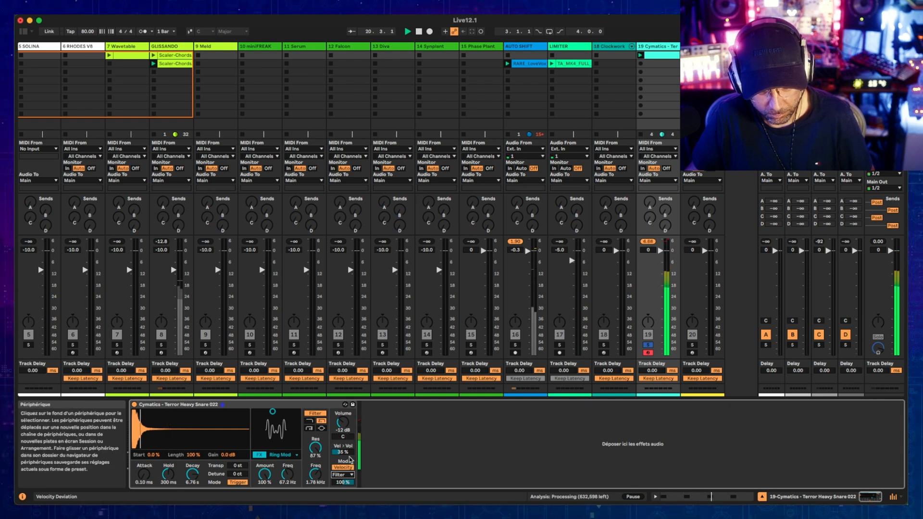
Reset the velocity-to-volume amount to 0% and change the modulation source to Slide
{"action": "left_click_drag", "start_coordinate": [348, 455], "coordinate": [347, 450]}
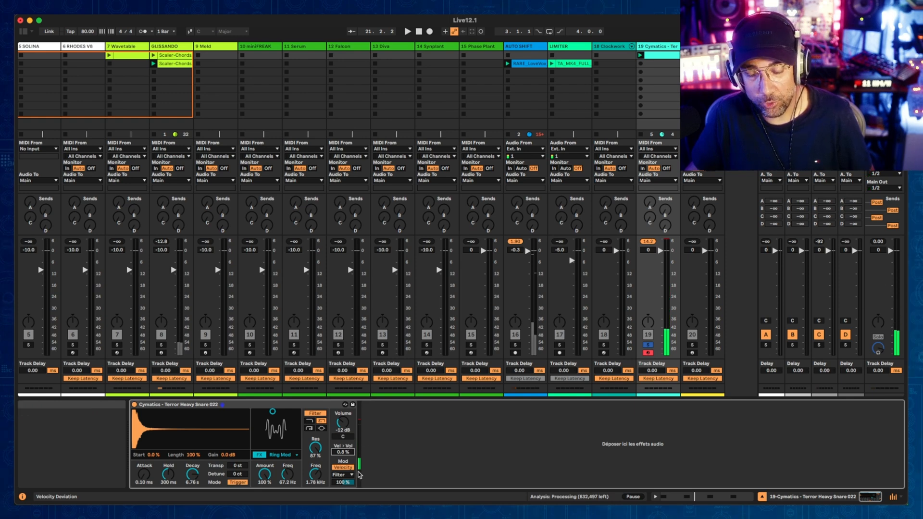
{"action": "left_click", "coordinate": [340, 452]}
{"action": "key", "text": "Delete"}
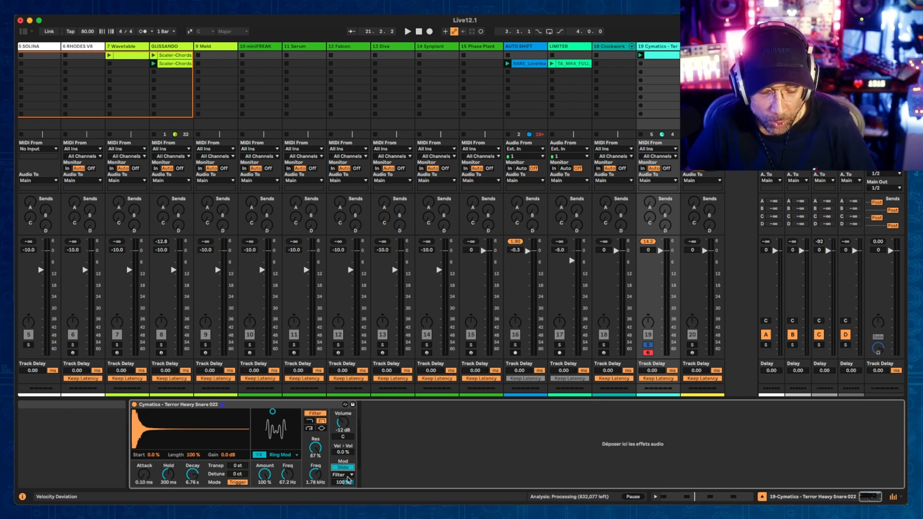
Inspect the Drum Samplers on the Kick Partial and Snare Support pads of the Clockwork Kit
{"action": "scroll", "coordinate": [336, 87], "scroll_direction": "left", "scroll_amount": 2}
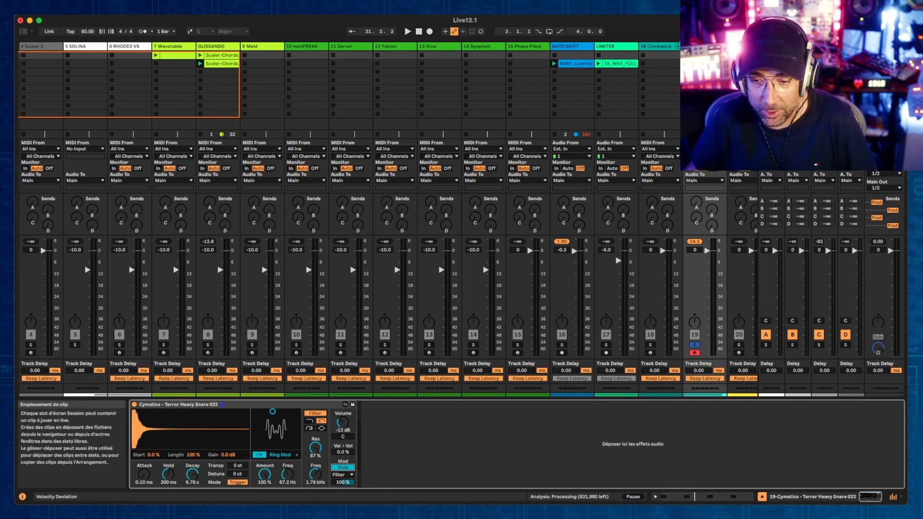
{"action": "key", "text": "Left"}
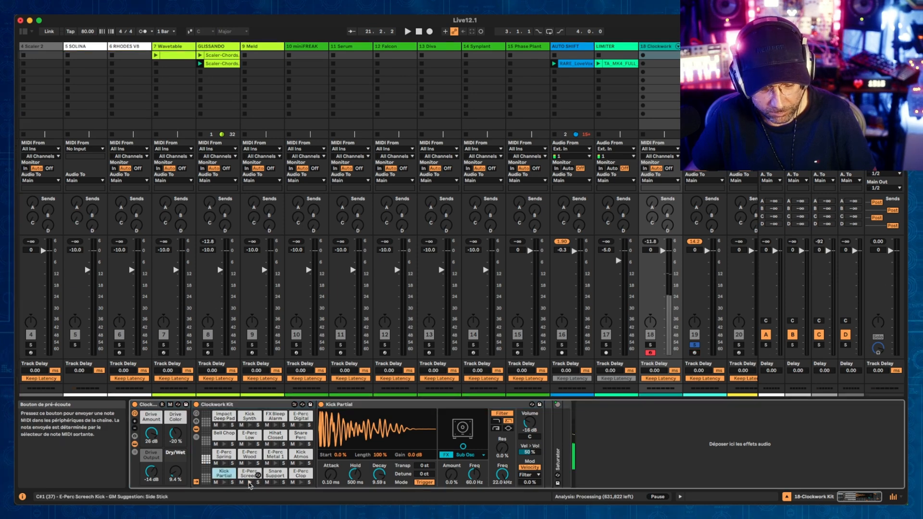
{"action": "left_click", "coordinate": [275, 473]}
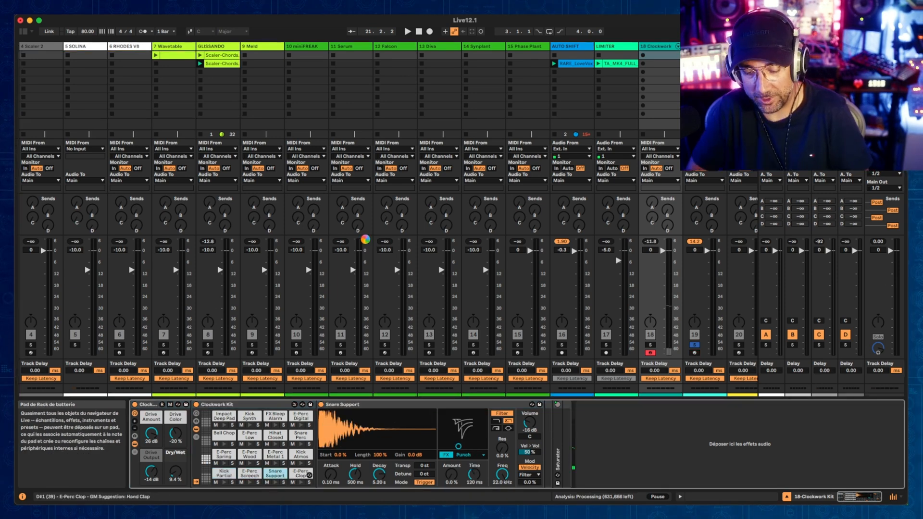
Open the LIMITER track's device and, during playback, lower the ceiling to -7.0 dB and try the input gain
{"action": "scroll", "coordinate": [551, 48], "scroll_direction": "right", "scroll_amount": 1}
{"action": "left_click", "coordinate": [552, 49]}
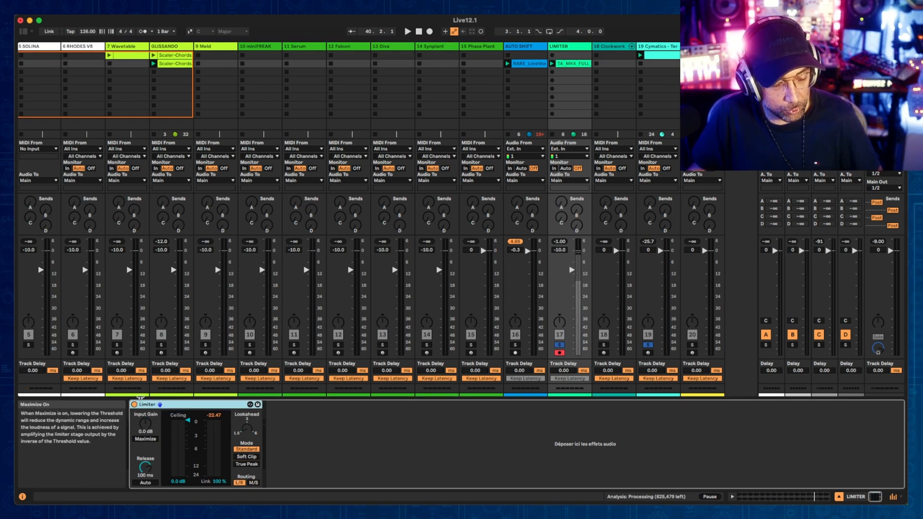
{"action": "key", "text": "space"}
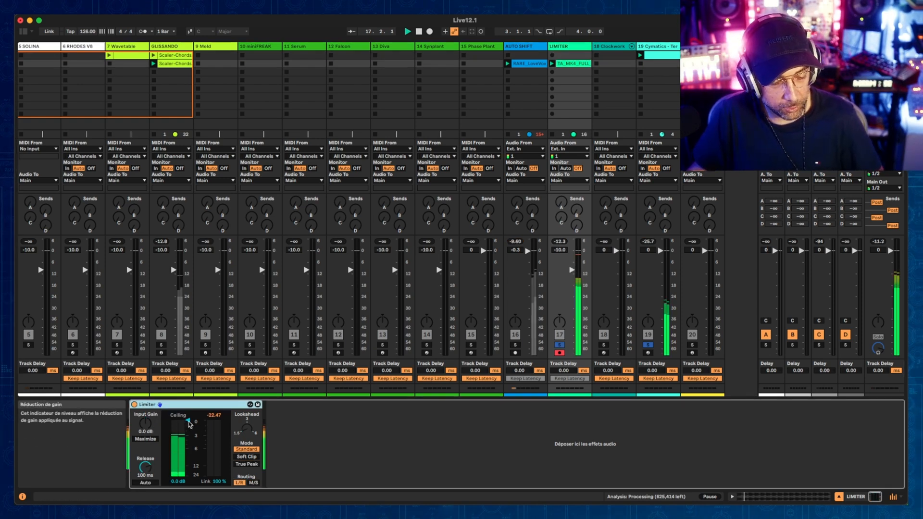
{"action": "left_click_drag", "start_coordinate": [188, 421], "coordinate": [188, 449]}
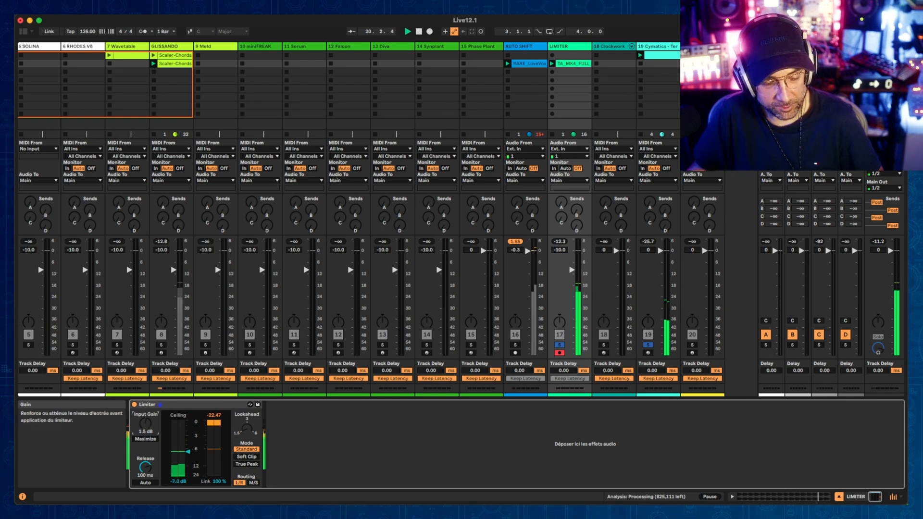
{"action": "left_click_drag", "start_coordinate": [145, 423], "coordinate": [146, 447]}
Try Maximize with a threshold of about -8.1 dB and an output of -10 dB, and switch Maximize back off
{"action": "left_click", "coordinate": [145, 439]}
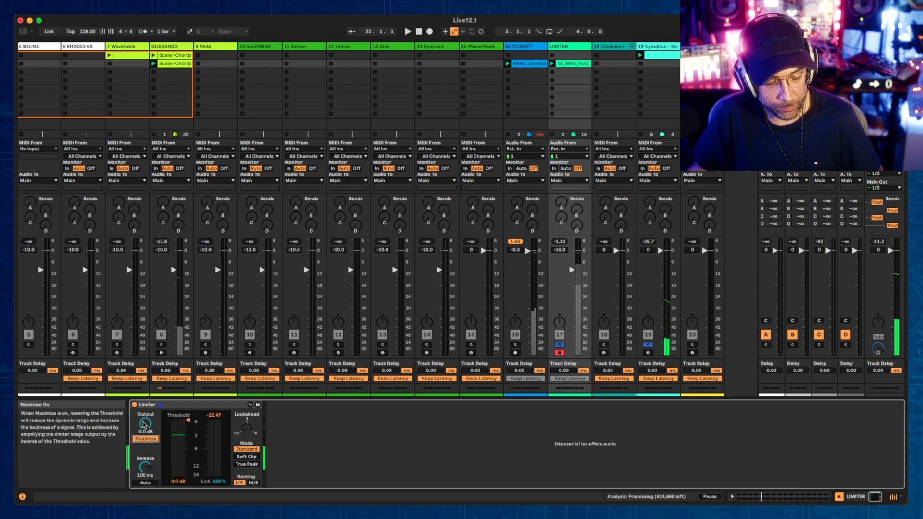
{"action": "left_click_drag", "start_coordinate": [194, 425], "coordinate": [194, 447]}
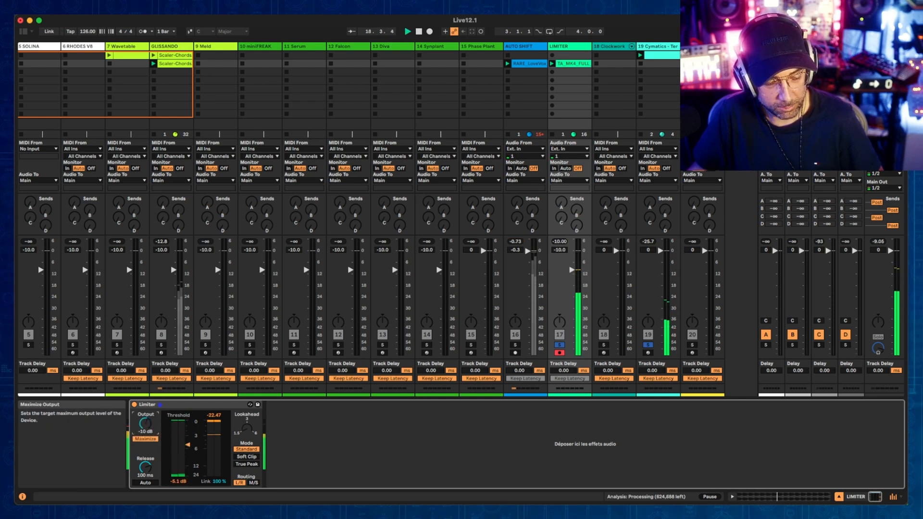
{"action": "left_click", "coordinate": [145, 439]}
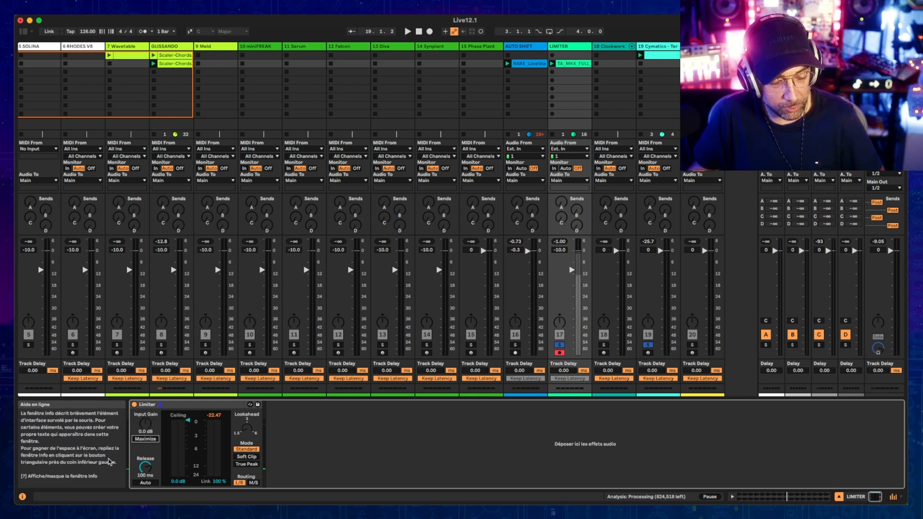
Lower the Limiter's ceiling to -7.0 dB, shorten the release to 0.01 ms, and enable Auto release
{"action": "key", "text": "space"}
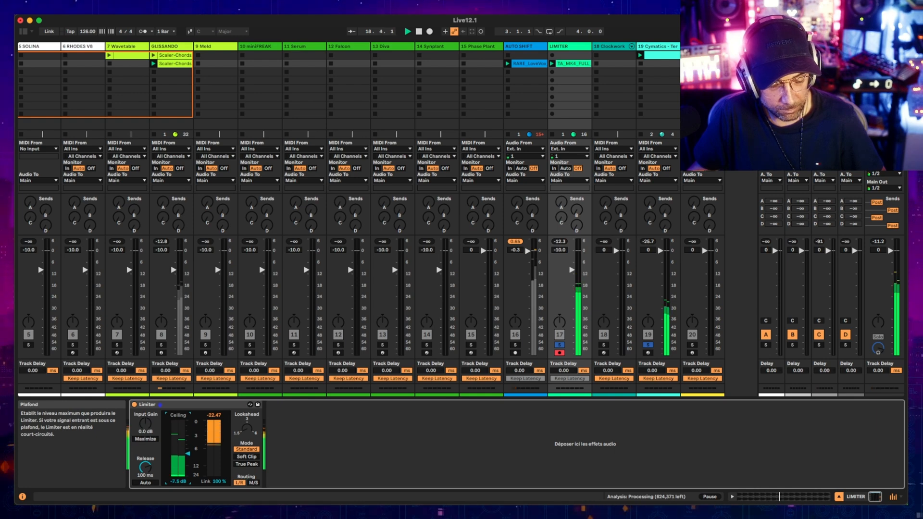
{"action": "left_click_drag", "start_coordinate": [145, 467], "coordinate": [145, 500]}
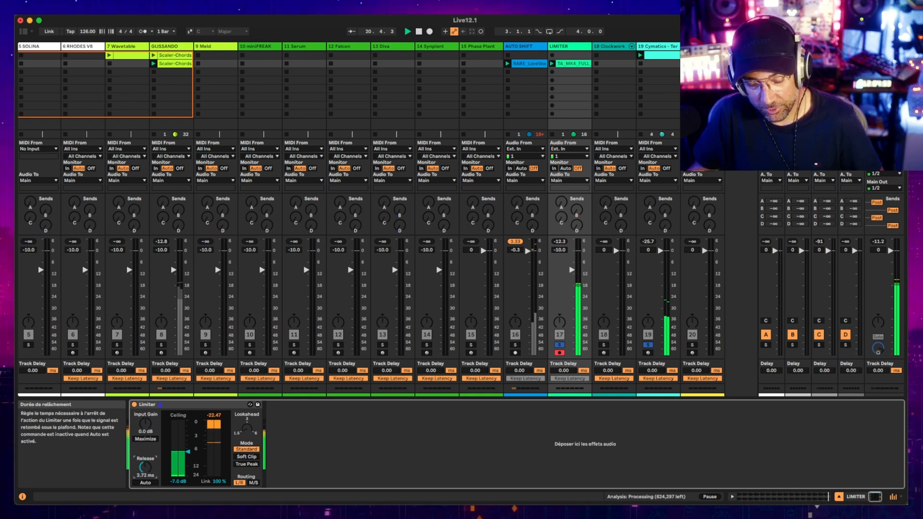
{"action": "left_click", "coordinate": [145, 483]}
{"action": "key", "text": "space"}
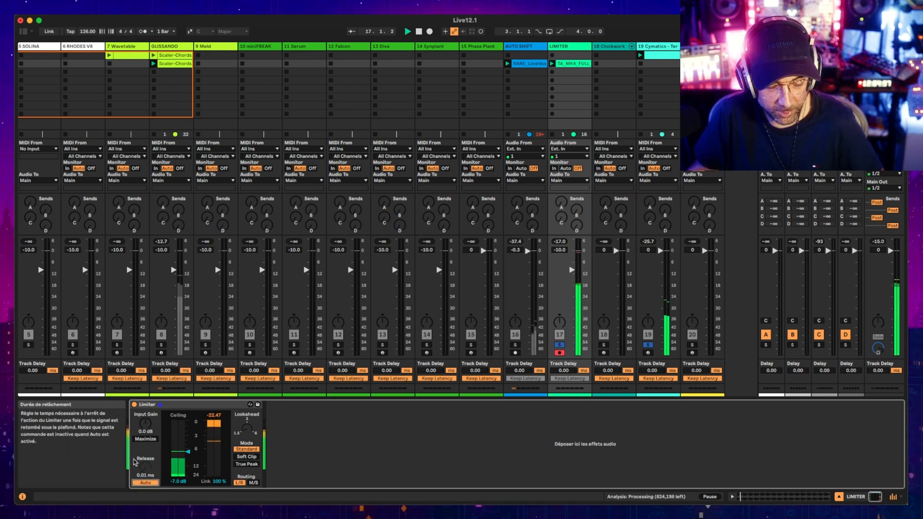
Try the Limiter's input gain and Maximize during playback, and return the ceiling to 0.0 dB
{"action": "left_click_drag", "start_coordinate": [150, 435], "coordinate": [150, 413]}
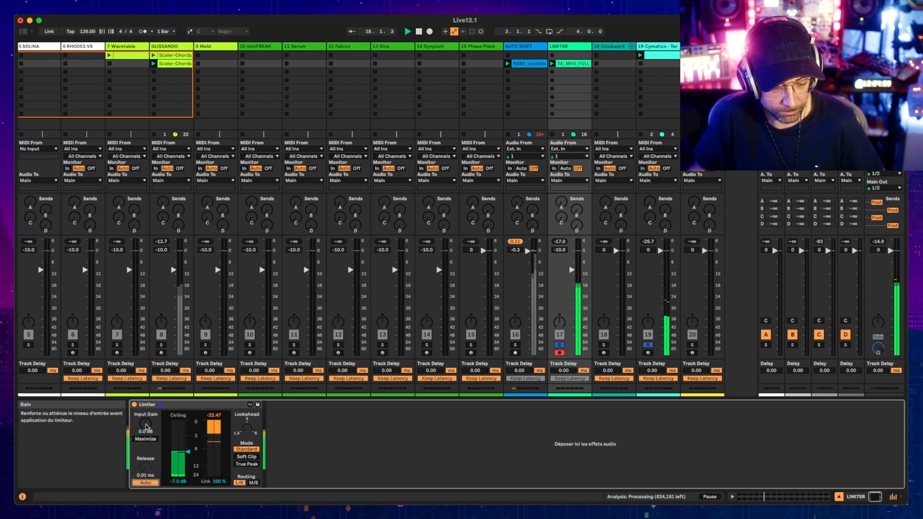
{"action": "left_click", "coordinate": [146, 439]}
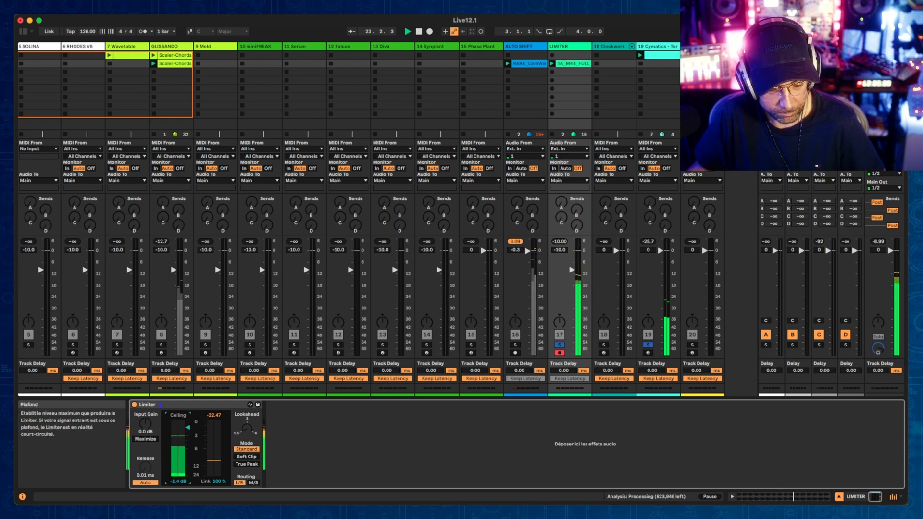
{"action": "left_click_drag", "start_coordinate": [188, 420], "coordinate": [188, 452]}
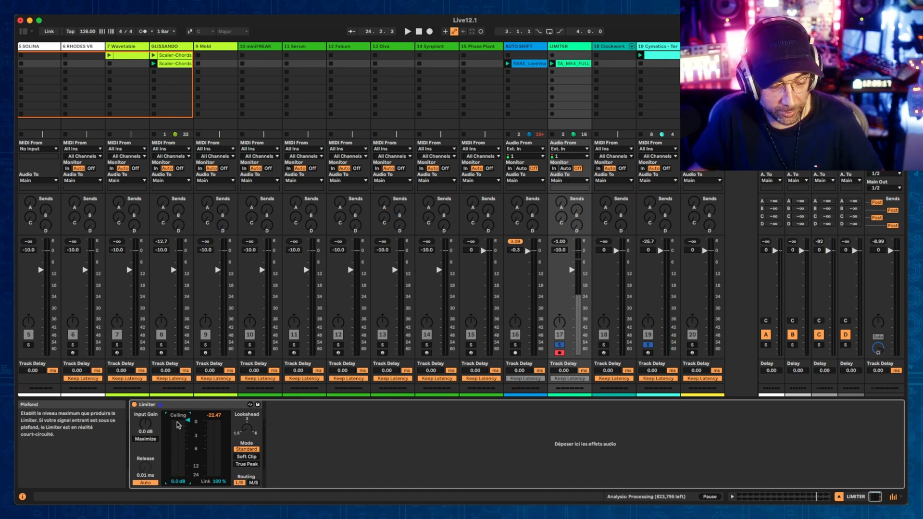
Enable Maximize and lower the threshold to -4.7 dB during playback
{"action": "left_click", "coordinate": [153, 441]}
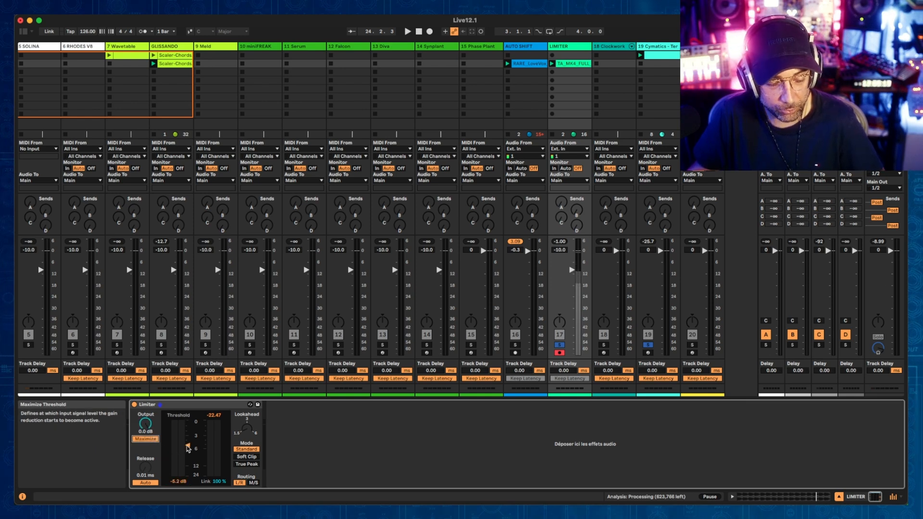
{"action": "key", "text": "space"}
{"action": "left_click_drag", "start_coordinate": [191, 420], "coordinate": [190, 446]}
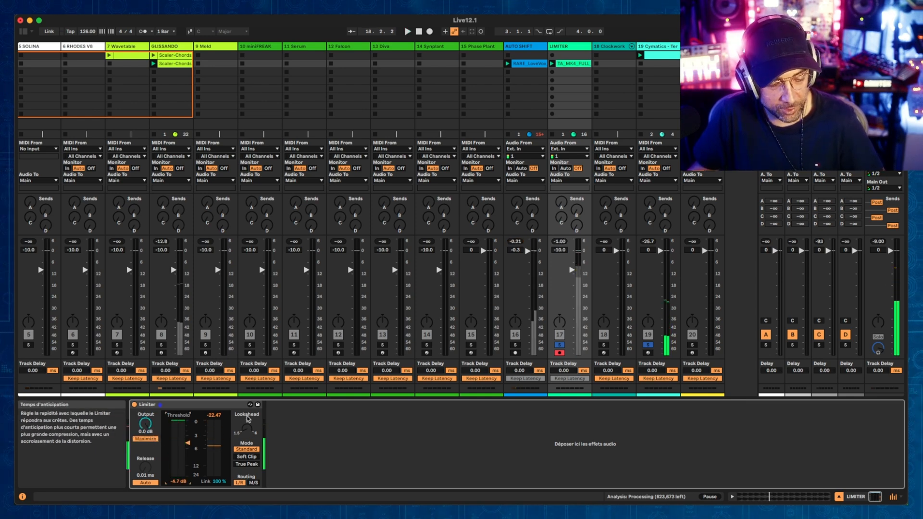
Change the Limiter's lookahead time and compare Soft Clip mode with Standard mode during playback
{"action": "key", "text": "space"}
{"action": "key", "text": "space"}
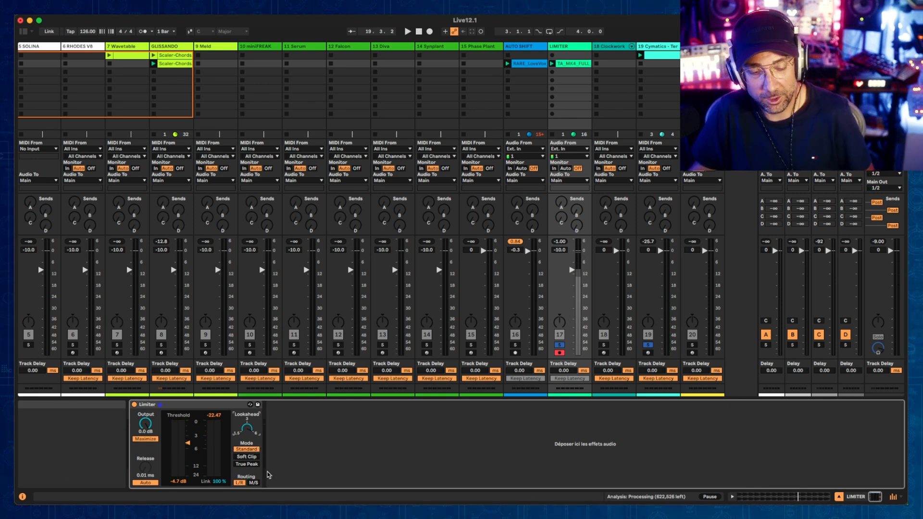
{"action": "key", "text": "space"}
{"action": "left_click", "coordinate": [248, 456]}
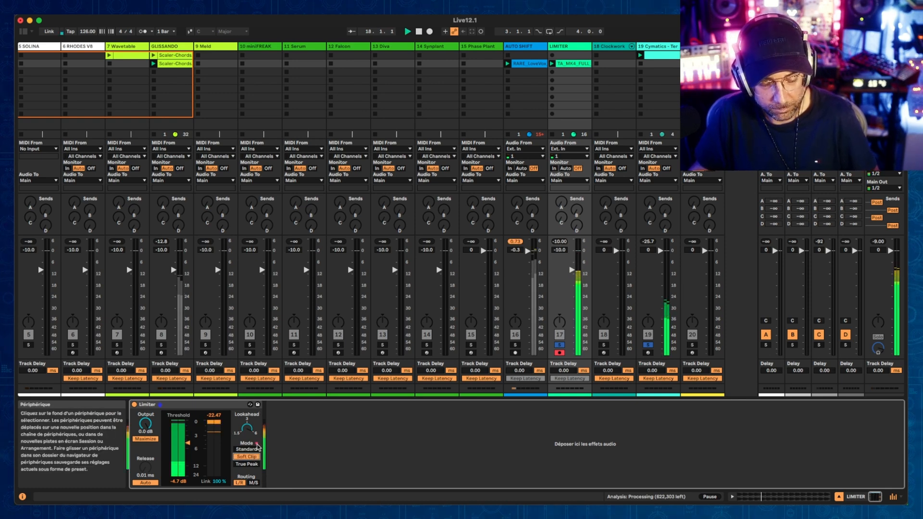
{"action": "left_click", "coordinate": [255, 449]}
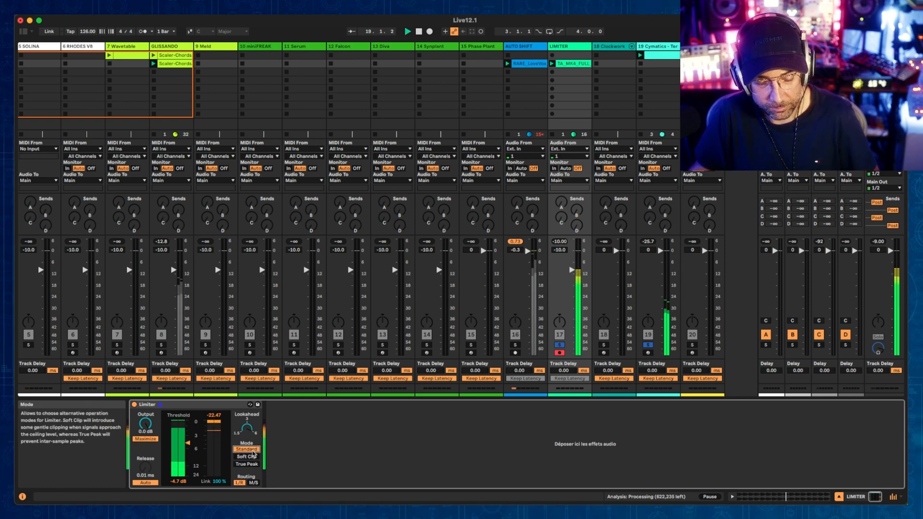
Compare the Limiter's Soft Clip and Standard modes during playback, lower the threshold to -7.8 dB, and switch to True Peak mode
{"action": "left_click", "coordinate": [248, 457]}
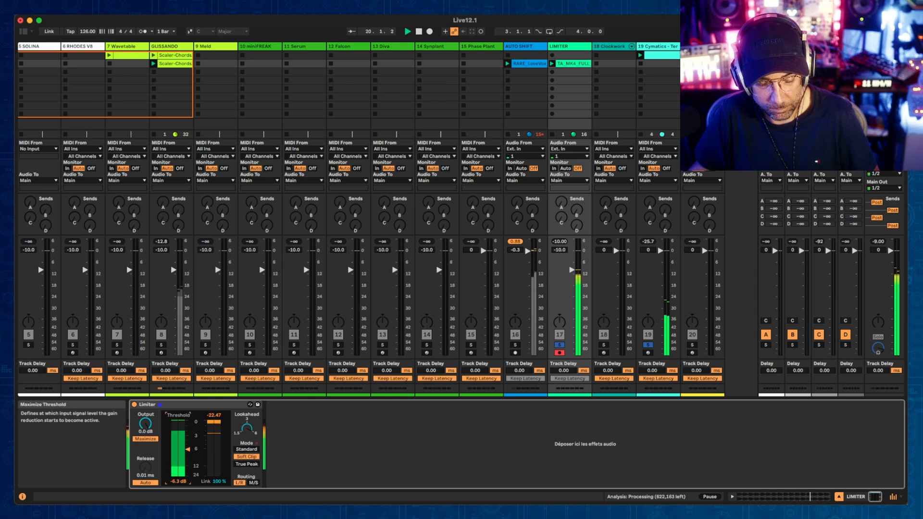
{"action": "left_click", "coordinate": [247, 449]}
{"action": "left_click", "coordinate": [248, 456]}
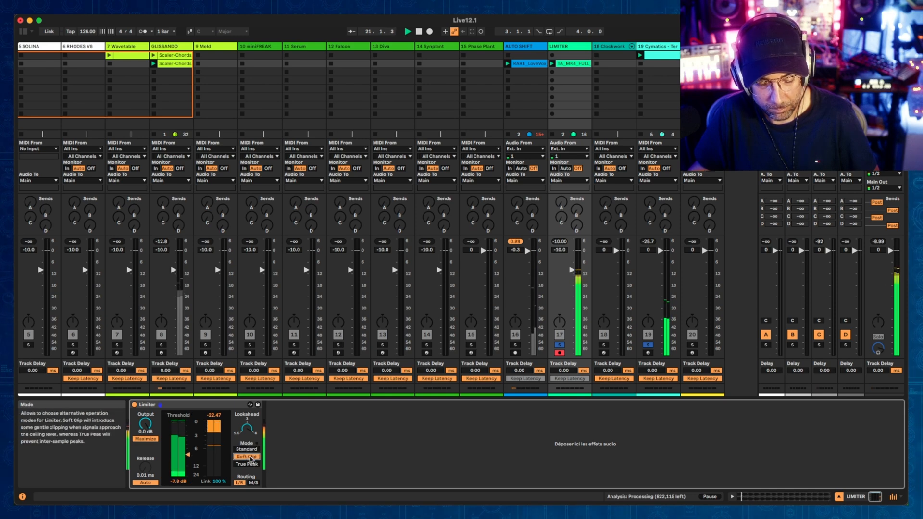
{"action": "left_click", "coordinate": [249, 465]}
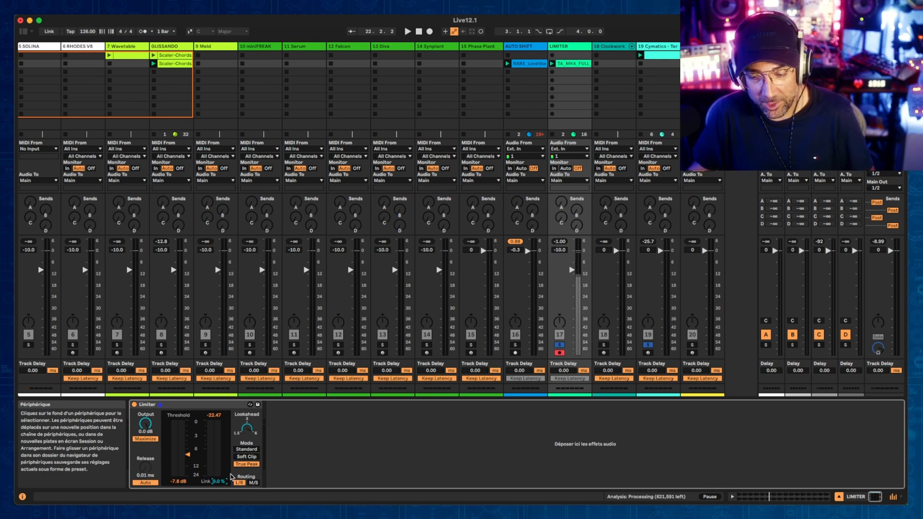
Switch the Limiter's routing to M/S and try out the channel link amount up to 100 % during playback
{"action": "key", "text": "space"}
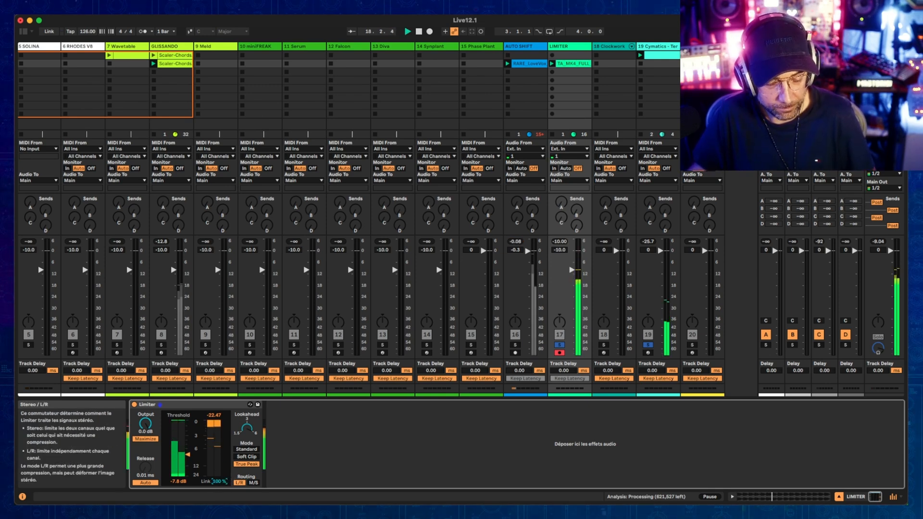
{"action": "left_click", "coordinate": [253, 482]}
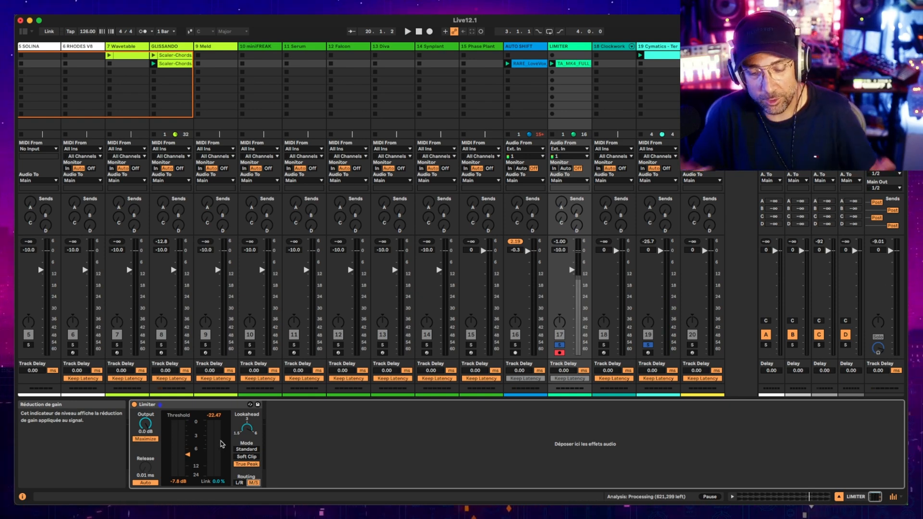
{"action": "mouse_move", "coordinate": [170, 500]}
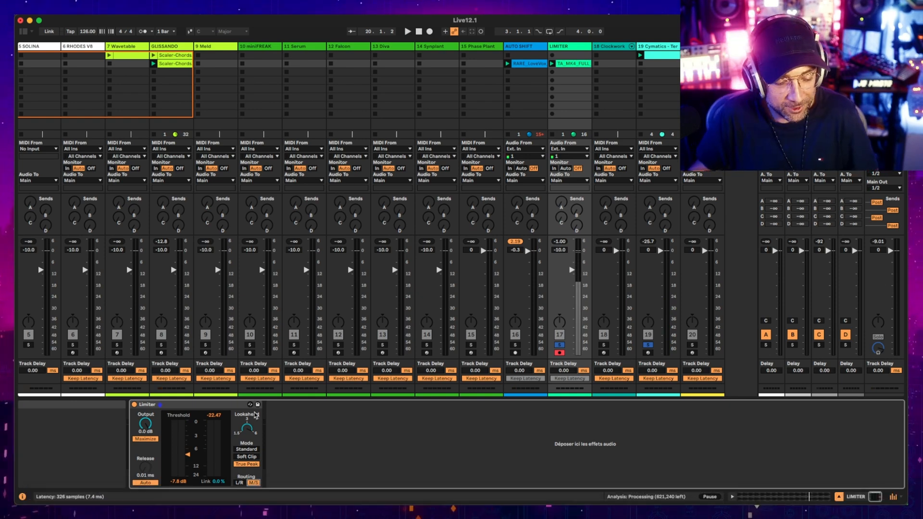
{"action": "key", "text": "space"}
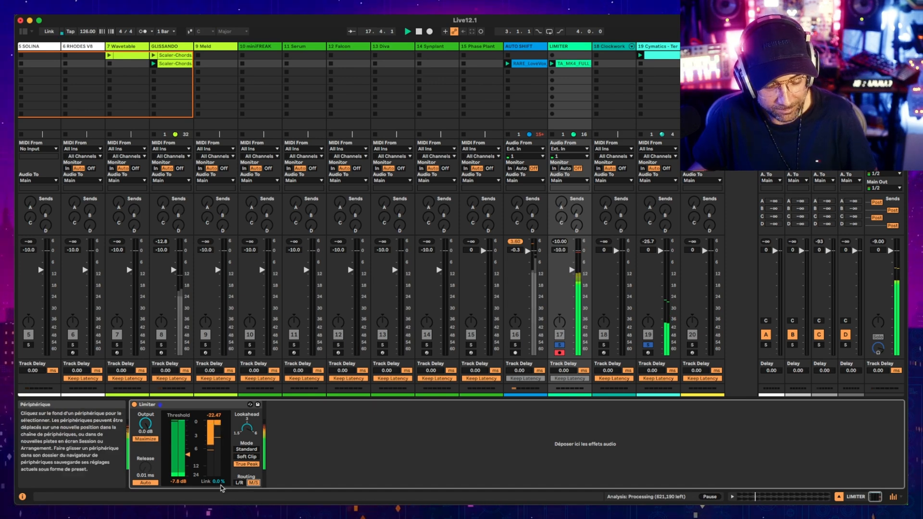
{"action": "left_click_drag", "start_coordinate": [217, 481], "coordinate": [206, 410]}
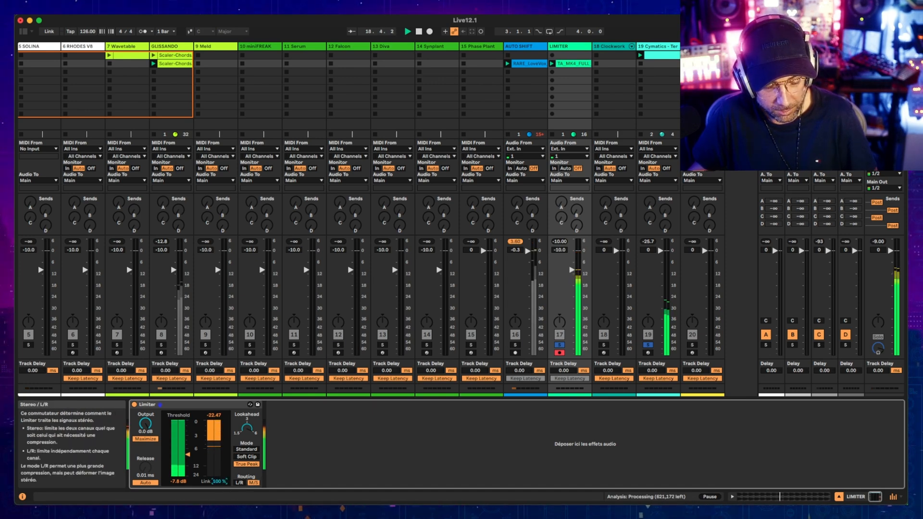
{"action": "key", "text": "space"}
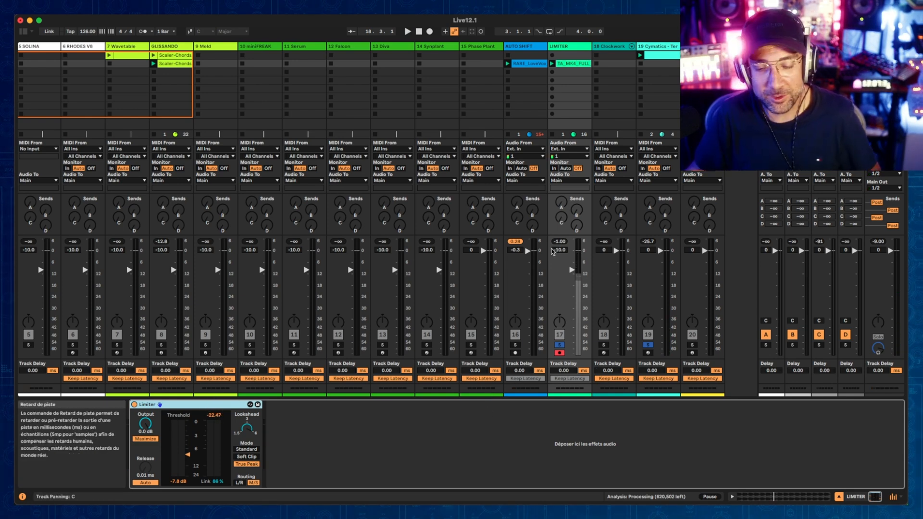
Bypass the Limiter and add a default Saturator after it, with its Color Curve and Waveshaper section expanded
{"action": "key", "text": "super+alt+b"}
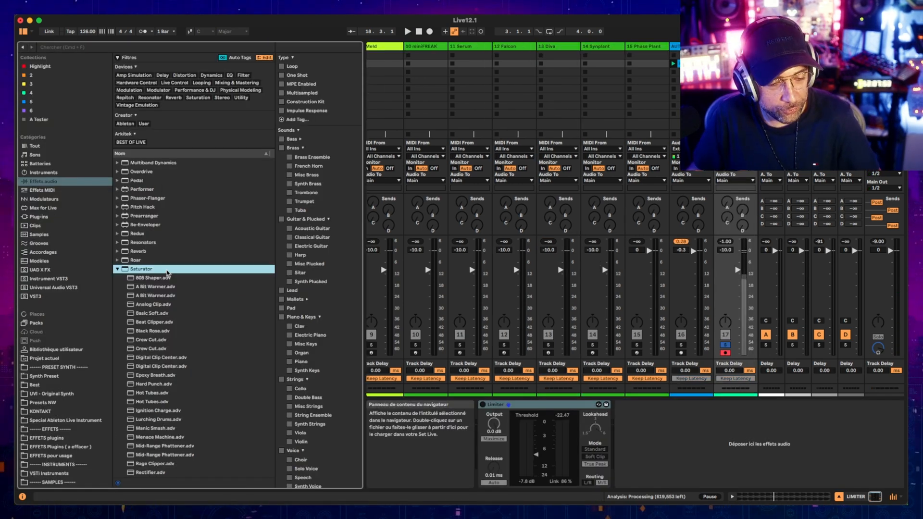
{"action": "double_click", "coordinate": [166, 270]}
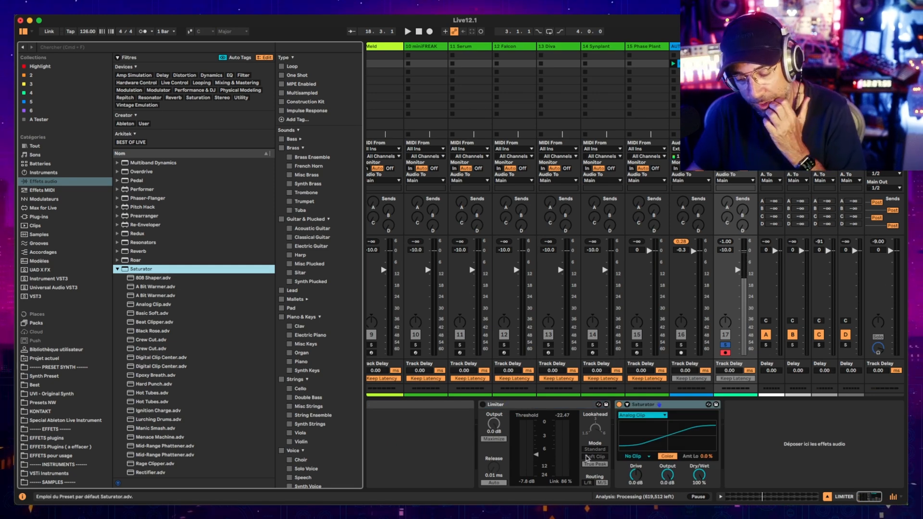
{"action": "scroll", "coordinate": [459, 262], "scroll_direction": "right", "scroll_amount": 4}
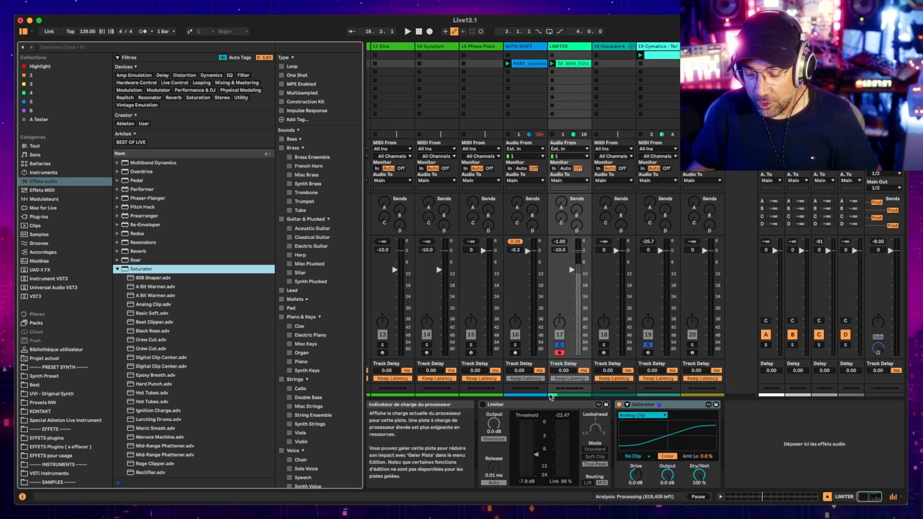
{"action": "left_click", "coordinate": [627, 404]}
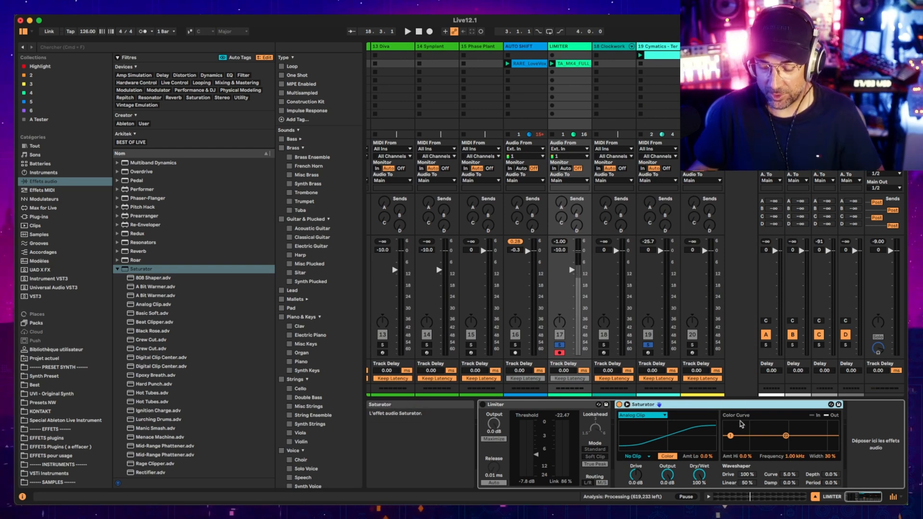
Raise the Saturator's drive to 8.6 dB and try different low color amounts during playback
{"action": "key", "text": "space"}
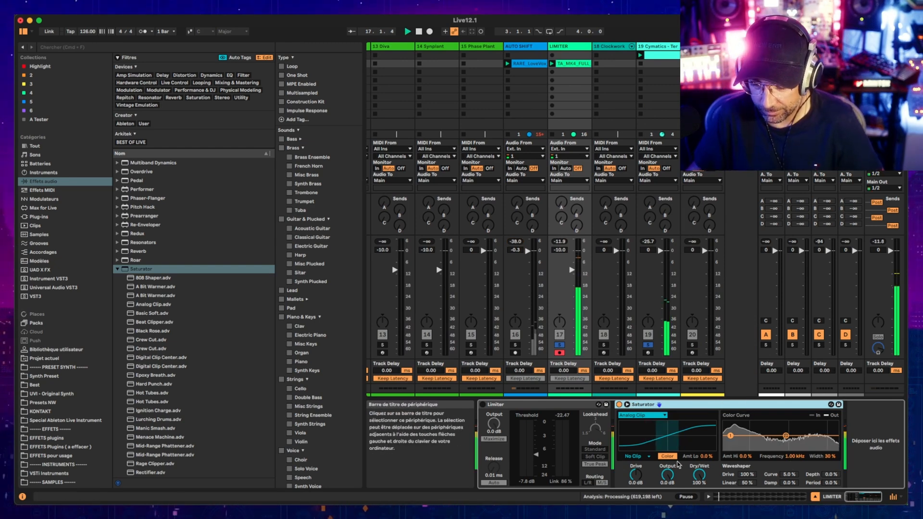
{"action": "left_click_drag", "start_coordinate": [636, 475], "coordinate": [635, 448]}
{"action": "left_click_drag", "start_coordinate": [699, 456], "coordinate": [699, 454]}
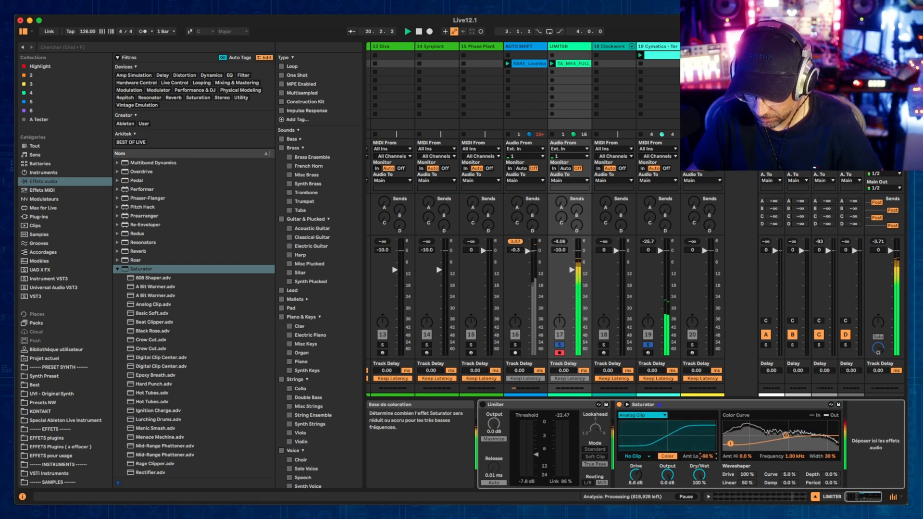
{"action": "left_click_drag", "start_coordinate": [700, 454], "coordinate": [700, 449]}
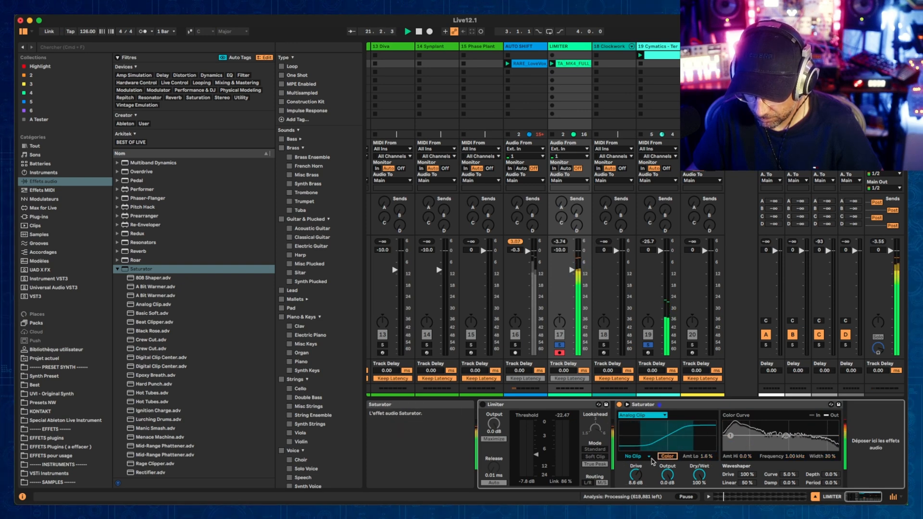
Try Soft Clip on the Saturator's output, then choose Hard Clip and raise the drive to 10 dB
{"action": "left_click", "coordinate": [647, 456]}
{"action": "left_click", "coordinate": [638, 470]}
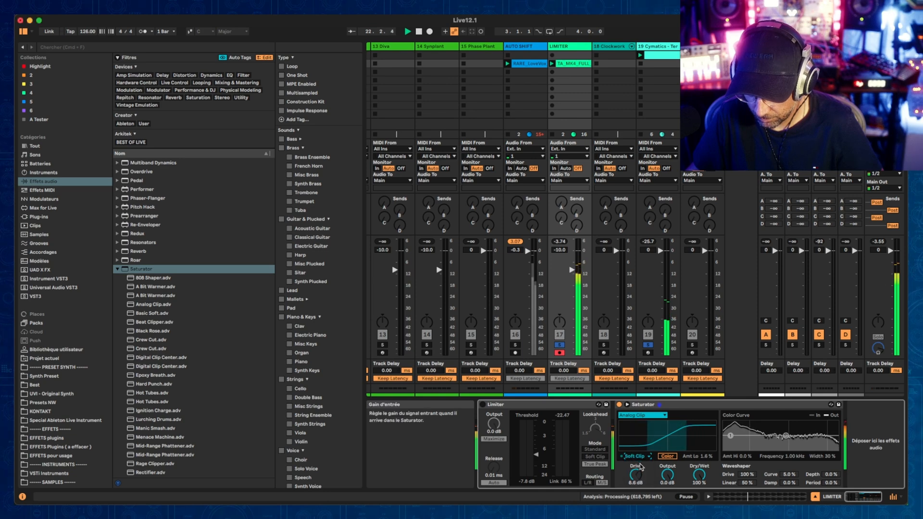
{"action": "left_click", "coordinate": [640, 458]}
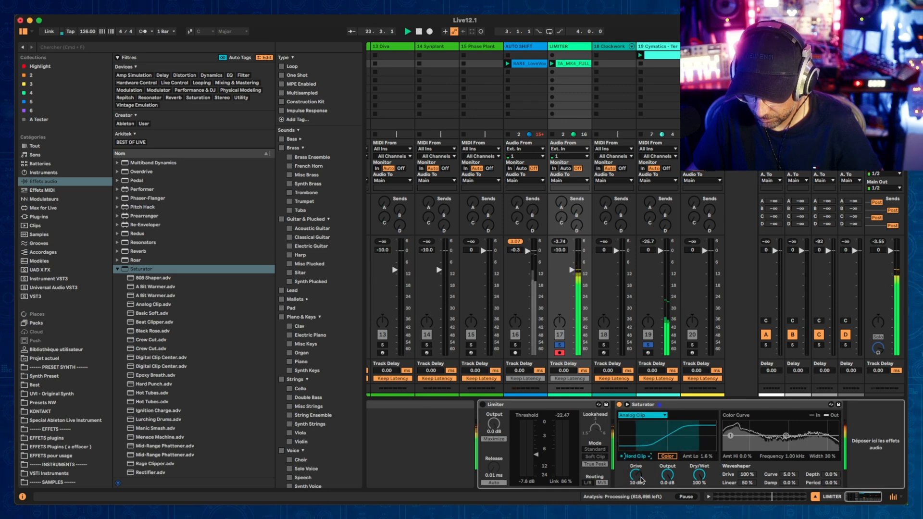
Change the Saturator's curve type to Bass Shaper and lower the drive to 8.0 dB, trying its Dry/Wet and Color controls
{"action": "left_click", "coordinate": [643, 415]}
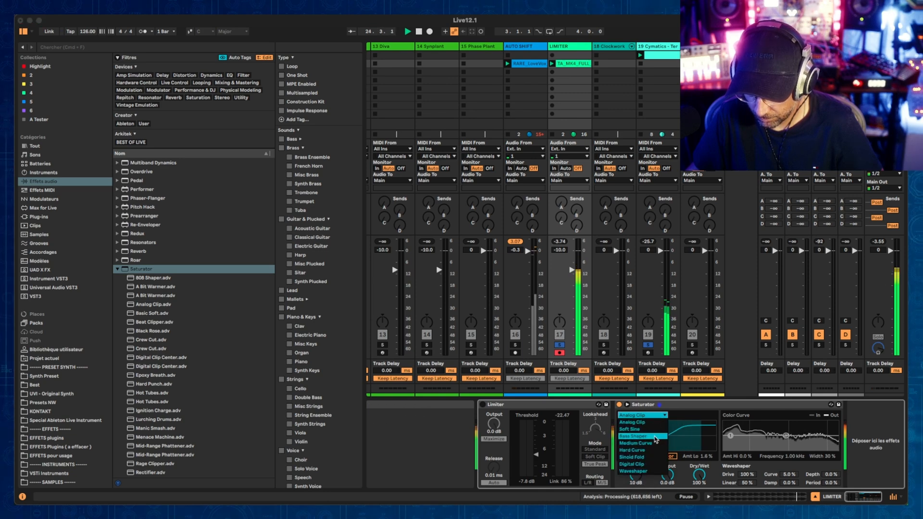
{"action": "left_click", "coordinate": [656, 437]}
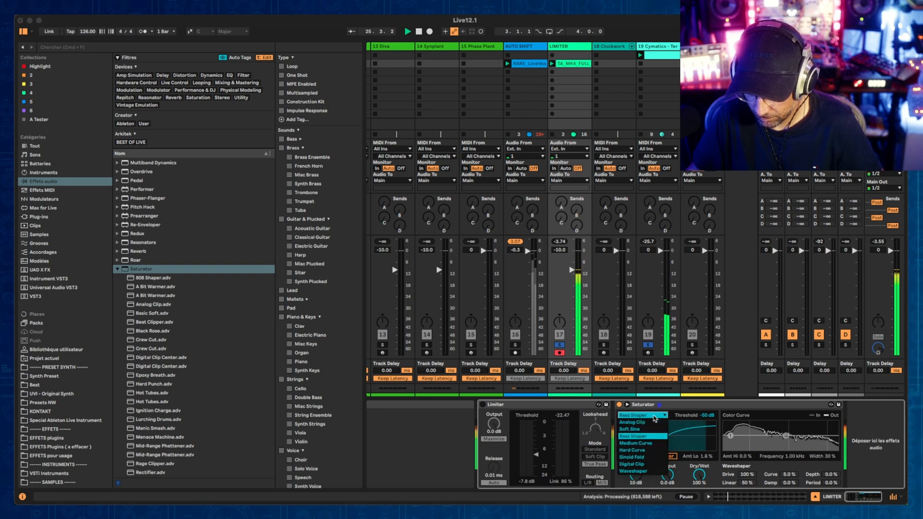
{"action": "left_click_drag", "start_coordinate": [643, 479], "coordinate": [642, 484]}
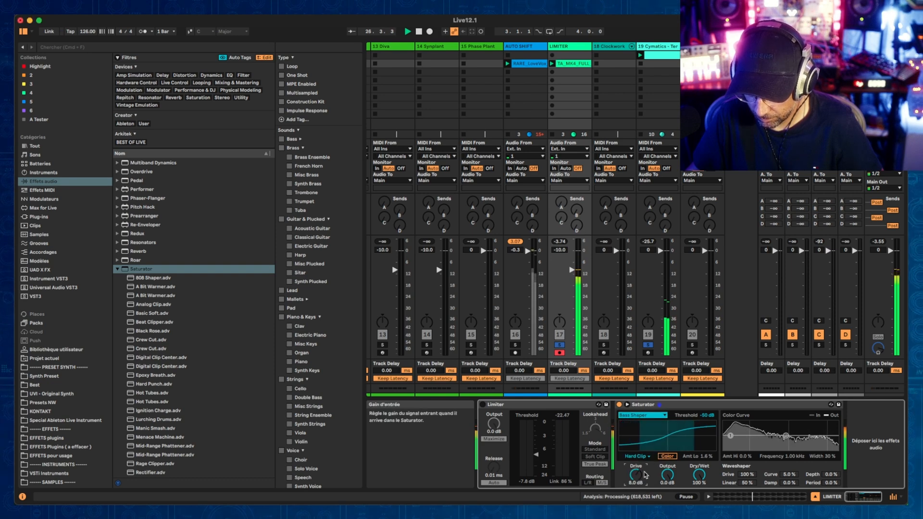
{"action": "left_click_drag", "start_coordinate": [699, 476], "coordinate": [699, 452]}
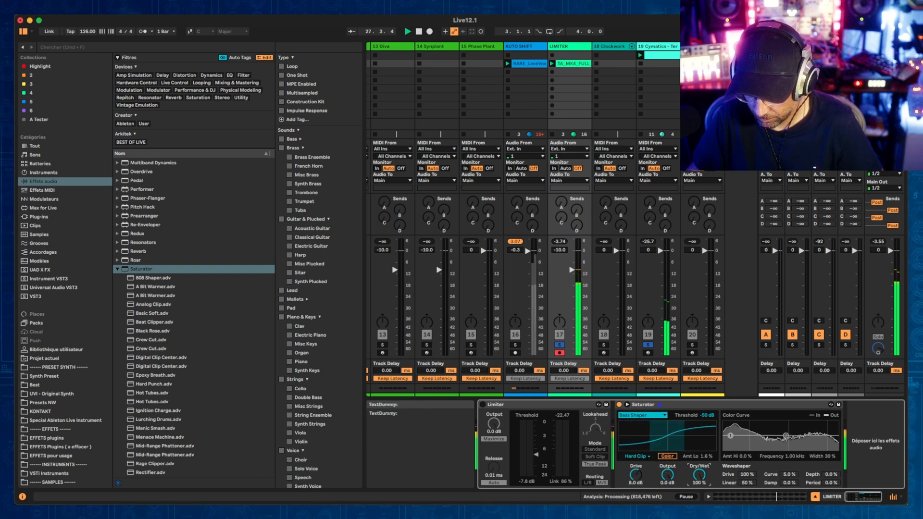
{"action": "left_click", "coordinate": [667, 456]}
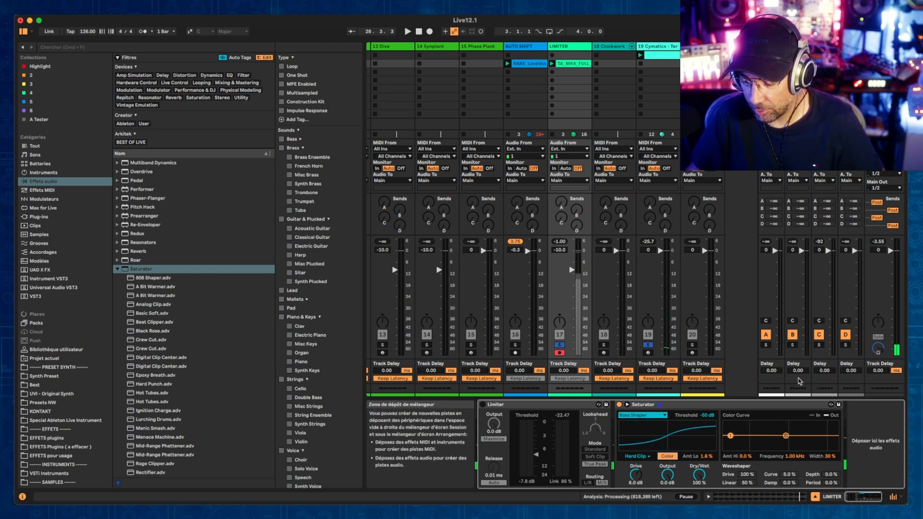
Shape the Saturator's color filters and Waveshaper curve during playback, setting the Waveshaper's depth to 100 % and period to 15 %
{"action": "left_click_drag", "start_coordinate": [730, 436], "coordinate": [730, 448]}
{"action": "key", "text": "space"}
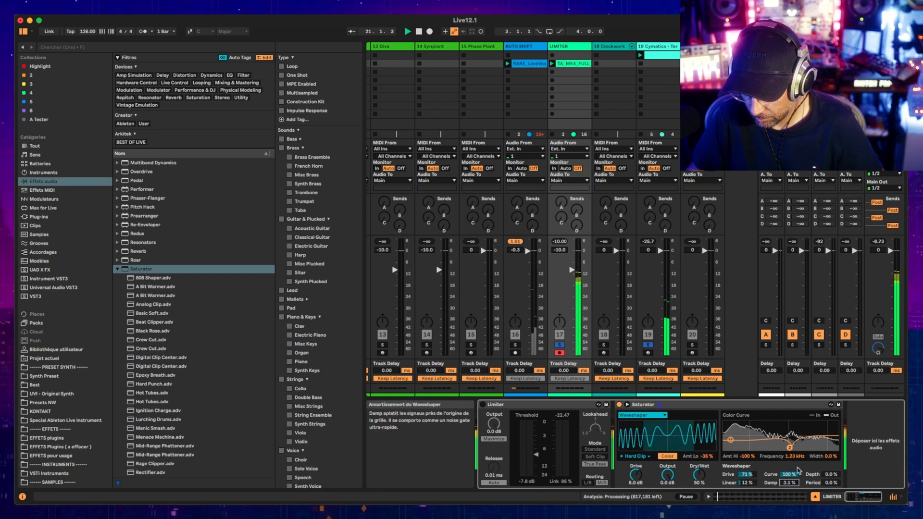
{"action": "left_click_drag", "start_coordinate": [831, 474], "coordinate": [831, 447]}
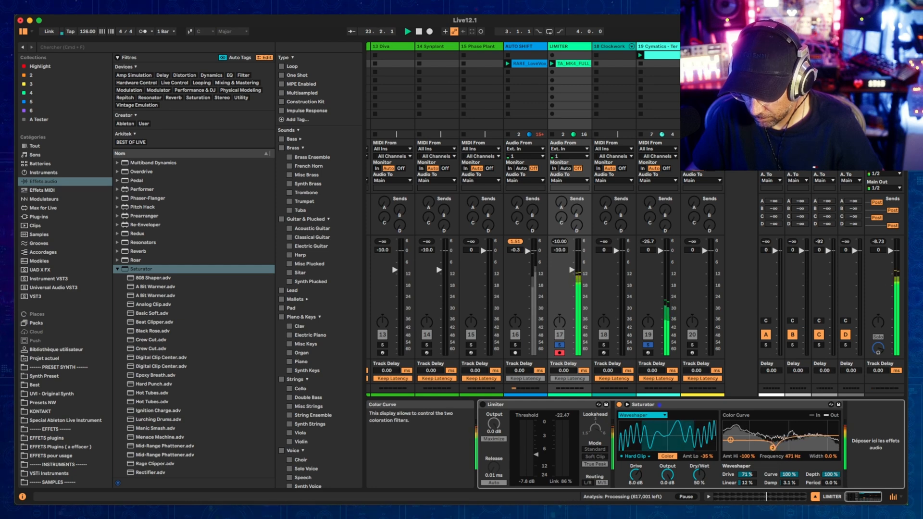
{"action": "left_click_drag", "start_coordinate": [817, 483], "coordinate": [831, 498]}
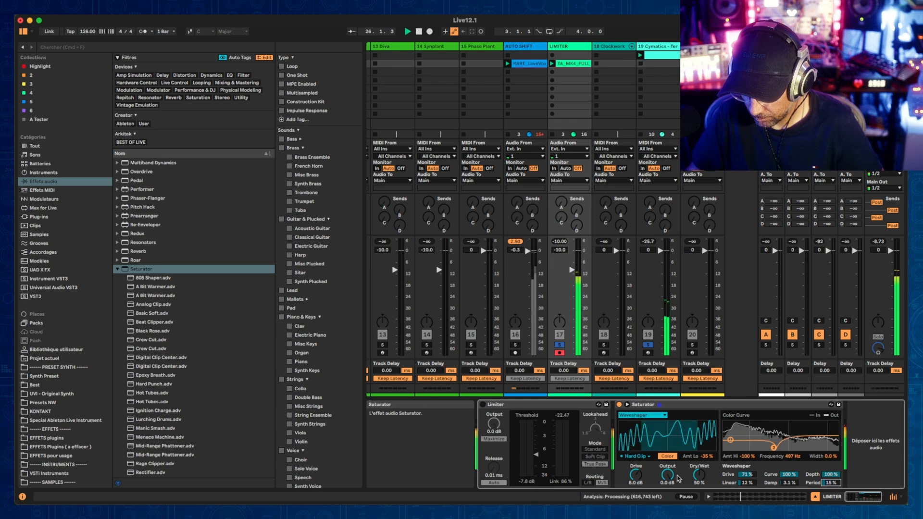
Compare the Waveshaper Saturator's clip modes during playback, from Soft Clip to No Clip
{"action": "left_click", "coordinate": [647, 458]}
{"action": "left_click", "coordinate": [644, 470]}
{"action": "left_click", "coordinate": [644, 456]}
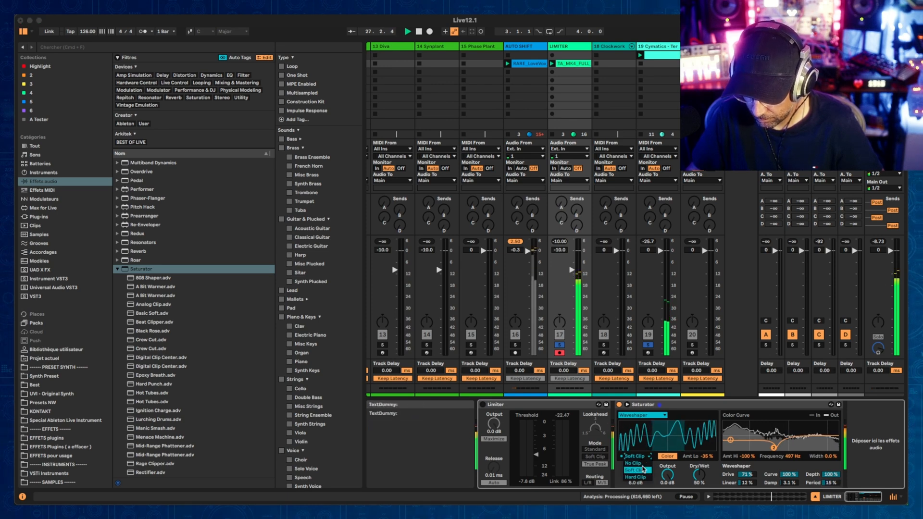
{"action": "left_click", "coordinate": [643, 468]}
{"action": "left_click", "coordinate": [635, 456]}
{"action": "left_click", "coordinate": [633, 463]}
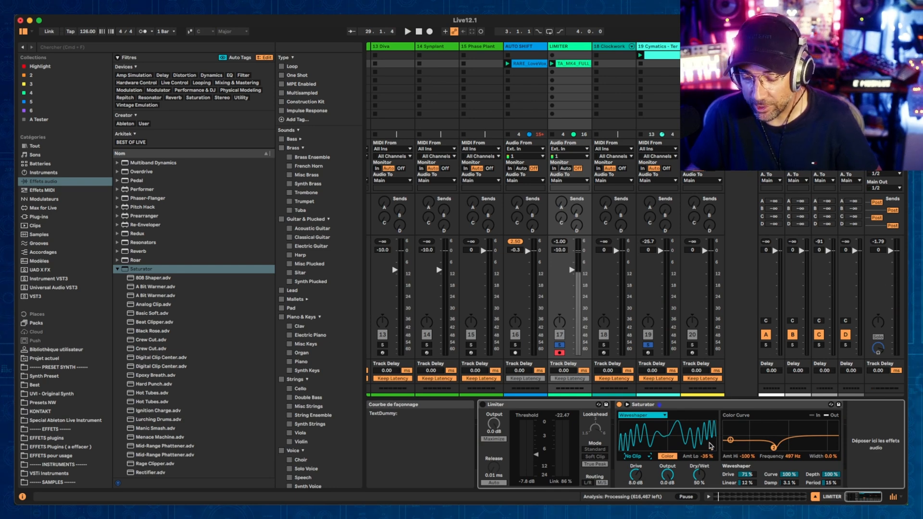
{"action": "left_click", "coordinate": [701, 408]}
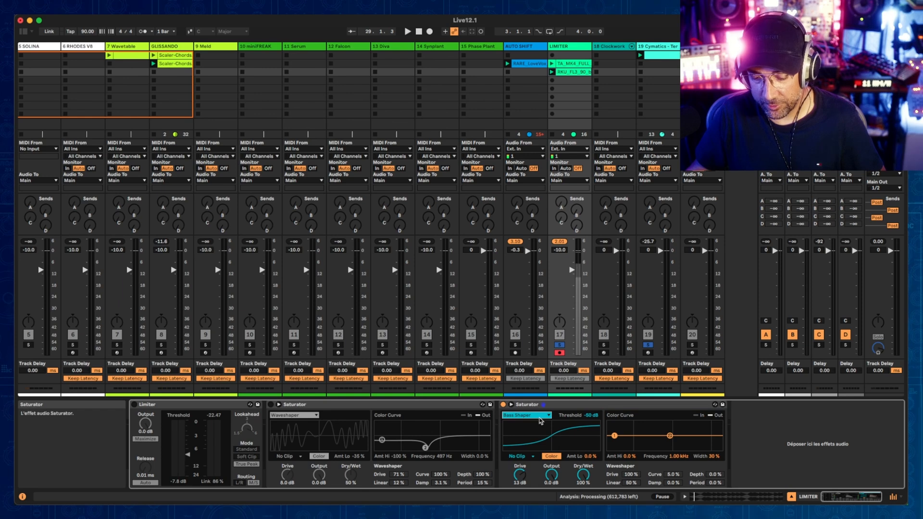
Keep the second Saturator on Bass Shaper and raise its threshold to -19 dB during playback
{"action": "left_click", "coordinate": [526, 416]}
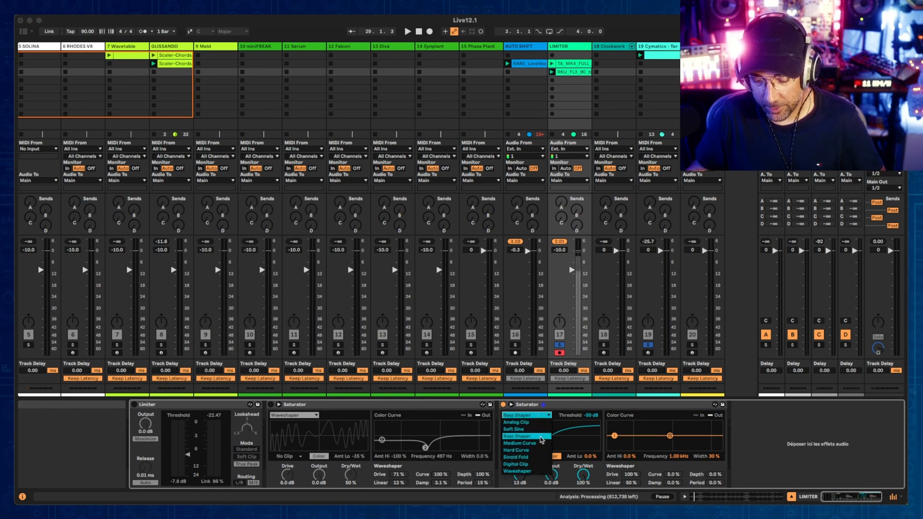
{"action": "left_click", "coordinate": [537, 422]}
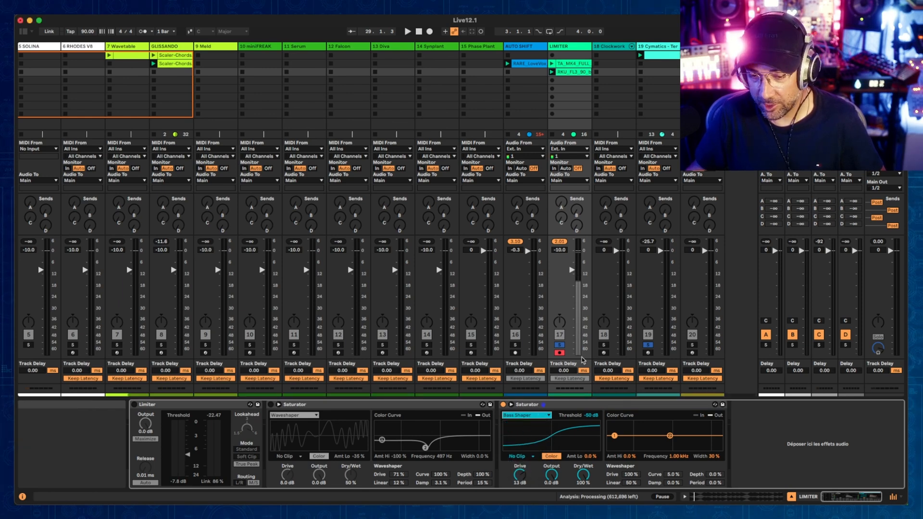
{"action": "left_click", "coordinate": [588, 406]}
{"action": "key", "text": "space"}
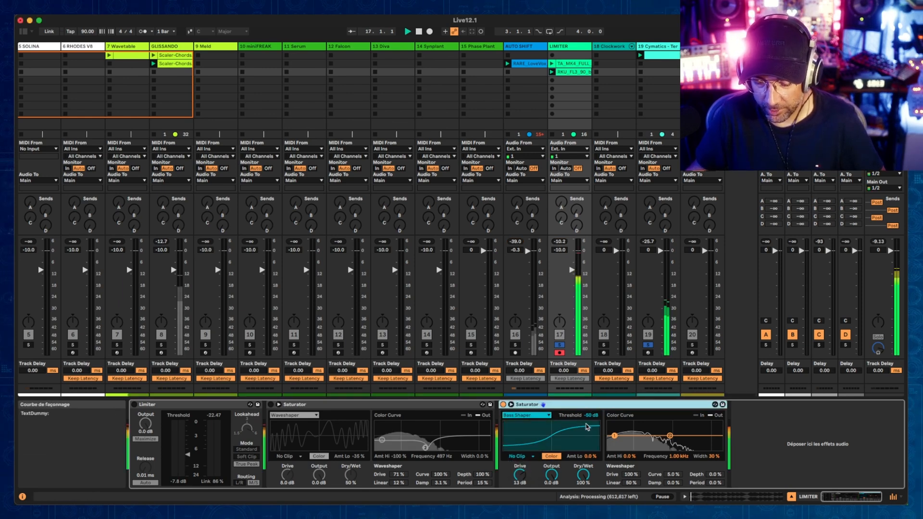
{"action": "left_click_drag", "start_coordinate": [585, 418], "coordinate": [586, 389]}
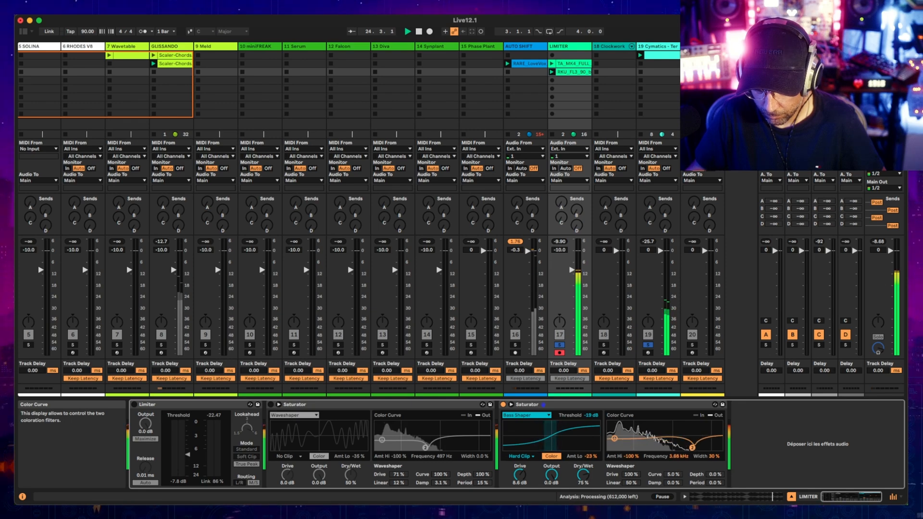
Adjust the Waveshaper Saturator's color frequency and low amount during playback, trying its output and Waveshaper controls
{"action": "left_click", "coordinate": [577, 409]}
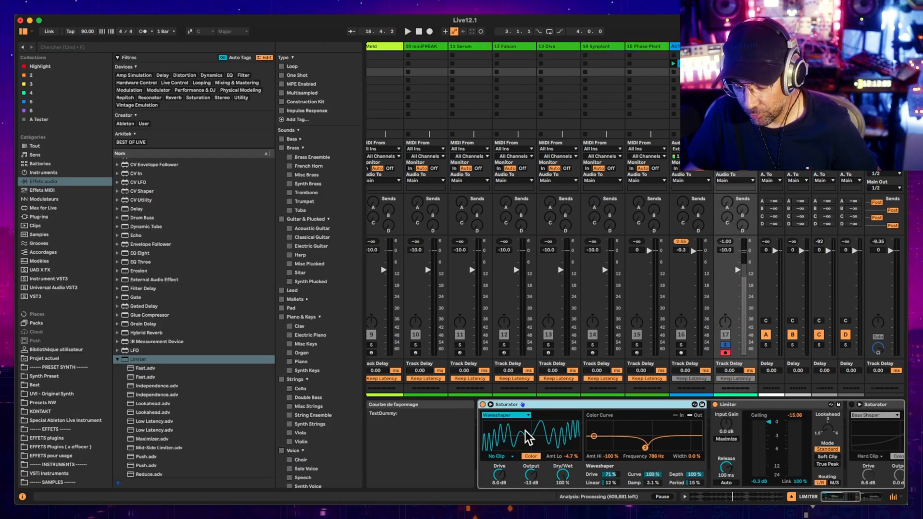
{"action": "key", "text": "space"}
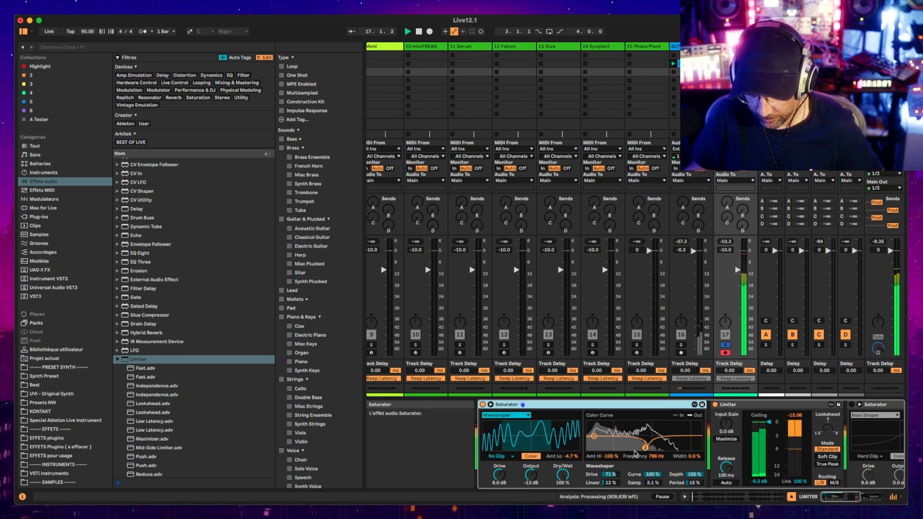
{"action": "left_click_drag", "start_coordinate": [661, 447], "coordinate": [634, 447]}
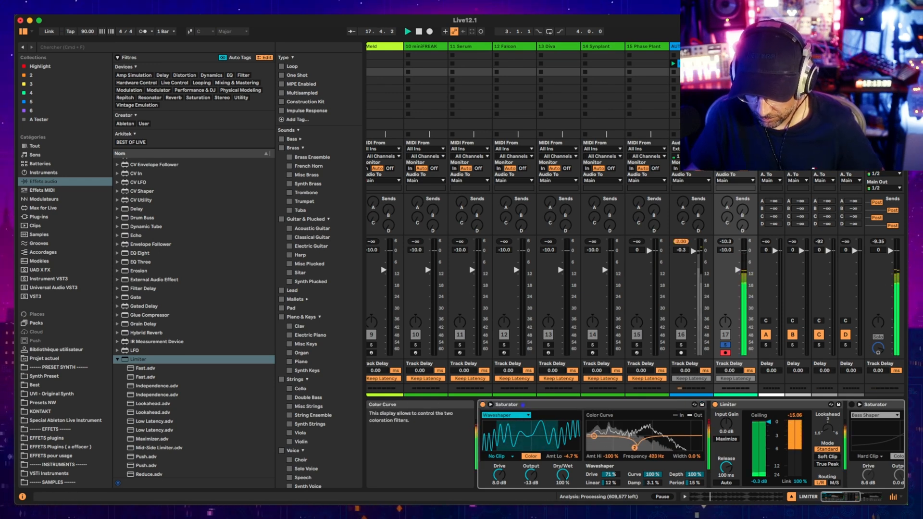
{"action": "left_click_drag", "start_coordinate": [571, 455], "coordinate": [571, 433]}
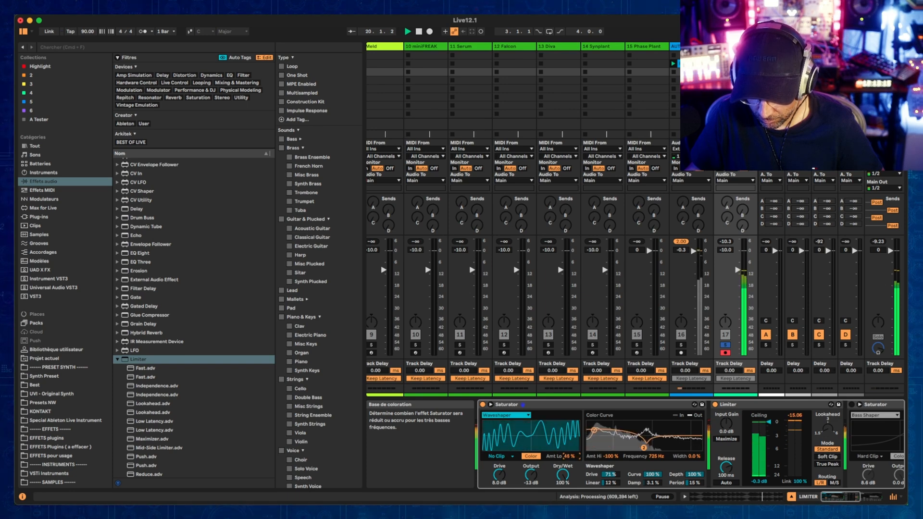
{"action": "left_click_drag", "start_coordinate": [530, 475], "coordinate": [499, 485]}
{"action": "left_click_drag", "start_coordinate": [608, 474], "coordinate": [608, 481]}
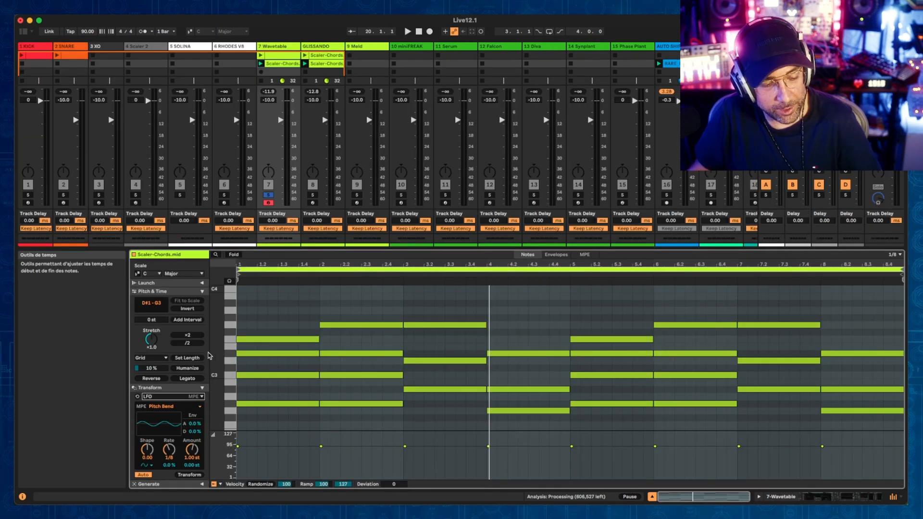
Apply the Chop transformation to the Wavetable chords during playback, with 7 parts and 62 % variation, and edit the part pattern
{"action": "left_click", "coordinate": [159, 397]}
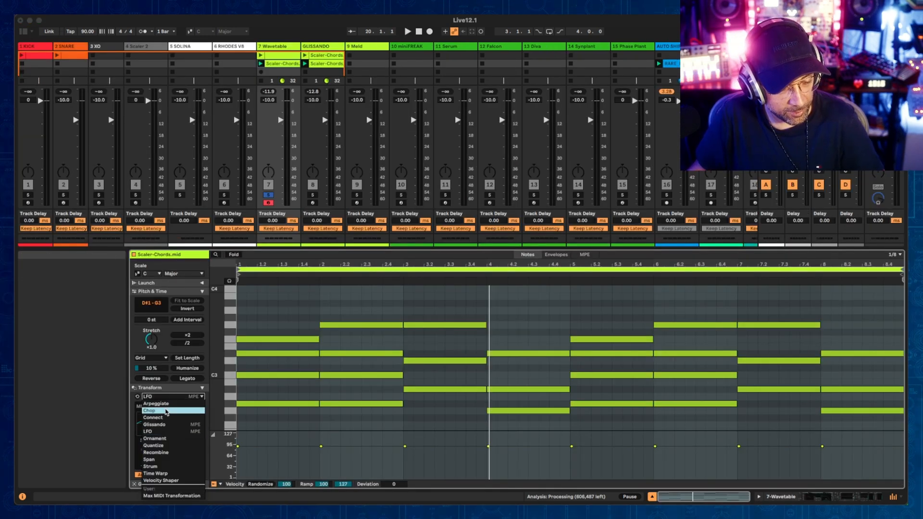
{"action": "left_click", "coordinate": [165, 410]}
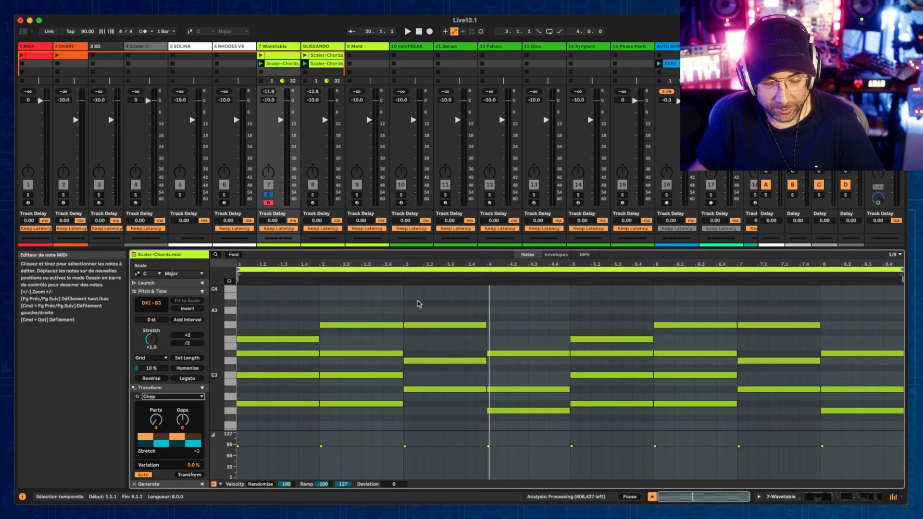
{"action": "key", "text": "space"}
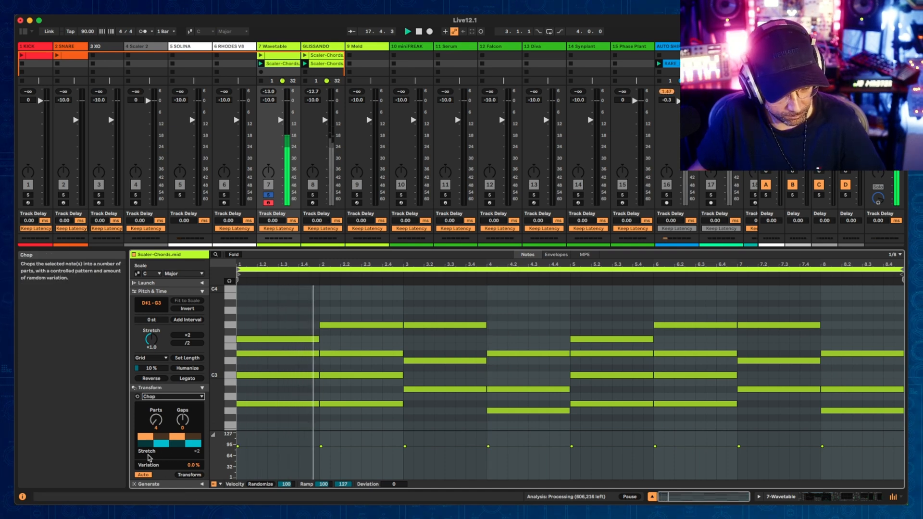
{"action": "left_click_drag", "start_coordinate": [195, 465], "coordinate": [195, 454]}
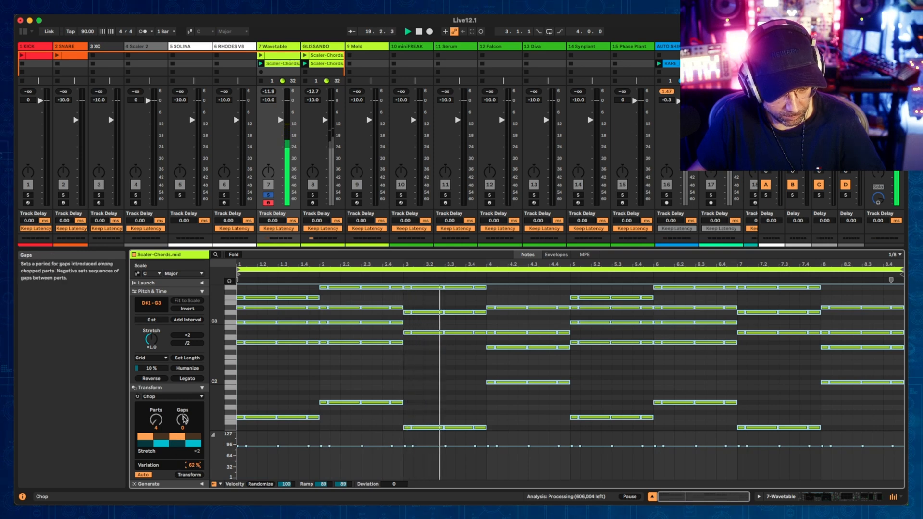
{"action": "left_click_drag", "start_coordinate": [183, 420], "coordinate": [156, 413]}
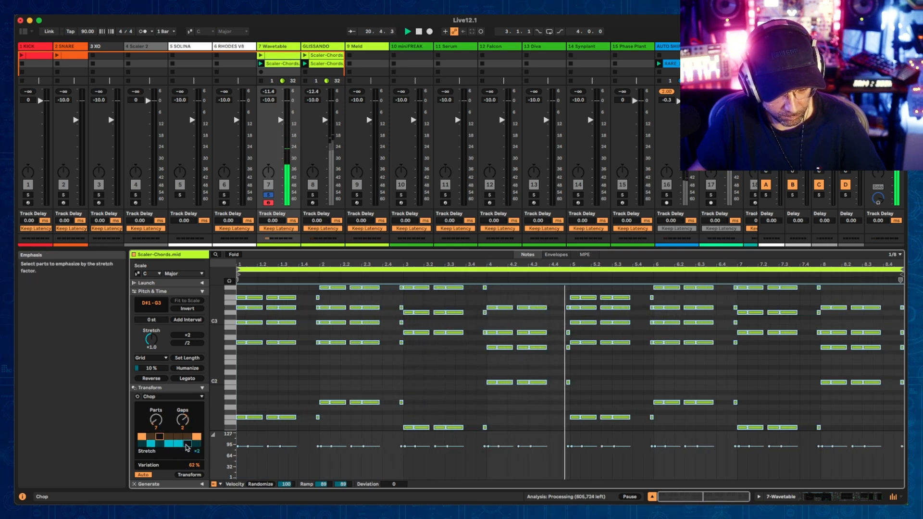
{"action": "left_click", "coordinate": [186, 445]}
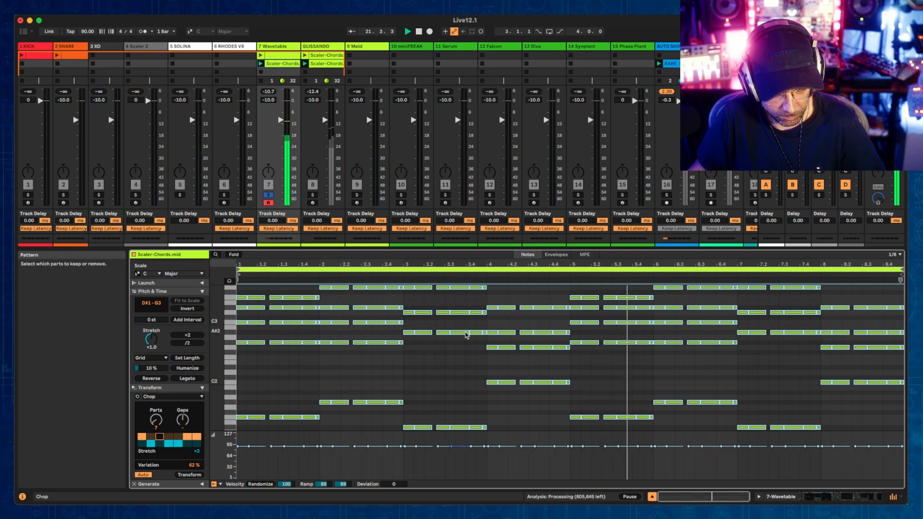
Chop only the bar 3 chord notes again with the gaps set to 2, and inspect them up close
{"action": "left_click", "coordinate": [456, 336]}
{"action": "left_click_drag", "start_coordinate": [406, 287], "coordinate": [486, 406]}
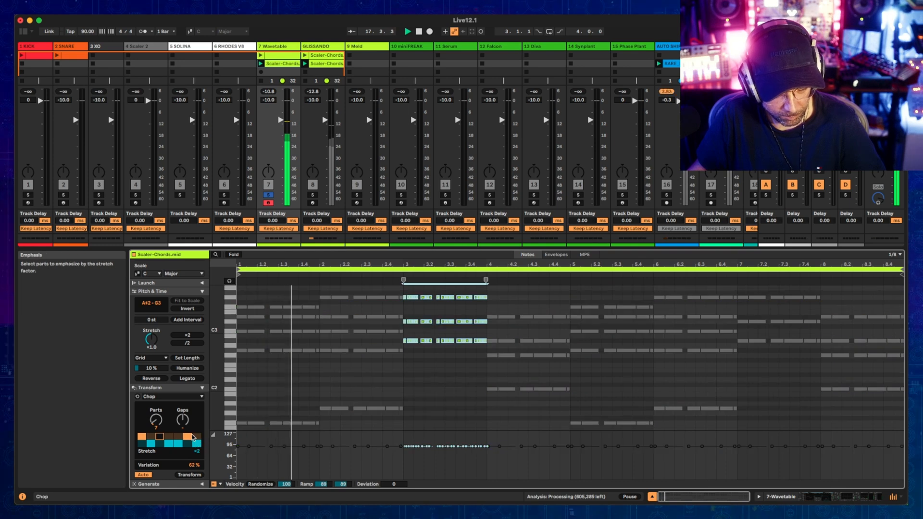
{"action": "left_click_drag", "start_coordinate": [182, 420], "coordinate": [182, 421]}
{"action": "key", "text": "z"}
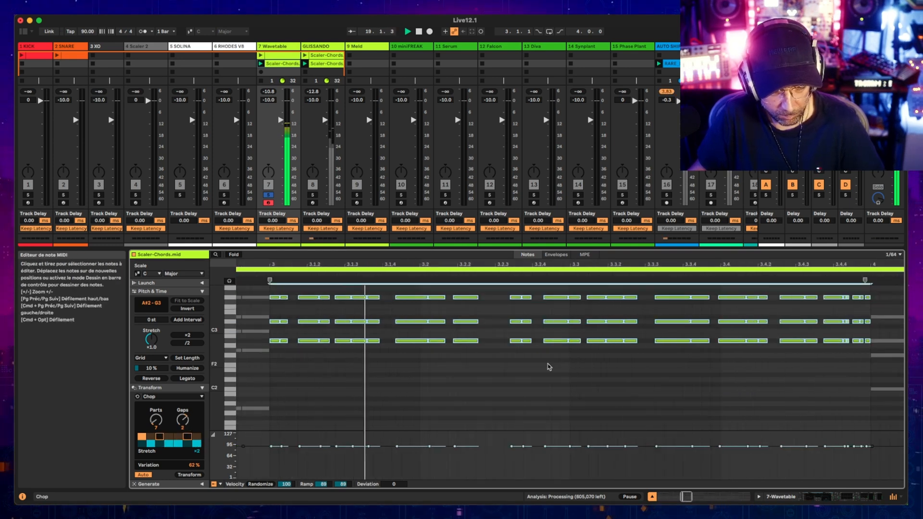
{"action": "key", "text": "x"}
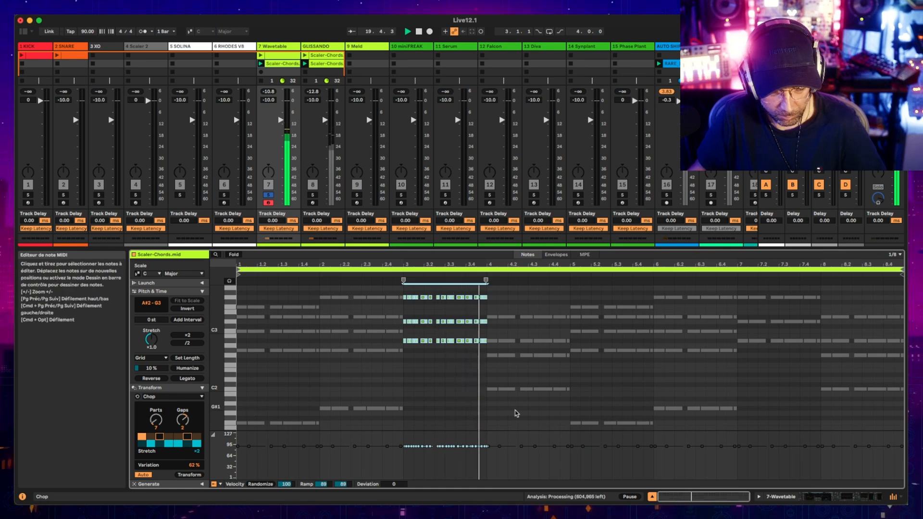
Chop all the clip's notes again with gaps at -4 and variation at 100 %, editing the part pattern
{"action": "left_click", "coordinate": [289, 388]}
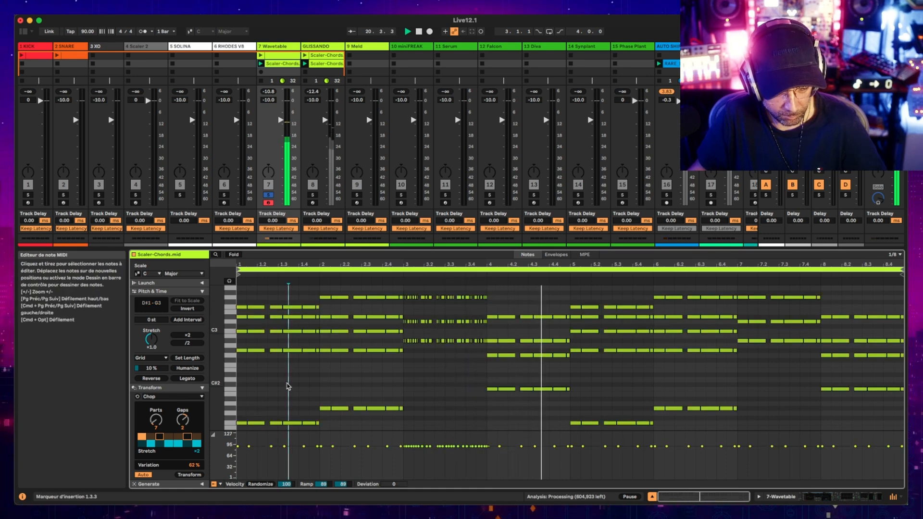
{"action": "key", "text": "super+a"}
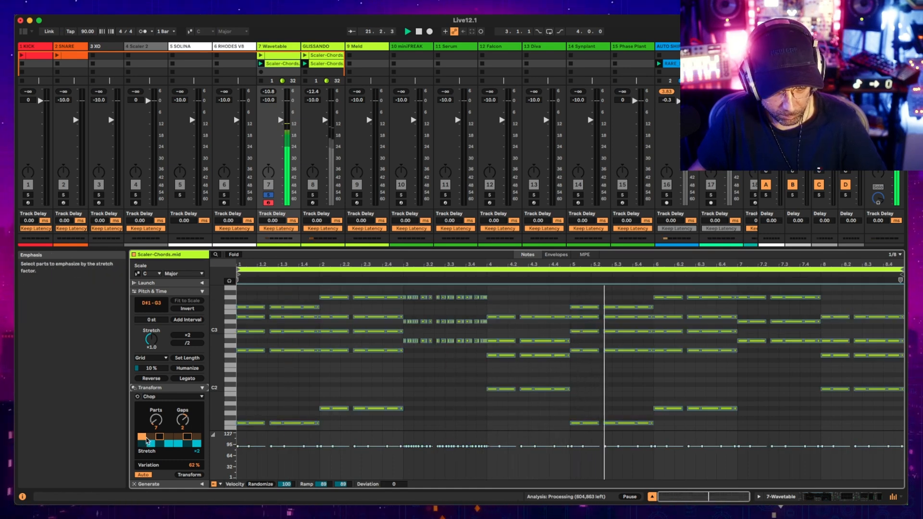
{"action": "left_click_drag", "start_coordinate": [155, 420], "coordinate": [189, 440]}
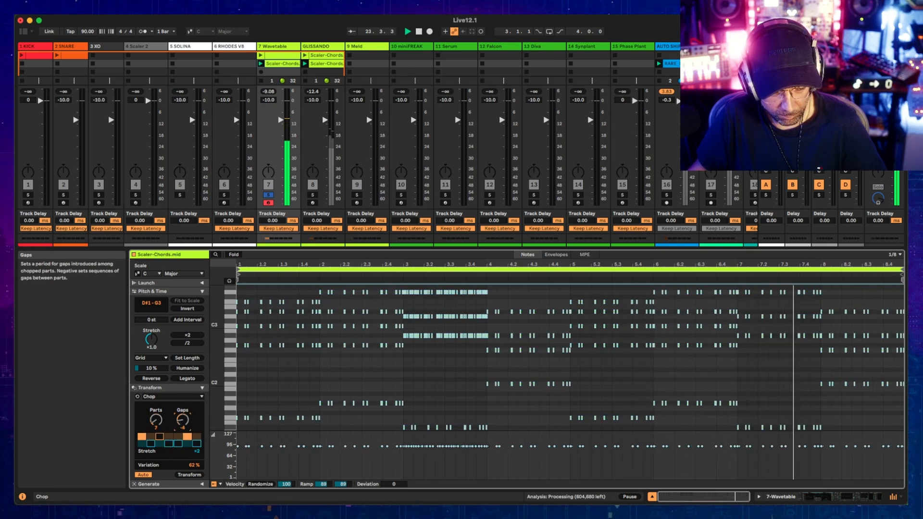
{"action": "left_click", "coordinate": [188, 441]}
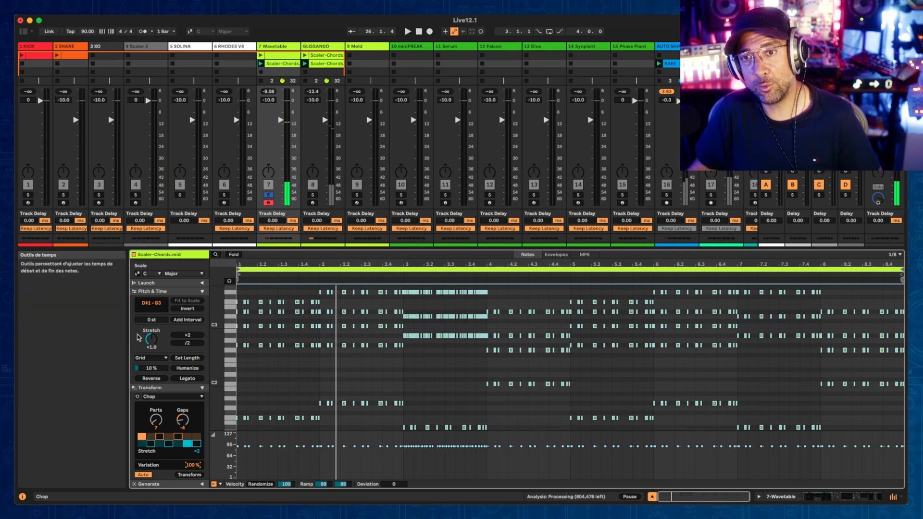
Apply the Glissando transformation to the GLISSANDO track's chords during playback, with start at 0.0 % and curve at -0.22
{"action": "scroll", "coordinate": [296, 362], "scroll_direction": "up", "scroll_amount": 5}
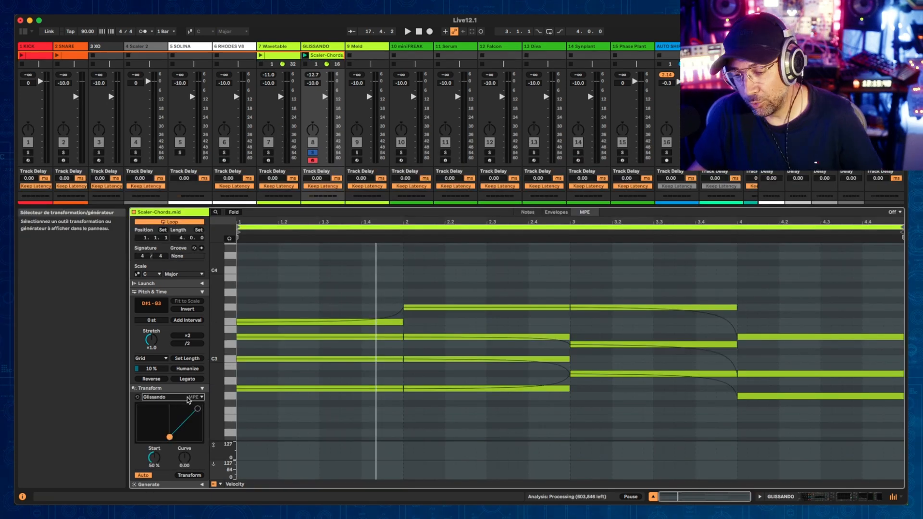
{"action": "left_click", "coordinate": [188, 398]}
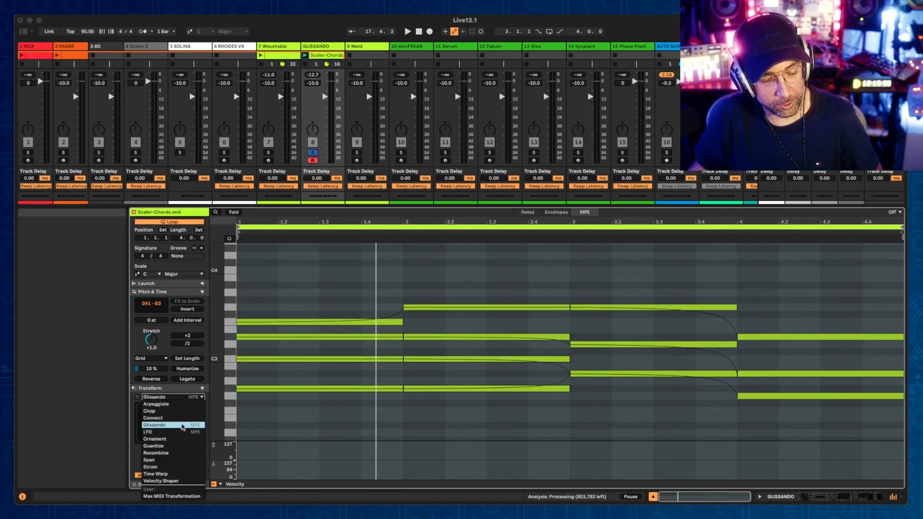
{"action": "left_click", "coordinate": [172, 425]}
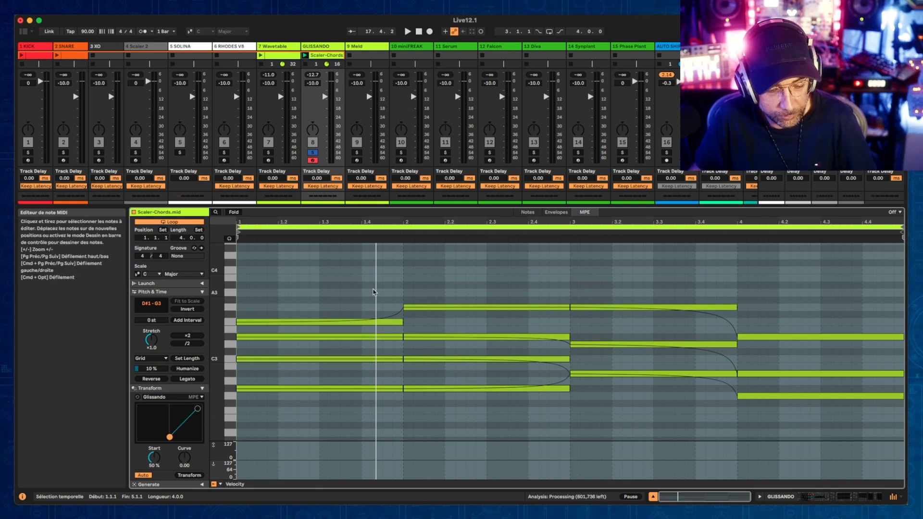
{"action": "key", "text": "space"}
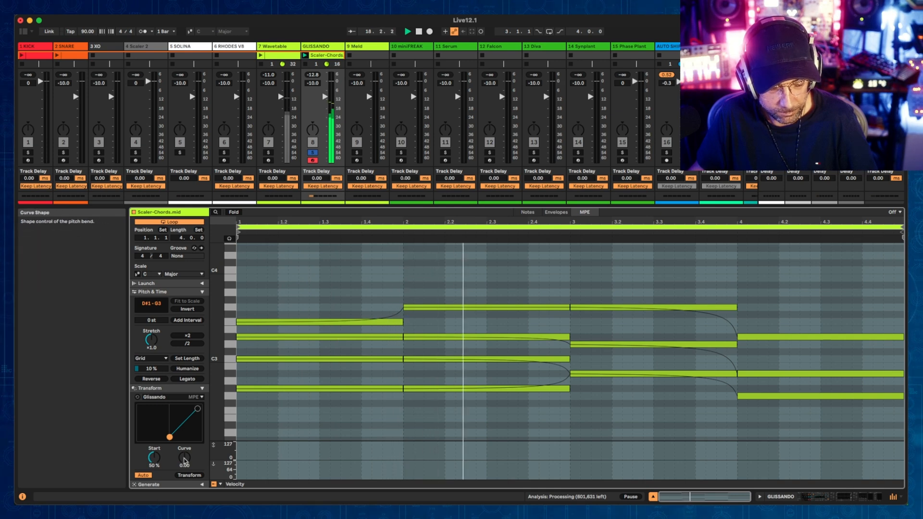
{"action": "left_click_drag", "start_coordinate": [184, 460], "coordinate": [184, 461]}
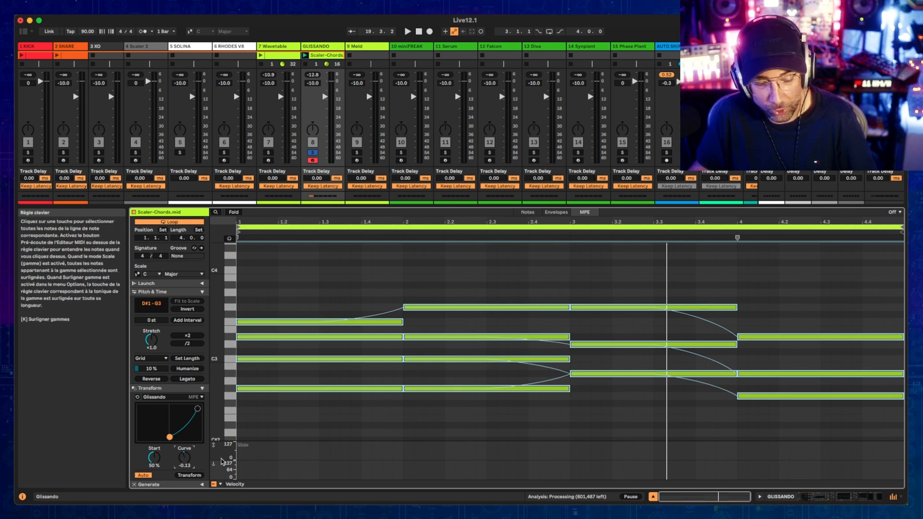
{"action": "mouse_move", "coordinate": [184, 463]}
{"action": "left_mouse_down"}
{"action": "mouse_move", "coordinate": [123, 436]}
{"action": "mouse_move", "coordinate": [154, 423]}
{"action": "mouse_move", "coordinate": [141, 436]}
{"action": "mouse_move", "coordinate": [168, 433]}
{"action": "mouse_move", "coordinate": [168, 423]}
{"action": "mouse_move", "coordinate": [187, 460]}
{"action": "left_mouse_up"}
Compare glissando curve shapes during playback, and set the start to 11 % and the curve to -0.35
{"action": "key", "text": "space"}
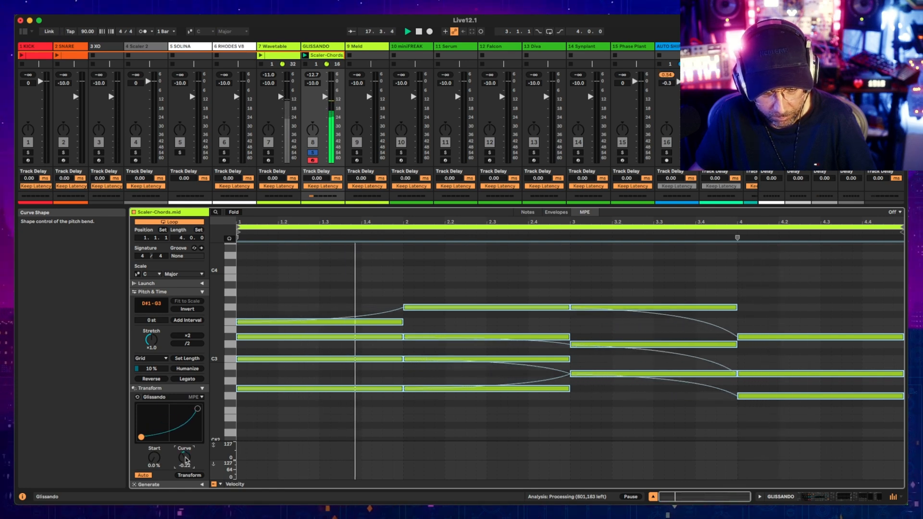
{"action": "left_click_drag", "start_coordinate": [186, 458], "coordinate": [185, 459]}
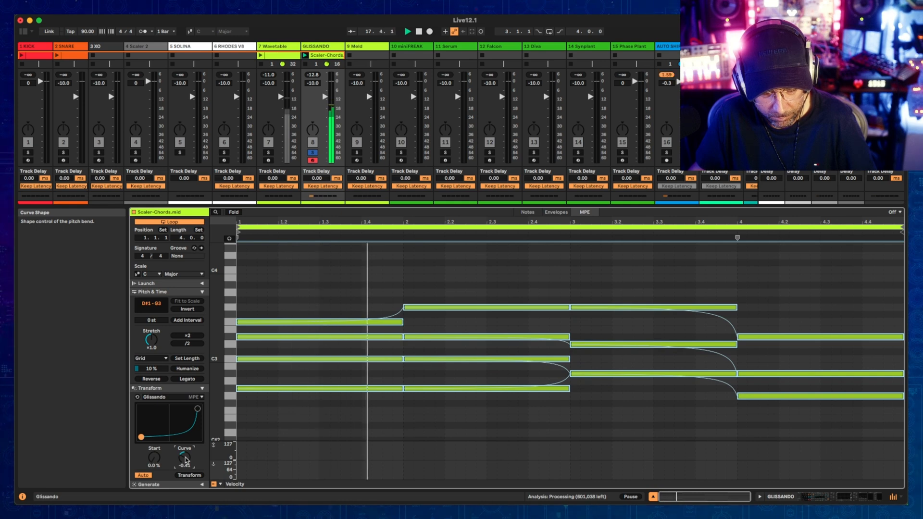
{"action": "left_click_drag", "start_coordinate": [186, 459], "coordinate": [185, 460]}
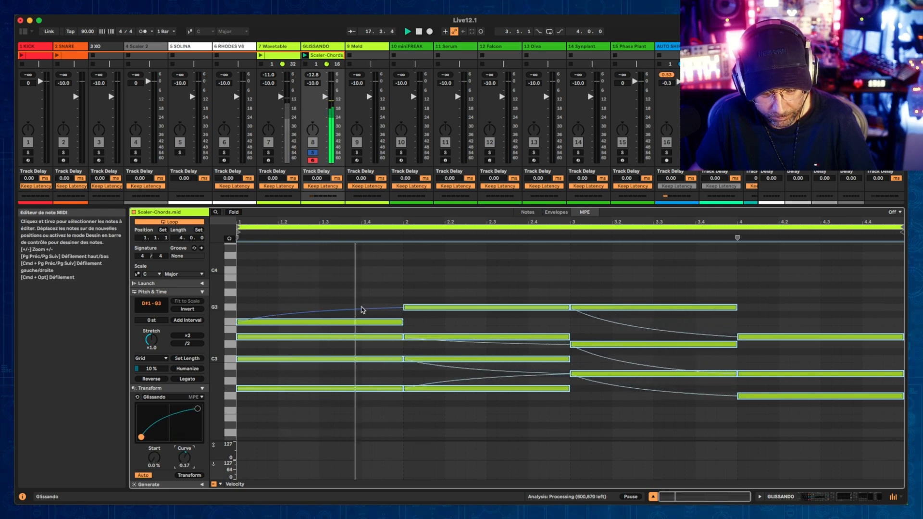
{"action": "left_click_drag", "start_coordinate": [154, 457], "coordinate": [184, 468]}
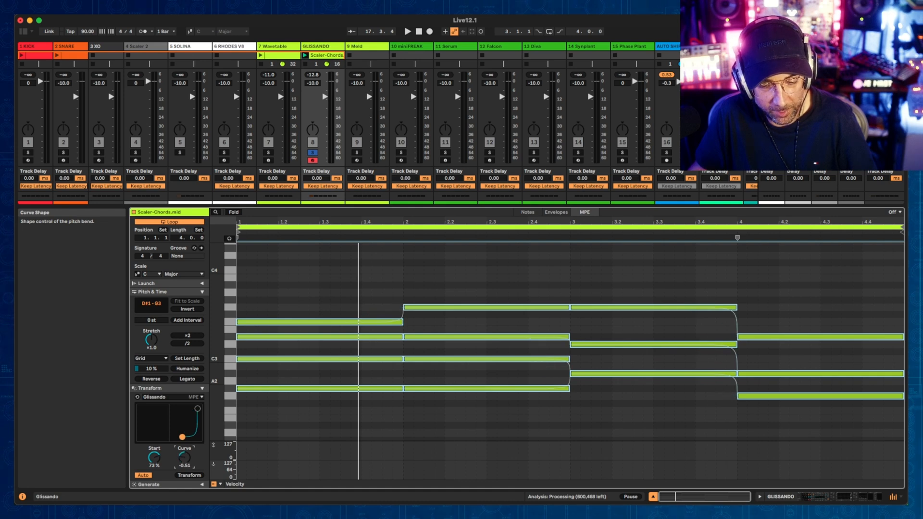
{"action": "left_click_drag", "start_coordinate": [154, 458], "coordinate": [154, 483]}
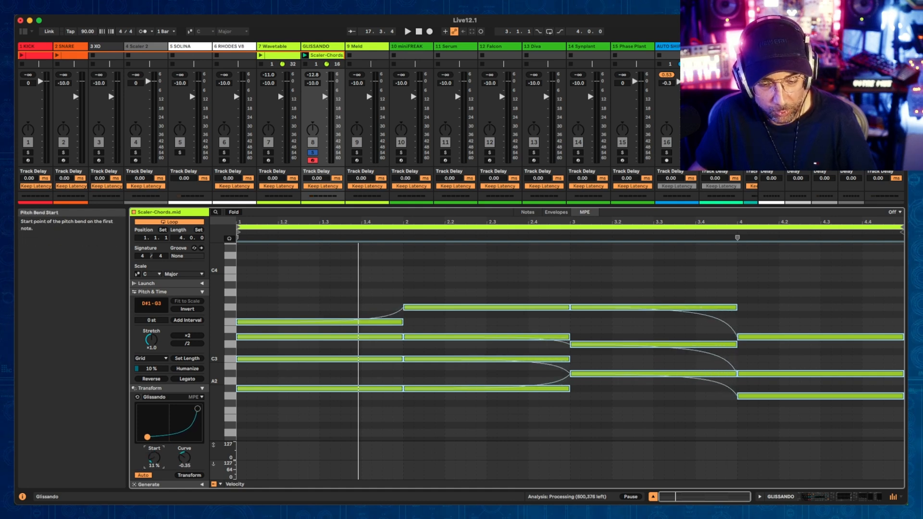
{"action": "double_click", "coordinate": [447, 270]}
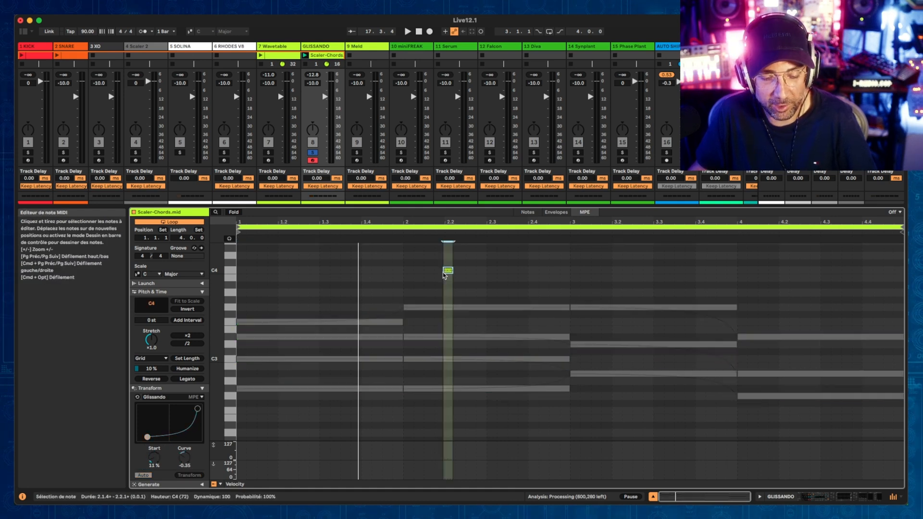
{"action": "left_click_drag", "start_coordinate": [452, 270], "coordinate": [549, 270]}
{"action": "key", "text": "Delete"}
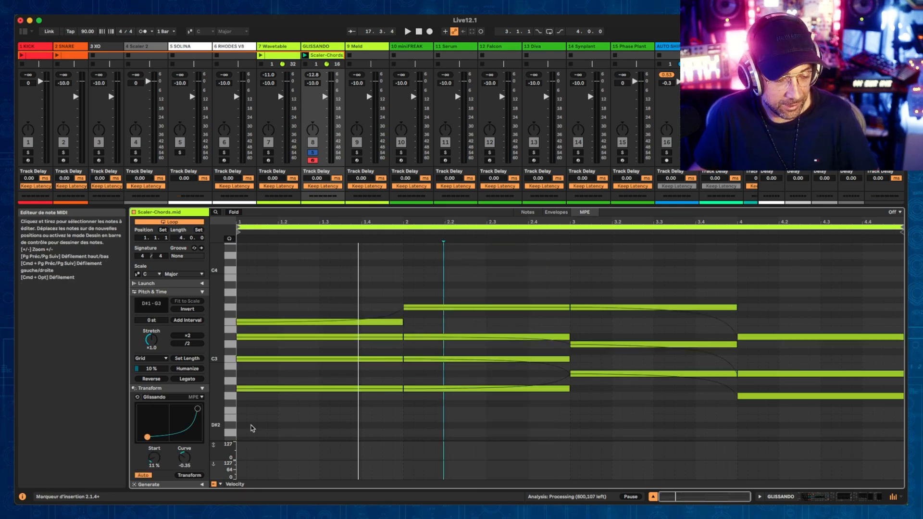
Apply a pitch bend LFO transformation to the bar 2 chord with a 1/4 rate and 2.00 st amount, and play it
{"action": "left_click", "coordinate": [177, 398]}
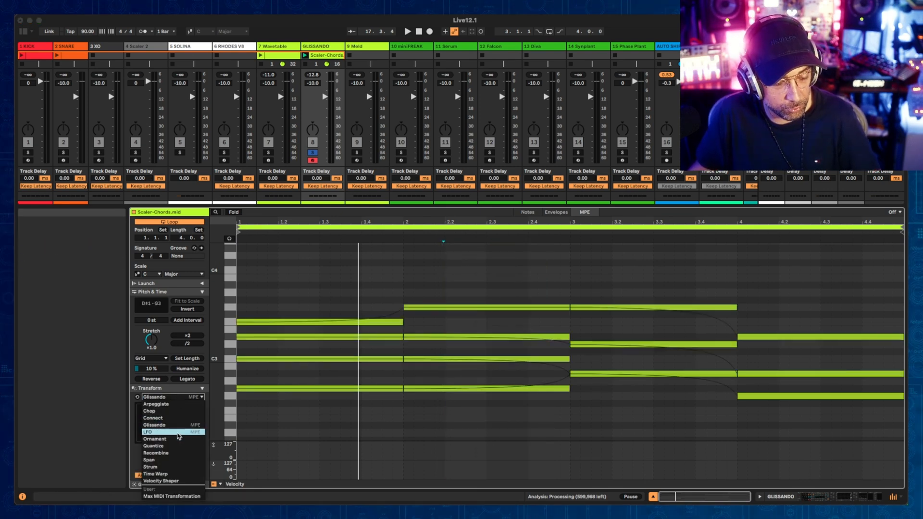
{"action": "left_click", "coordinate": [179, 432]}
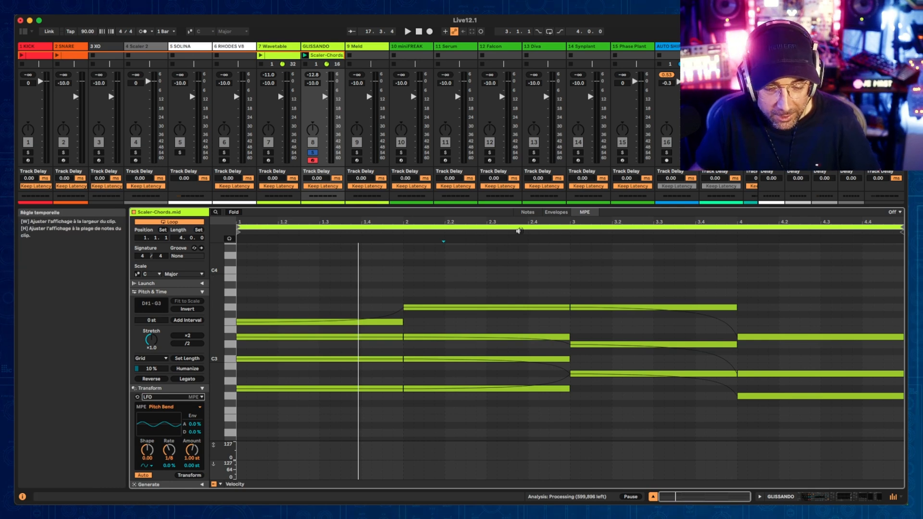
{"action": "left_click", "coordinate": [416, 288]}
{"action": "left_click_drag", "start_coordinate": [416, 279], "coordinate": [557, 438]}
{"action": "left_click_drag", "start_coordinate": [147, 456], "coordinate": [193, 455]}
{"action": "key", "text": "space"}
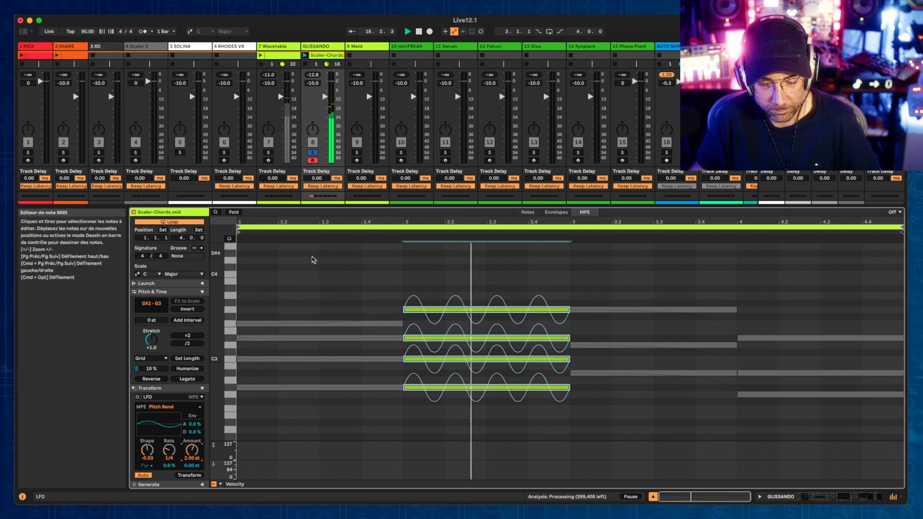
Apply the pitch bend LFO to the bar 1 chord with shape 0.17, amount 5.00 st and envelope attack 100 %
{"action": "left_click", "coordinate": [249, 297]}
{"action": "left_click_drag", "start_coordinate": [249, 297], "coordinate": [326, 383]}
{"action": "left_click_drag", "start_coordinate": [147, 450], "coordinate": [147, 445]}
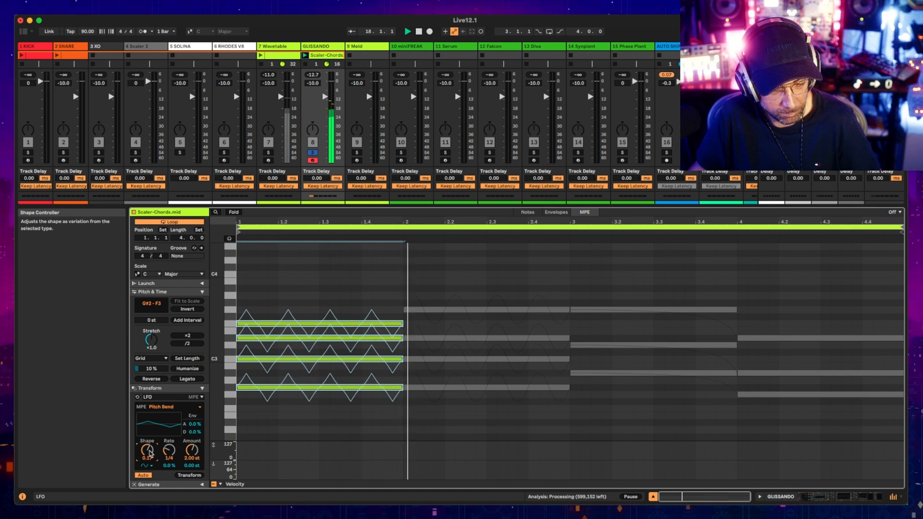
{"action": "left_click_drag", "start_coordinate": [192, 450], "coordinate": [195, 406]}
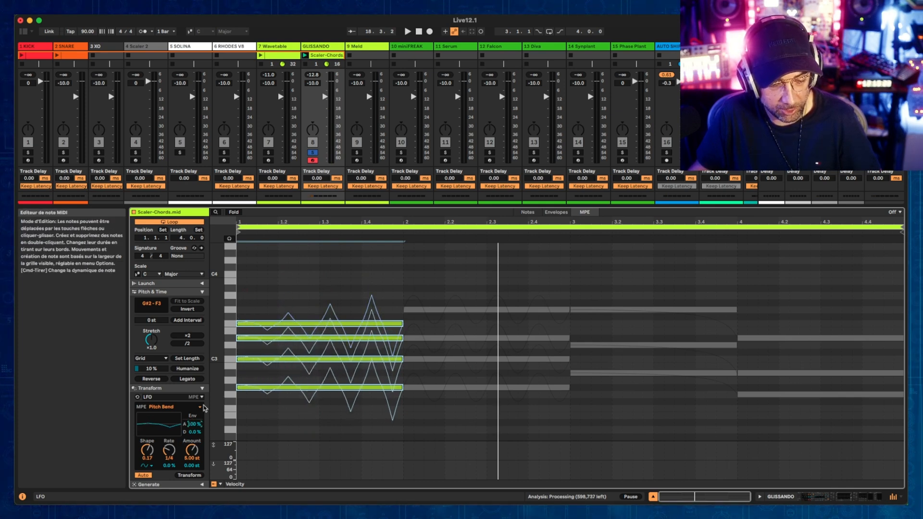
Play the bar 1 chord to hear the pitch bend LFO with its envelope attack at 100 %
{"action": "mouse_move", "coordinate": [188, 431]}
{"action": "left_mouse_down"}
{"action": "mouse_move", "coordinate": [188, 413]}
{"action": "mouse_move", "coordinate": [188, 424]}
{"action": "left_mouse_up"}
{"action": "key", "text": "space"}
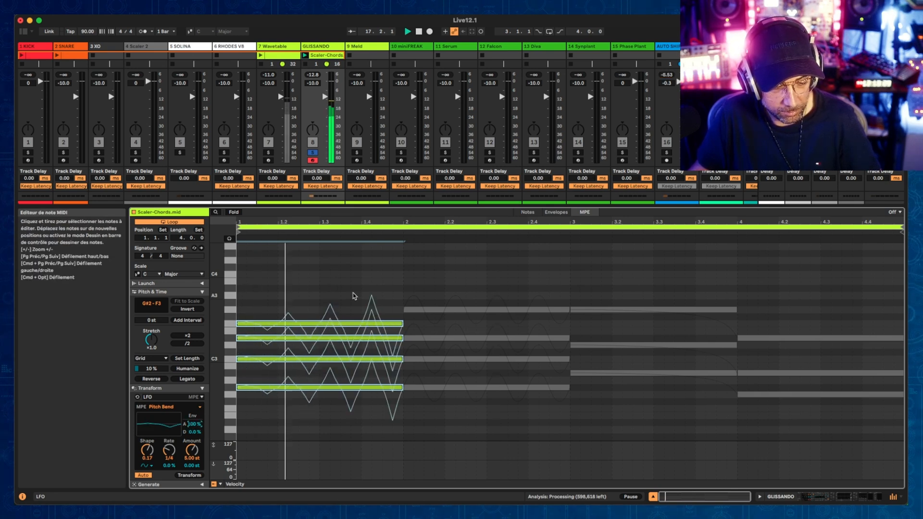
{"action": "key", "text": "space"}
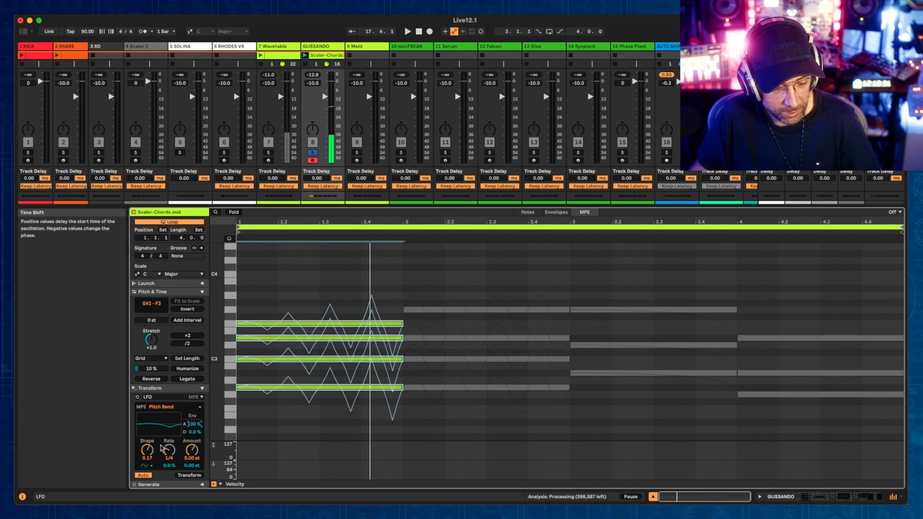
Try the square, triangle and random LFO waveforms on the bar 1 chord's pitch bend, and play the random version
{"action": "left_click", "coordinate": [146, 465]}
{"action": "left_click", "coordinate": [148, 480]}
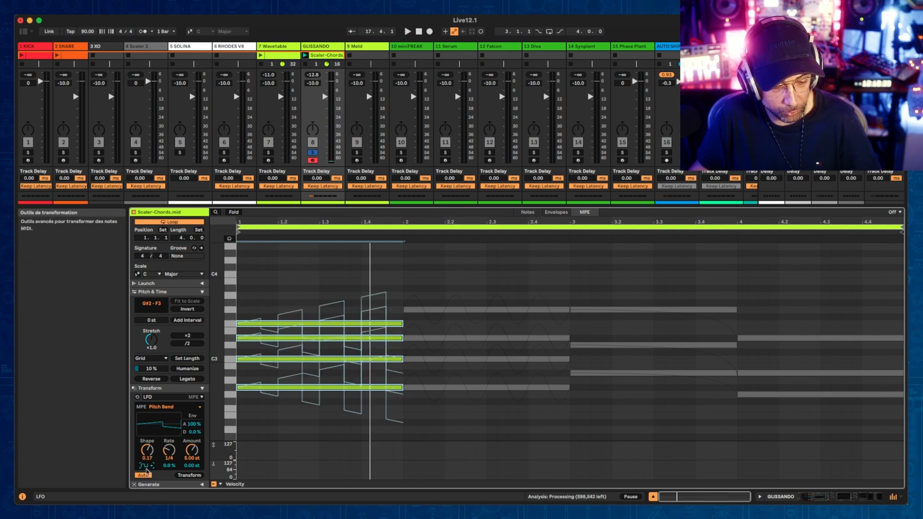
{"action": "left_click", "coordinate": [147, 465]}
{"action": "left_click", "coordinate": [149, 486]}
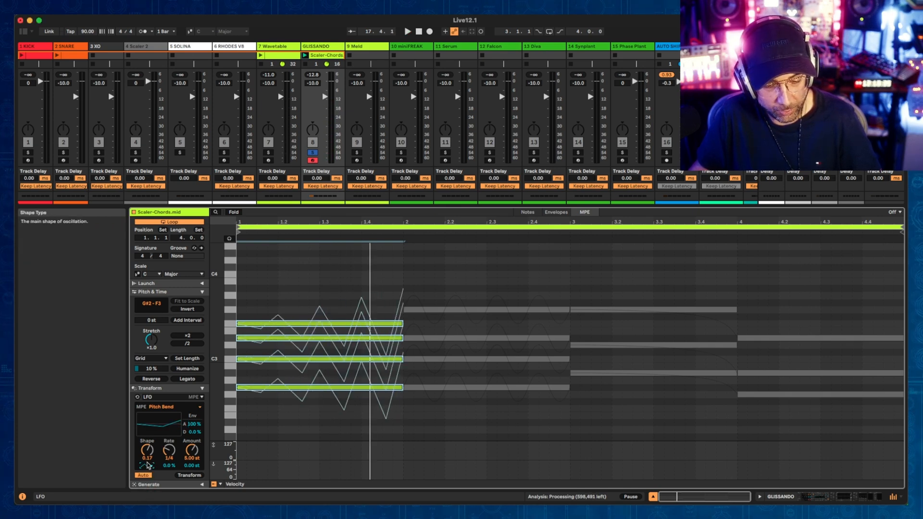
{"action": "left_click", "coordinate": [147, 465]}
{"action": "left_click", "coordinate": [149, 496]}
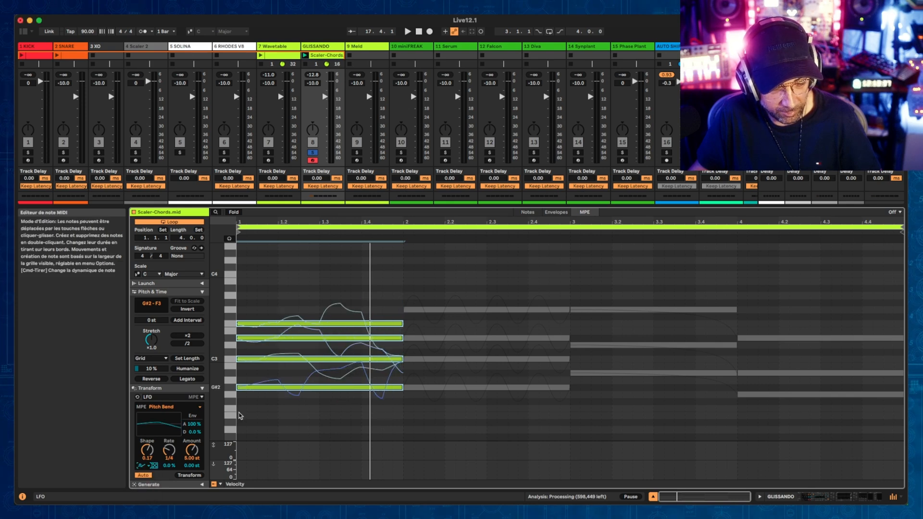
{"action": "key", "text": "space"}
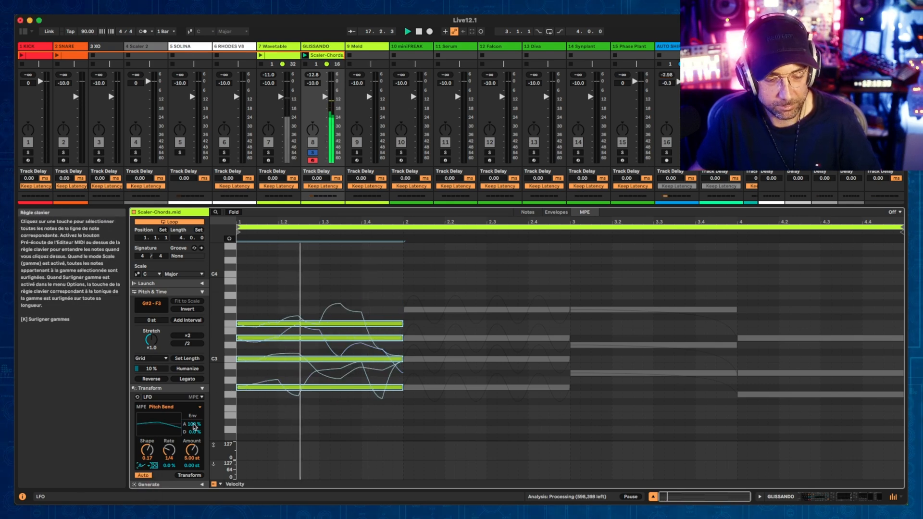
Set the bar 1 chord's LFO to a sine waveform with shape 0.08, rate 1/32 and amount 8.00 st, and play it
{"action": "left_click", "coordinate": [141, 466]}
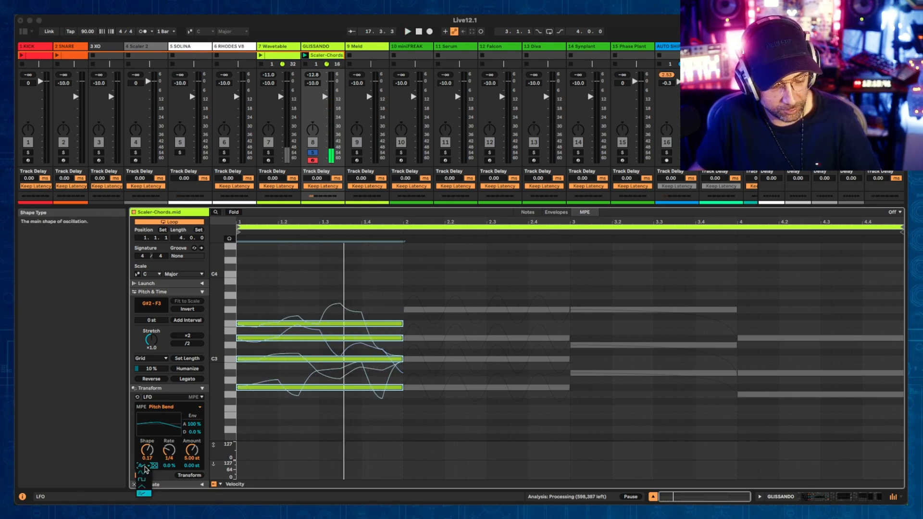
{"action": "left_click", "coordinate": [144, 480]}
{"action": "left_click_drag", "start_coordinate": [147, 450], "coordinate": [147, 469]}
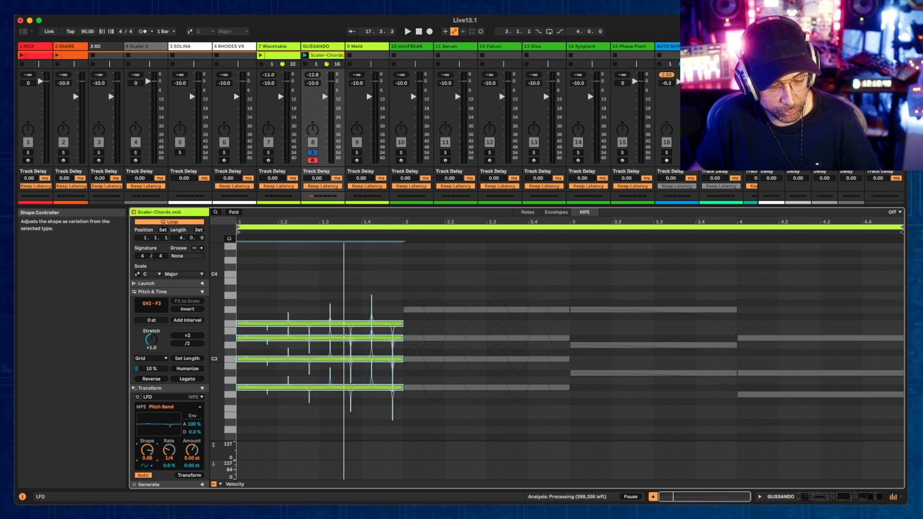
{"action": "scroll", "coordinate": [361, 284], "scroll_direction": "up", "scroll_amount": 5}
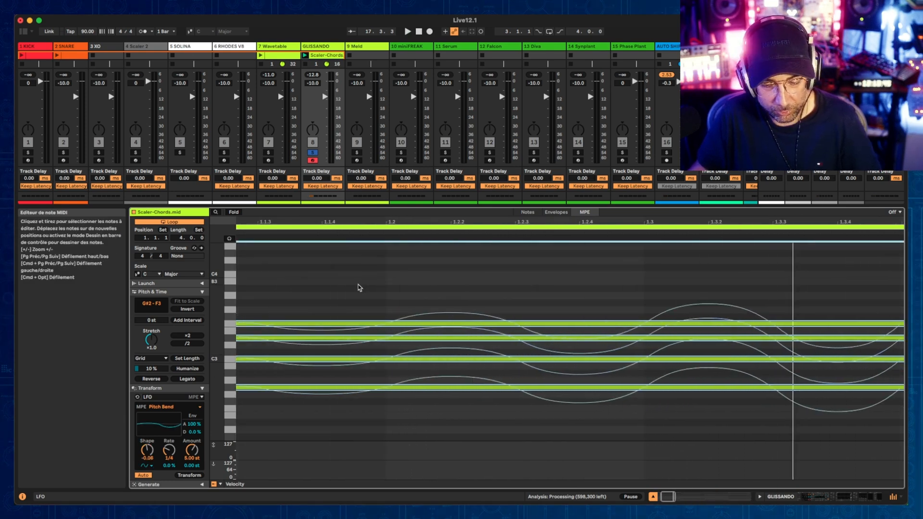
{"action": "scroll", "coordinate": [358, 289], "scroll_direction": "down", "scroll_amount": 5}
{"action": "left_click_drag", "start_coordinate": [151, 452], "coordinate": [171, 456]}
{"action": "key", "text": "space"}
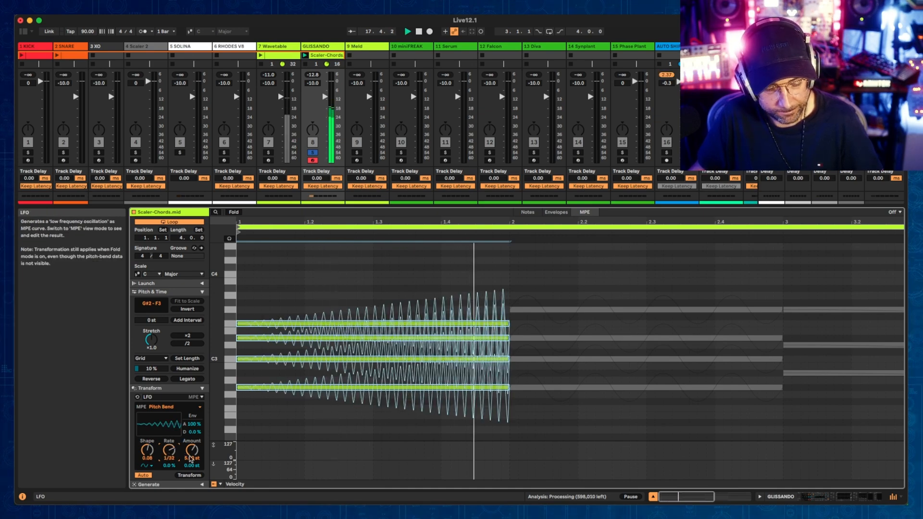
{"action": "mouse_move", "coordinate": [192, 450]}
{"action": "left_mouse_down"}
{"action": "mouse_move", "coordinate": [192, 459]}
{"action": "mouse_move", "coordinate": [192, 443]}
{"action": "left_mouse_up"}
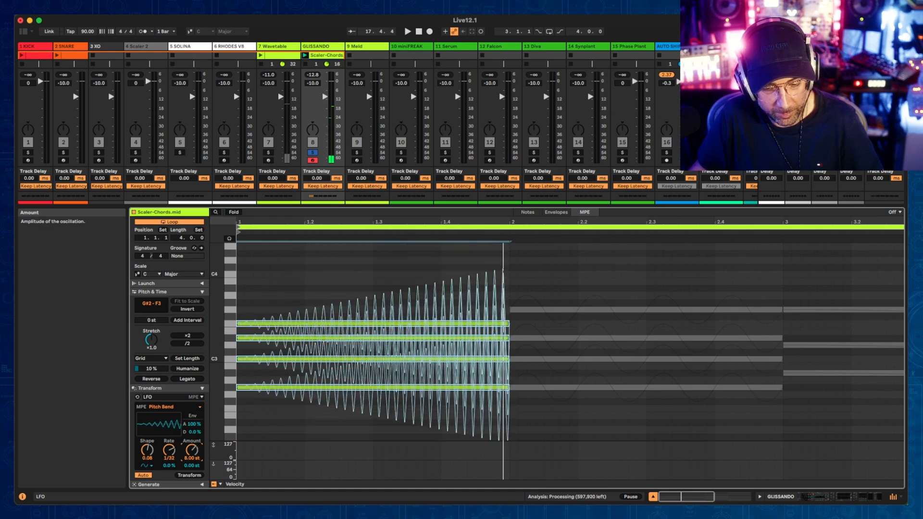
Switch the MPE target of the bar 1 chord's LFO transformation to Slide and return to the whole clip's note view
{"action": "left_click", "coordinate": [175, 411]}
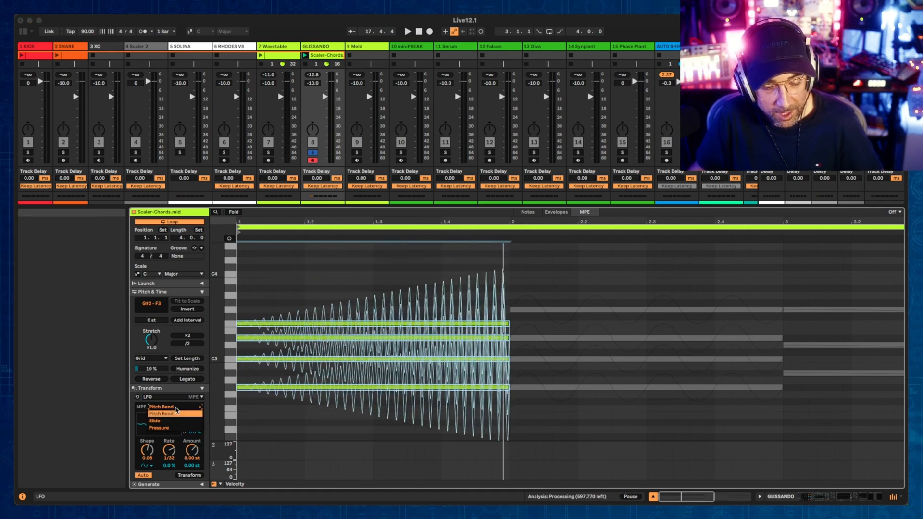
{"action": "left_click", "coordinate": [177, 421]}
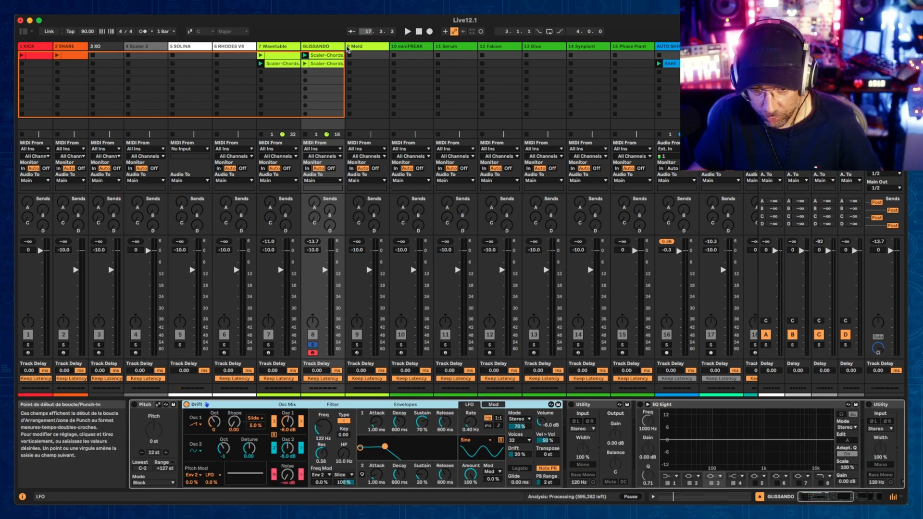
{"action": "key", "text": "shift+Tab"}
{"action": "key", "text": "space"}
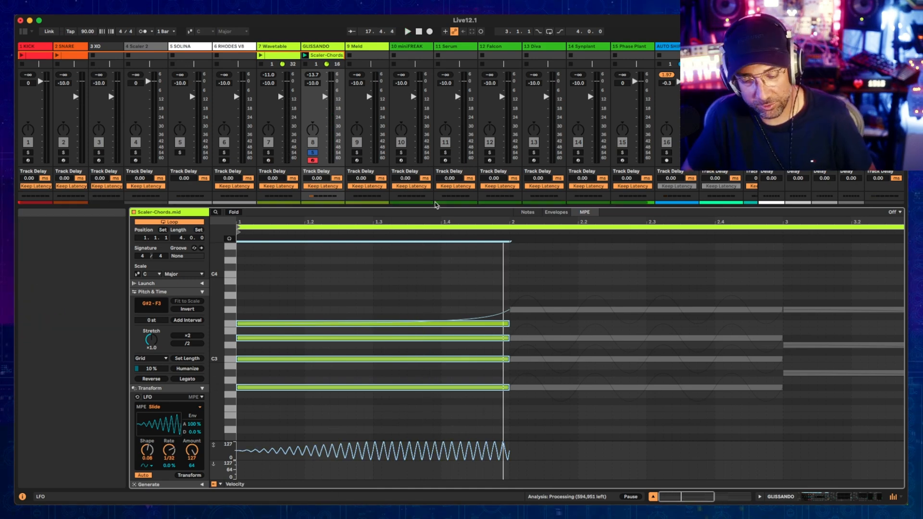
{"action": "key", "text": "minus"}
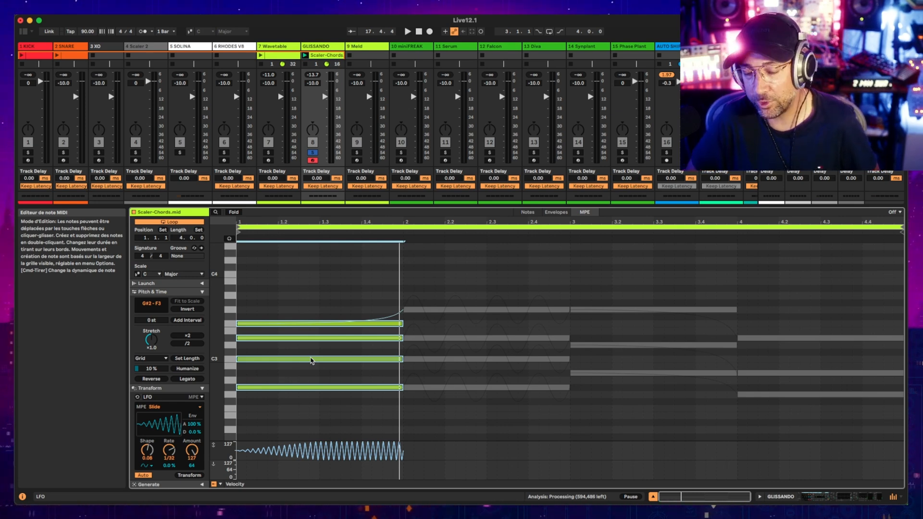
Show the browser and compare its layout with Full-Height Browser turned off and back on, enlarging the area above the clip editor
{"action": "key", "text": "super+alt+b"}
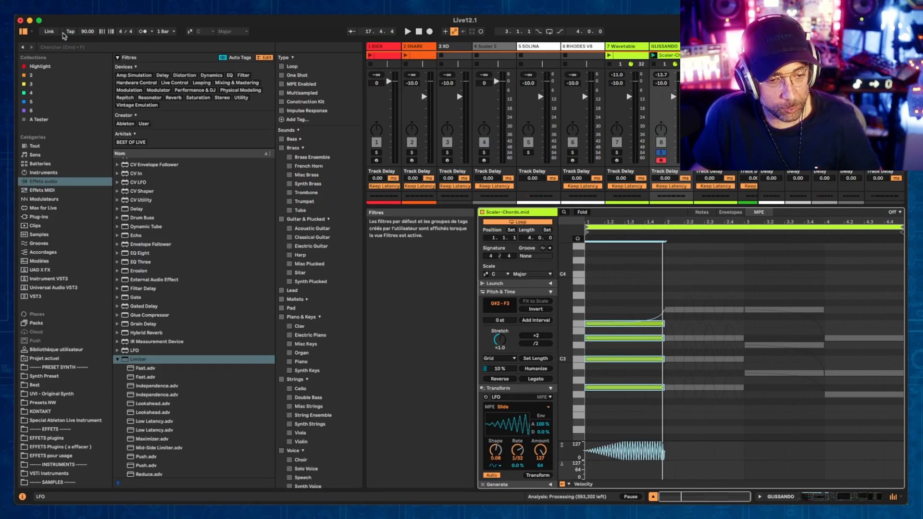
{"action": "left_click", "coordinate": [31, 32]}
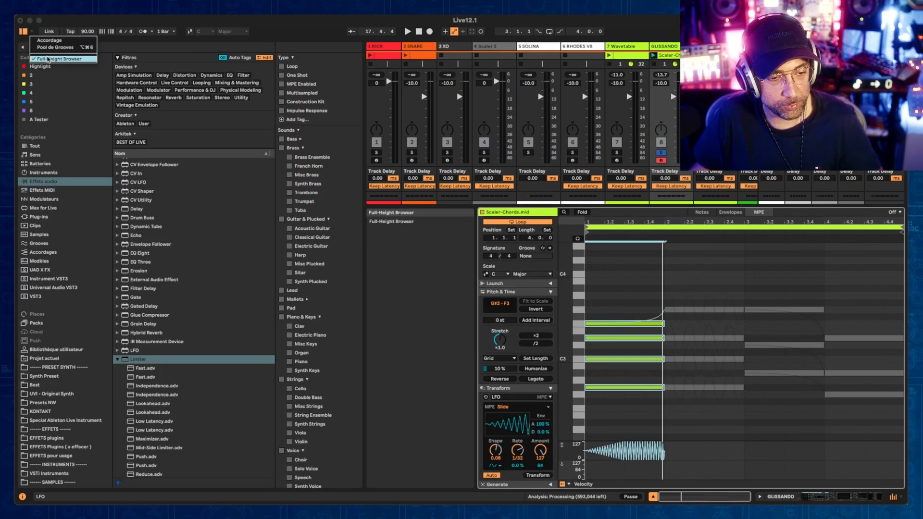
{"action": "left_click", "coordinate": [62, 59]}
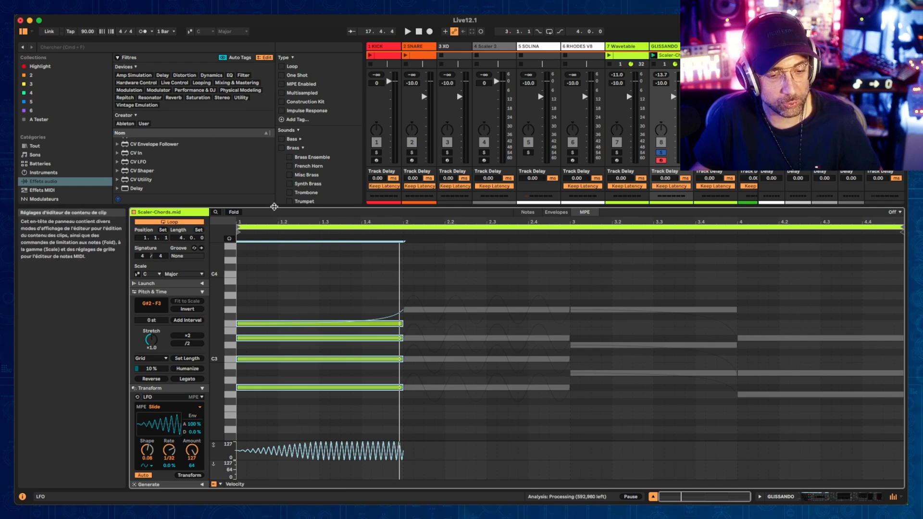
{"action": "left_click_drag", "start_coordinate": [274, 205], "coordinate": [278, 232]}
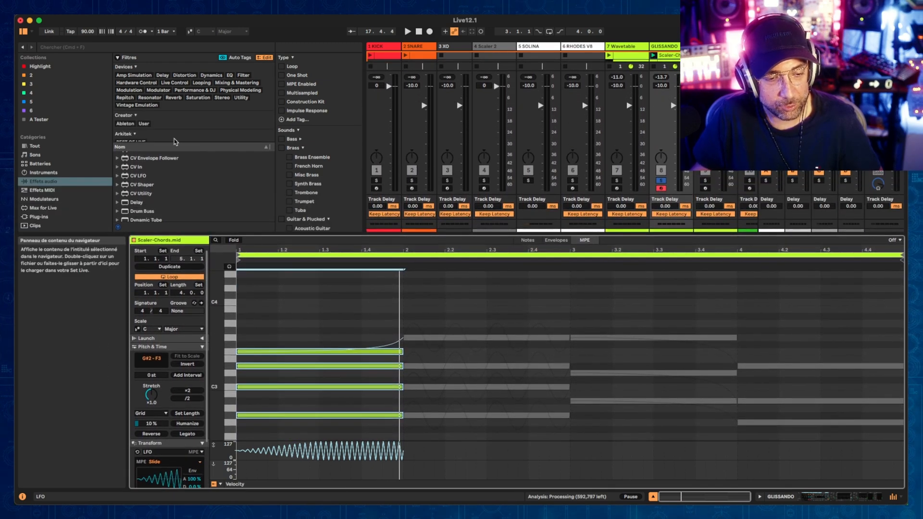
{"action": "left_click", "coordinate": [31, 31]}
{"action": "left_click", "coordinate": [59, 58]}
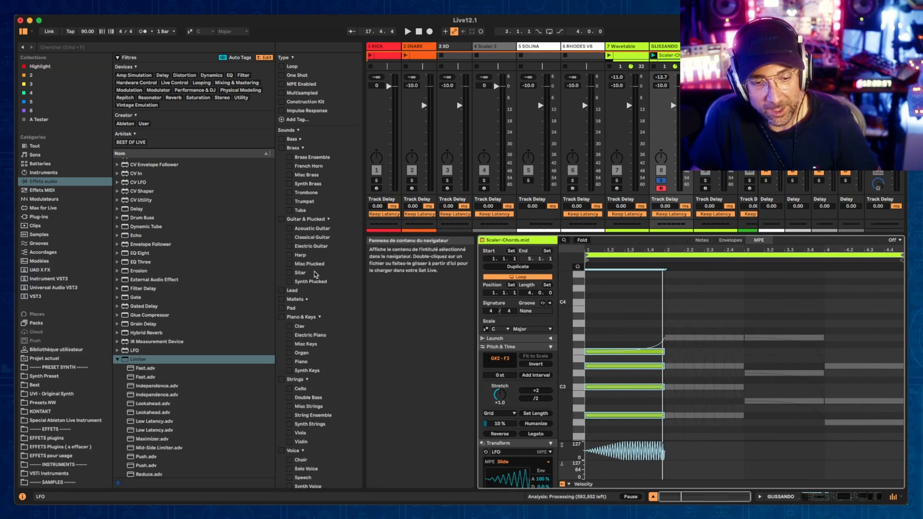
Collapse and re-expand the Ambience & FX group in the tags editor, and view its tag options
{"action": "scroll", "coordinate": [308, 258], "scroll_direction": "down", "scroll_amount": 15}
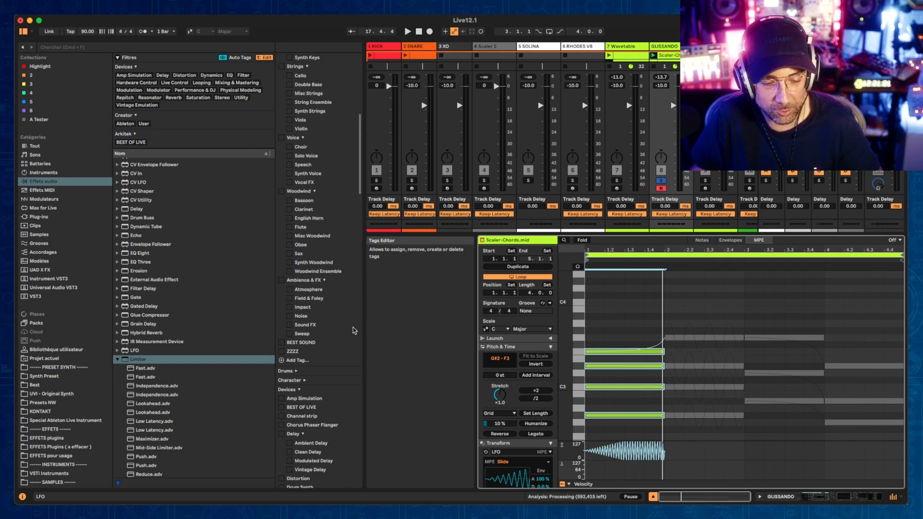
{"action": "left_click", "coordinate": [324, 281]}
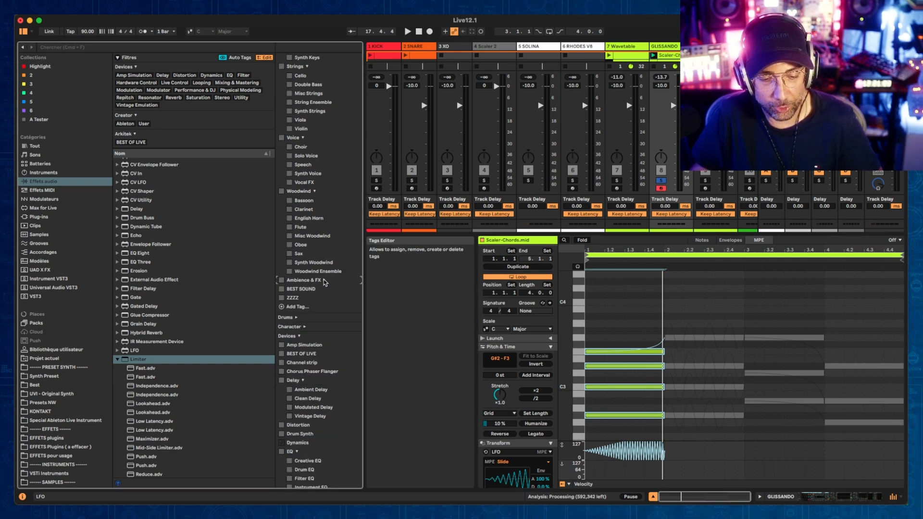
{"action": "left_click", "coordinate": [324, 281]}
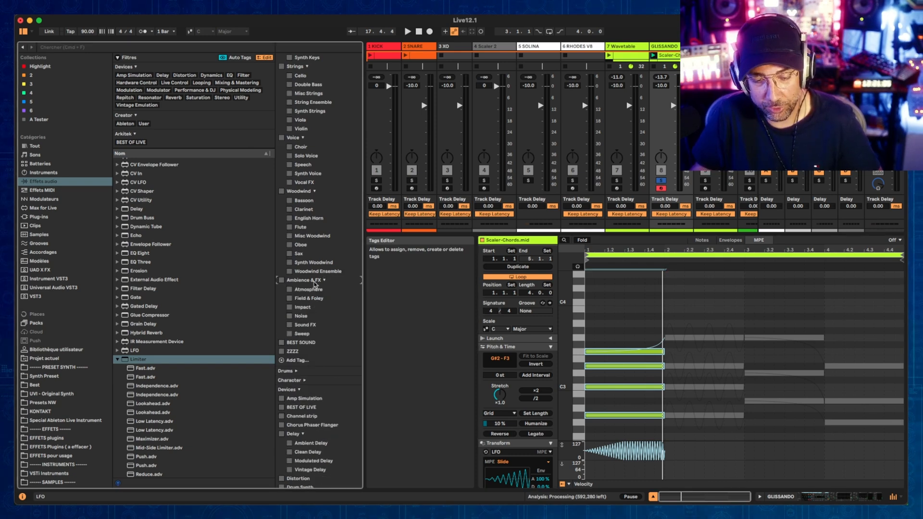
{"action": "right_click", "coordinate": [314, 284]}
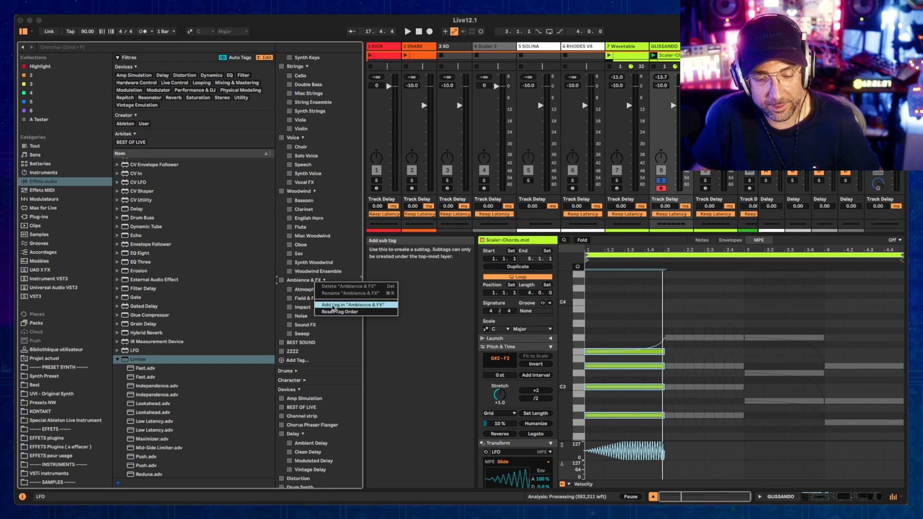
{"action": "left_click", "coordinate": [321, 339]}
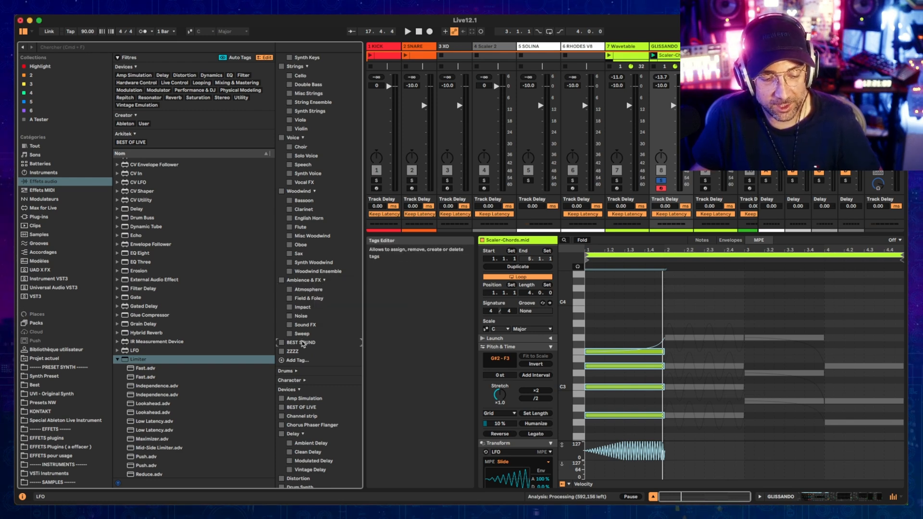
Move the BEST SOUND tag below ZZZZ in the Sounds group and browse the reordered tag list
{"action": "left_click_drag", "start_coordinate": [302, 344], "coordinate": [300, 327]}
{"action": "left_click_drag", "start_coordinate": [301, 254], "coordinate": [304, 340]}
{"action": "scroll", "coordinate": [344, 243], "scroll_direction": "up", "scroll_amount": 10}
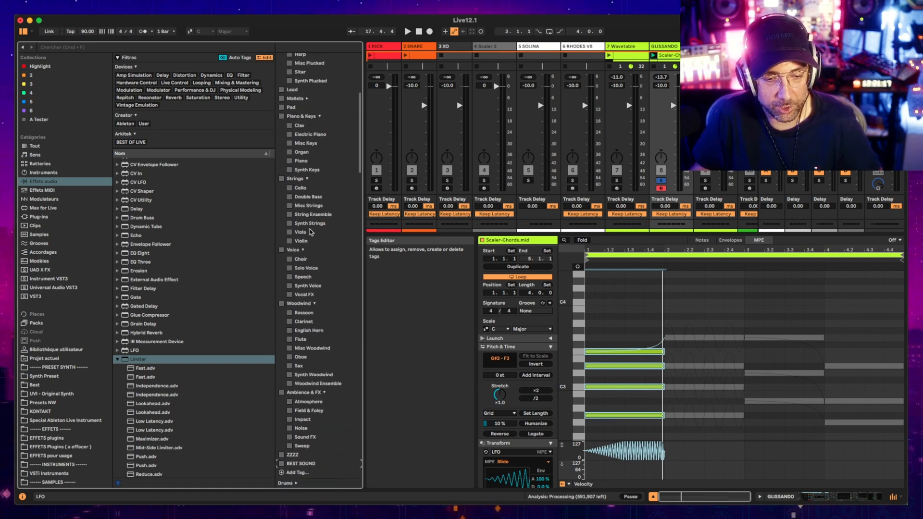
{"action": "scroll", "coordinate": [317, 207], "scroll_direction": "down", "scroll_amount": 10}
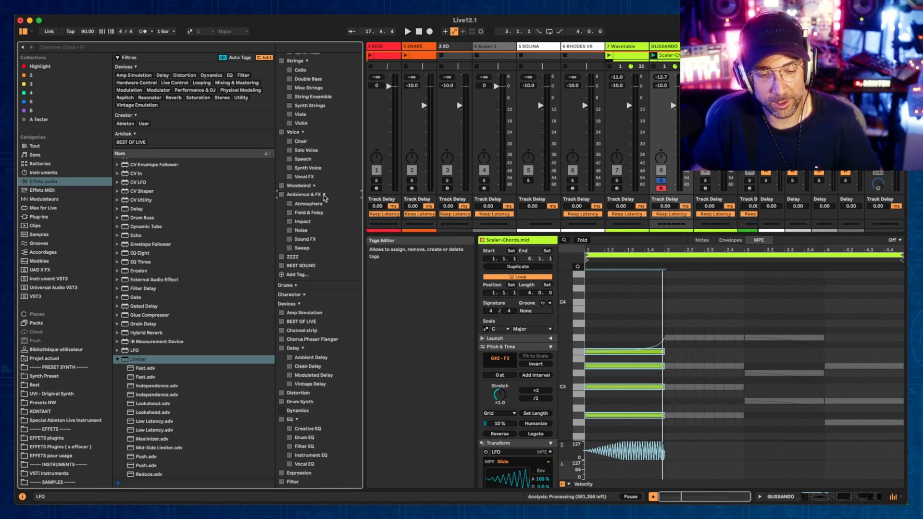
{"action": "scroll", "coordinate": [315, 187], "scroll_direction": "up", "scroll_amount": 11}
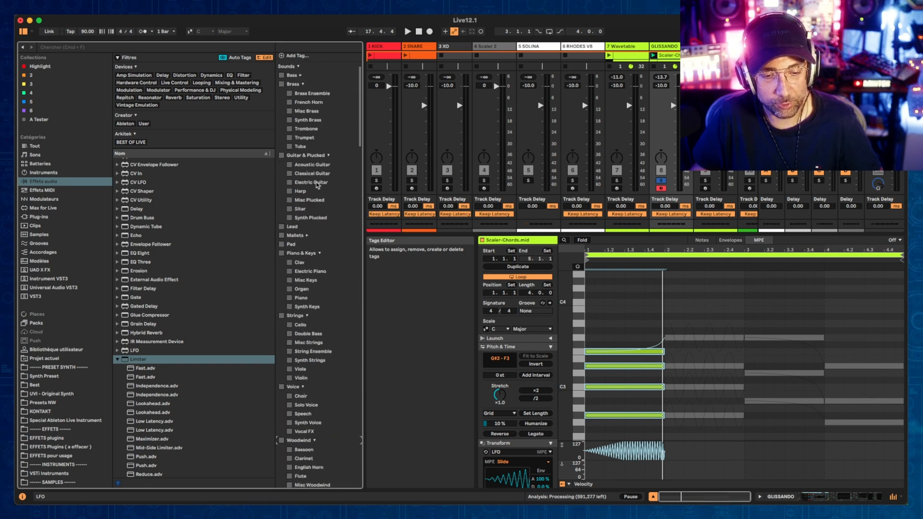
{"action": "scroll", "coordinate": [290, 232], "scroll_direction": "down", "scroll_amount": 2}
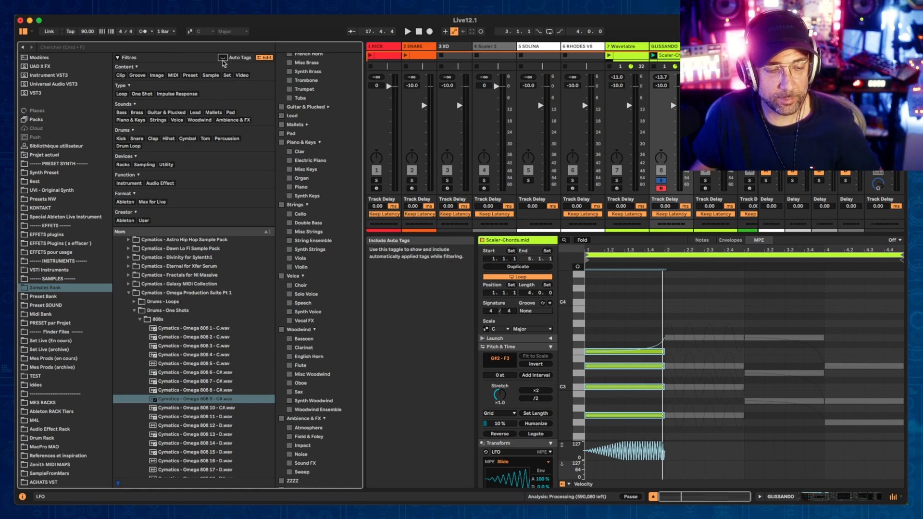
Include Auto Tags in the Samples Bank filters and browse the Omega 808 samples
{"action": "left_click", "coordinate": [223, 58]}
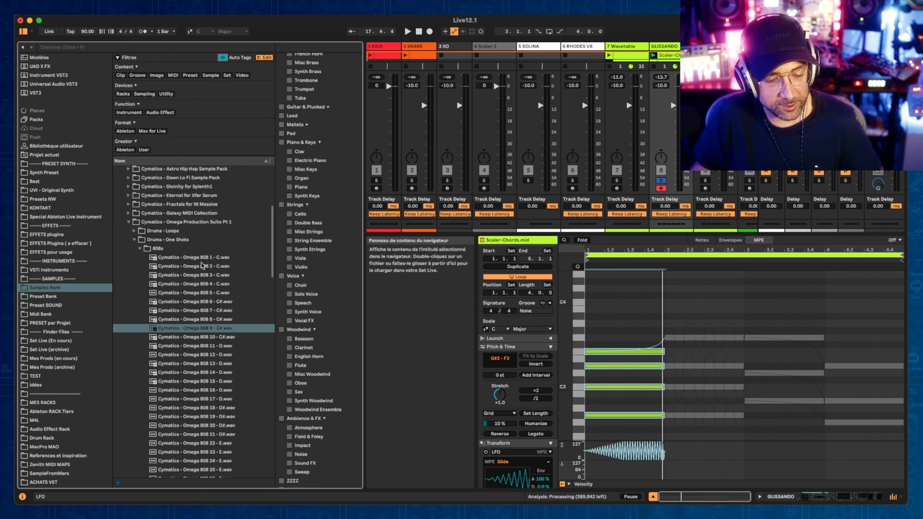
{"action": "scroll", "coordinate": [216, 385], "scroll_direction": "down", "scroll_amount": 6}
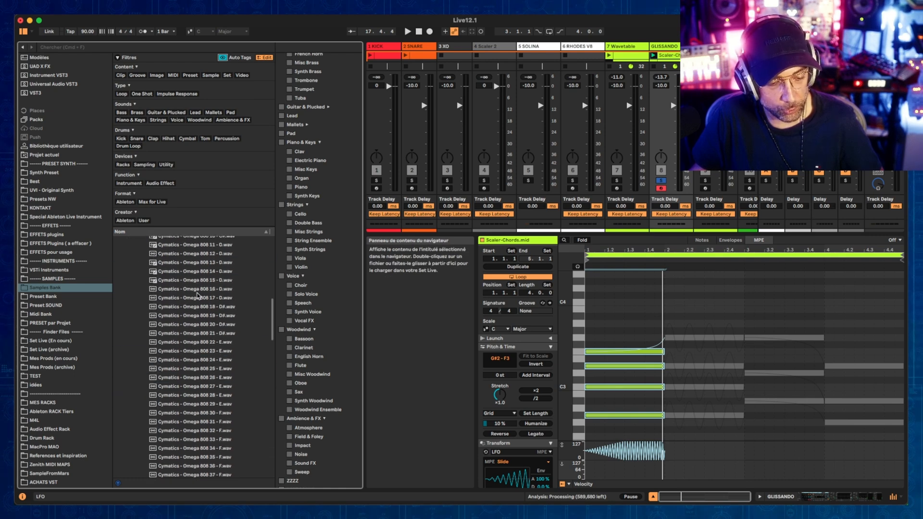
{"action": "scroll", "coordinate": [197, 296], "scroll_direction": "up", "scroll_amount": 4}
Select the Cymatics - Omega 808 10 - C#.wav sample and expand the Drums tag group to inspect its assigned tags
{"action": "left_click", "coordinate": [189, 313]}
{"action": "left_click", "coordinate": [209, 308]}
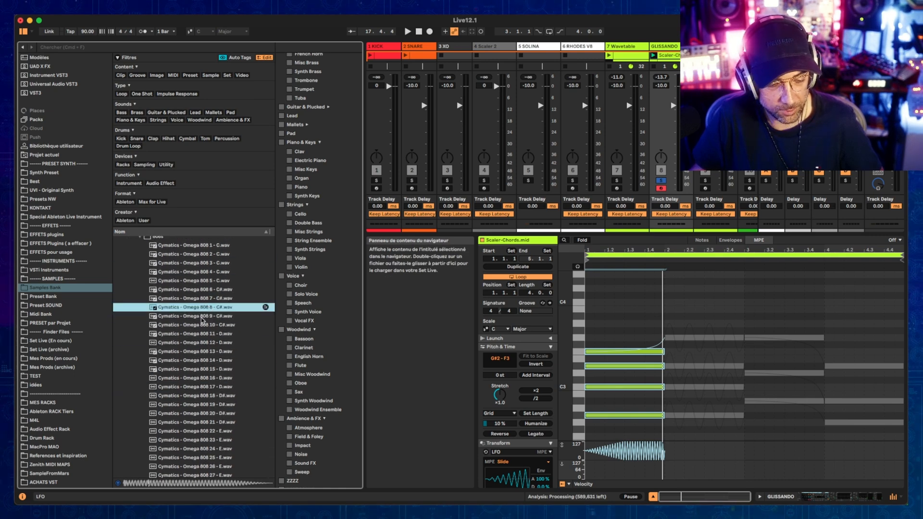
{"action": "left_click", "coordinate": [190, 317]}
{"action": "left_click", "coordinate": [189, 325]}
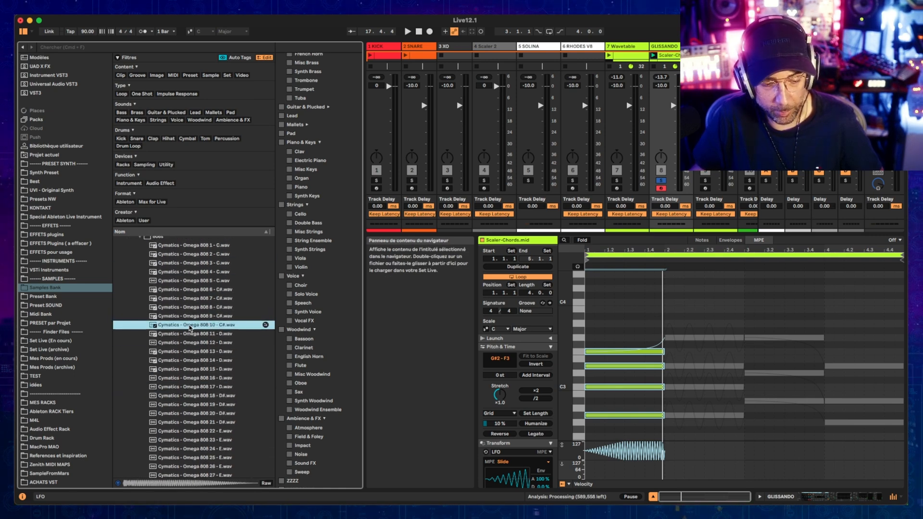
{"action": "scroll", "coordinate": [302, 265], "scroll_direction": "down", "scroll_amount": 10}
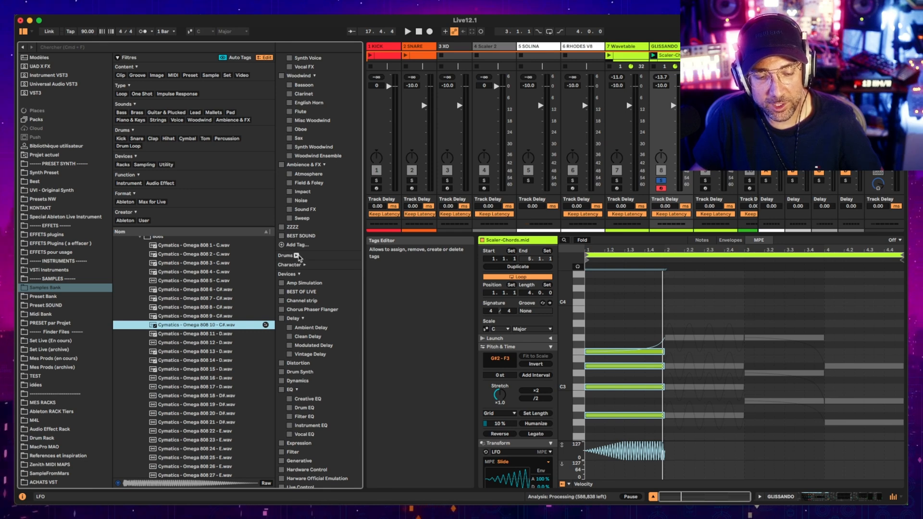
{"action": "left_click", "coordinate": [296, 255]}
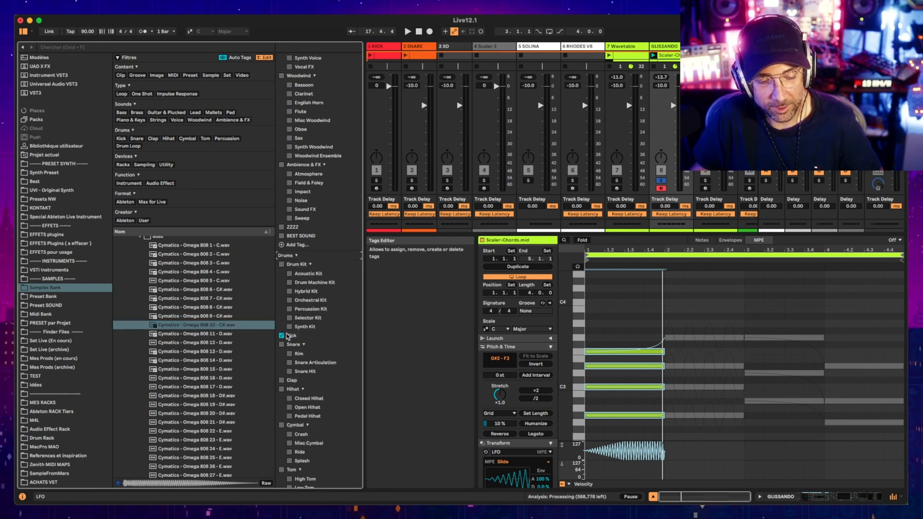
Examine the Drums tags assigned to the selected Omega 808 sample in the tags editor alongside the Auto Tags setting
{"action": "scroll", "coordinate": [308, 337], "scroll_direction": "down", "scroll_amount": 10}
{"action": "scroll", "coordinate": [243, 318], "scroll_direction": "down", "scroll_amount": 2}
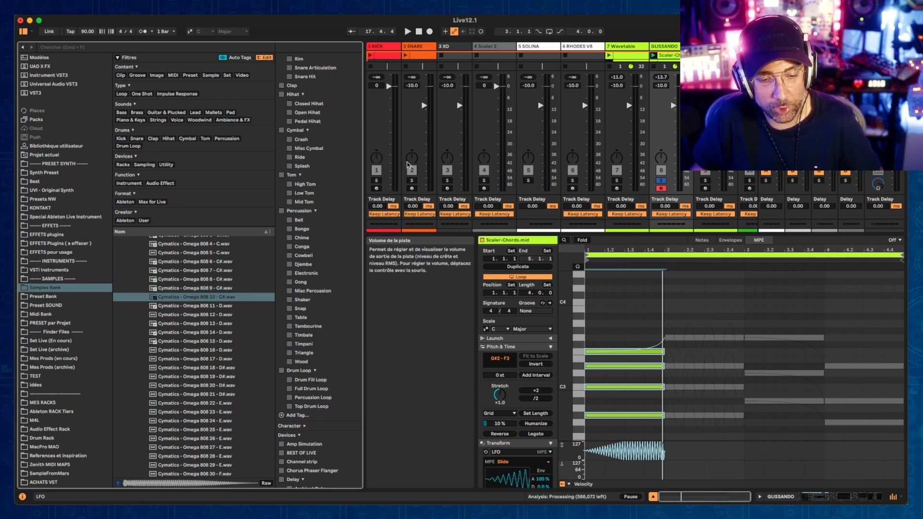
{"action": "scroll", "coordinate": [345, 183], "scroll_direction": "up", "scroll_amount": 1}
{"action": "scroll", "coordinate": [345, 183], "scroll_direction": "up", "scroll_amount": 8}
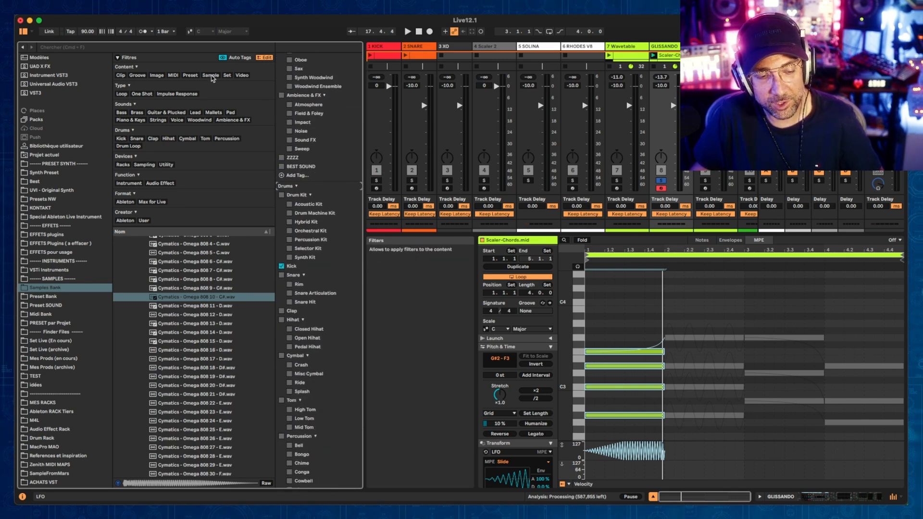
{"action": "left_click", "coordinate": [222, 58]}
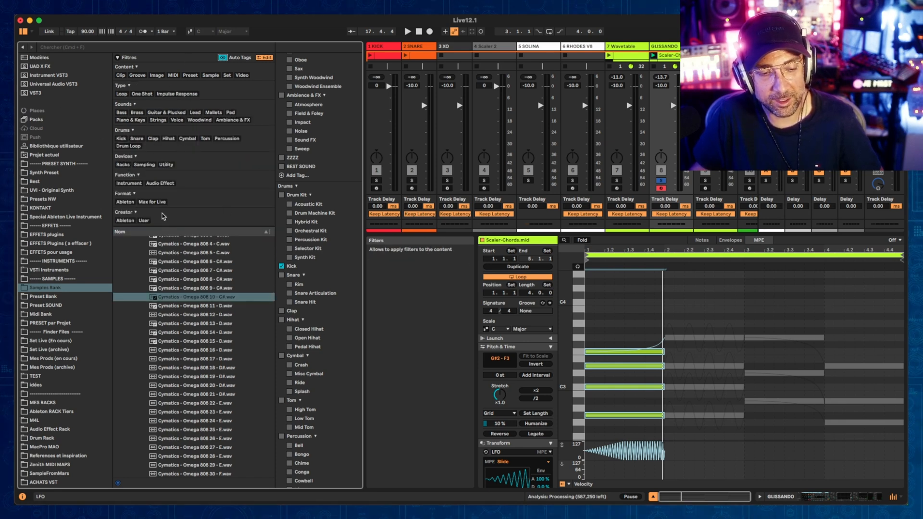
Filter the Samples Bank by the Snare drum tag and browse the matching samples
{"action": "left_click", "coordinate": [138, 138]}
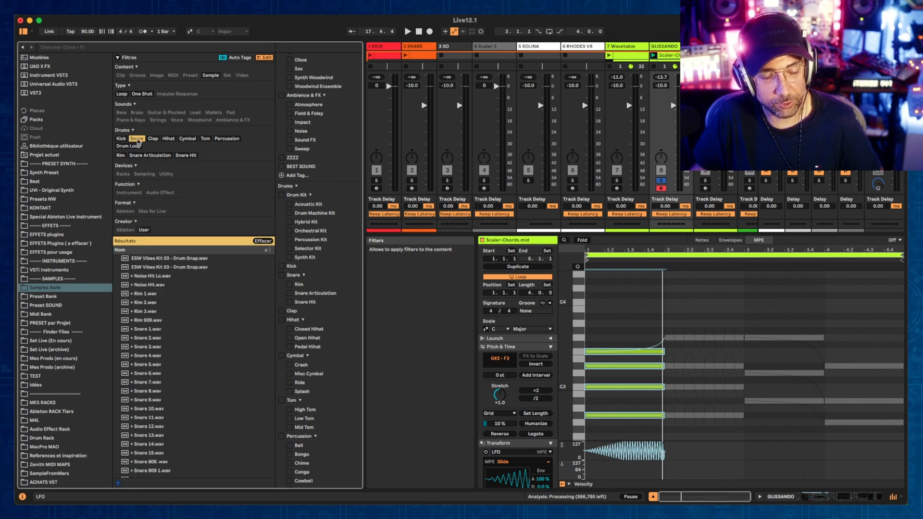
{"action": "scroll", "coordinate": [218, 335], "scroll_direction": "down", "scroll_amount": 3}
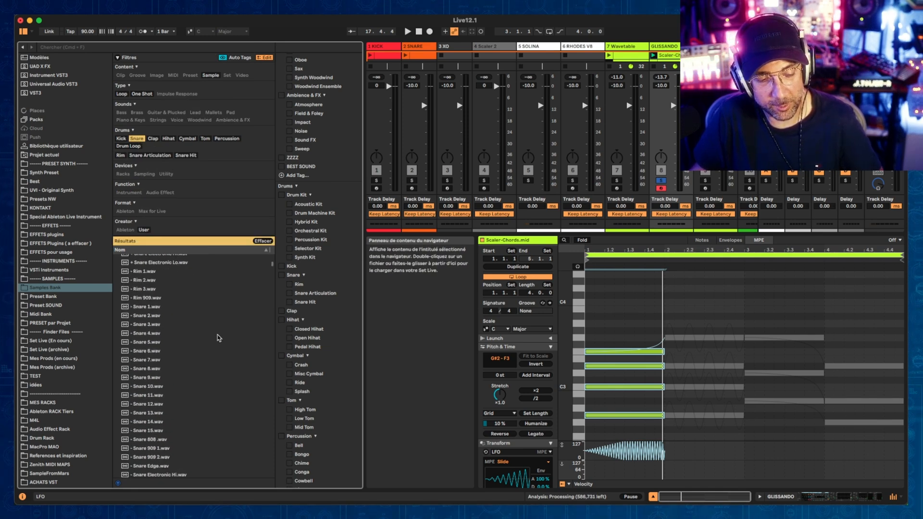
{"action": "scroll", "coordinate": [219, 338], "scroll_direction": "down", "scroll_amount": 3}
{"action": "scroll", "coordinate": [166, 337], "scroll_direction": "down", "scroll_amount": 5}
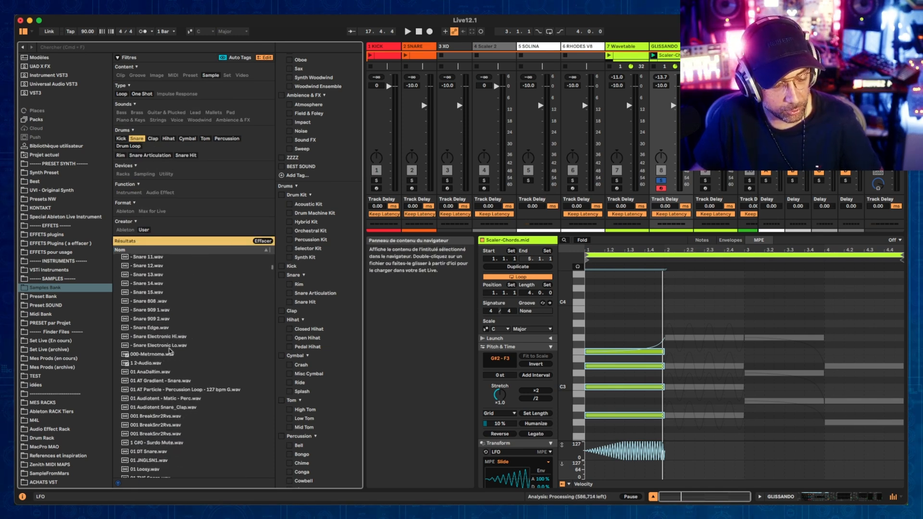
{"action": "scroll", "coordinate": [147, 410], "scroll_direction": "down", "scroll_amount": 5}
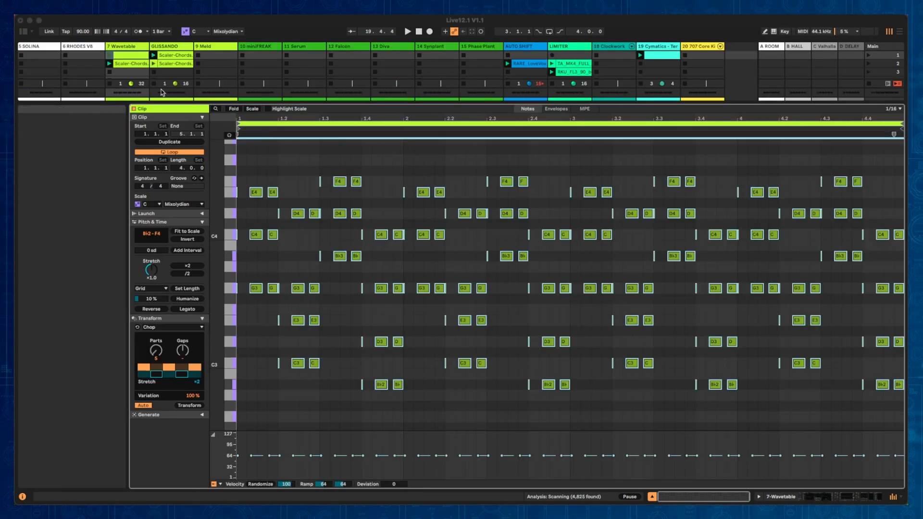
Show the Find and Select Notes tools, marquee-select G3 notes by hand in the second and third bars, and clear the selection
{"action": "left_click", "coordinate": [216, 109]}
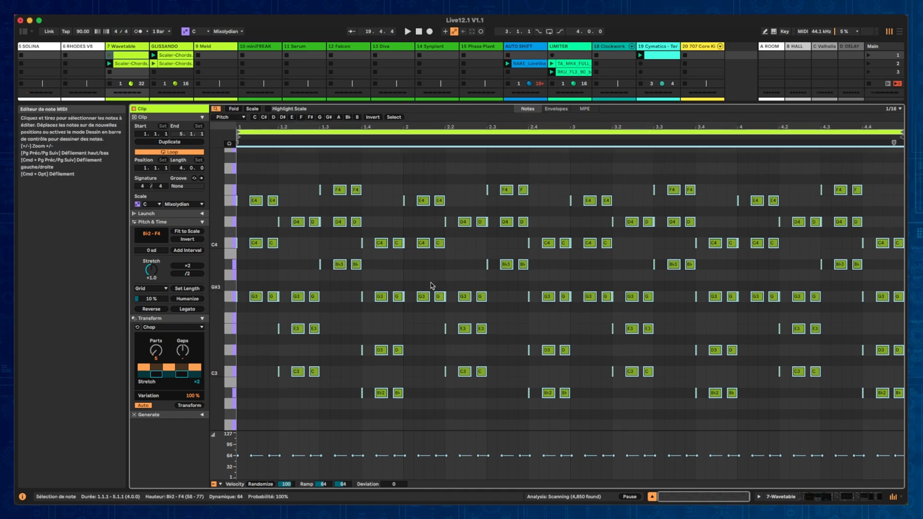
{"action": "left_click_drag", "start_coordinate": [412, 283], "coordinate": [498, 309]}
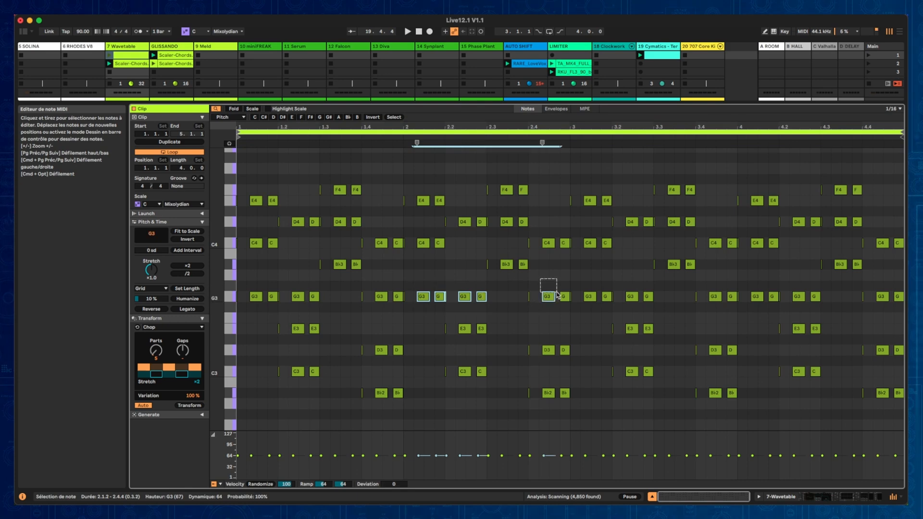
{"action": "left_click_drag", "start_coordinate": [557, 294], "coordinate": [596, 317]}
{"action": "left_click", "coordinate": [643, 249]}
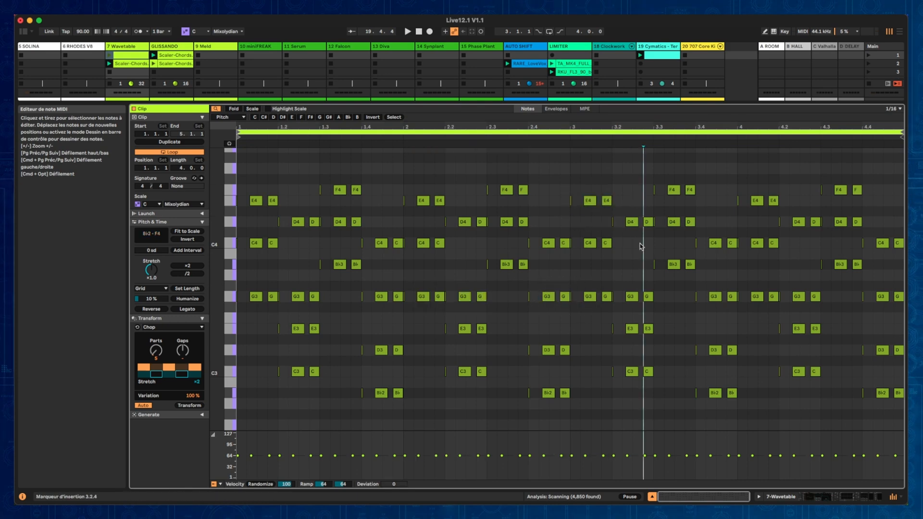
Filter the clip's notes by Pitch, trying the D, E and G pitches
{"action": "left_click", "coordinate": [230, 117]}
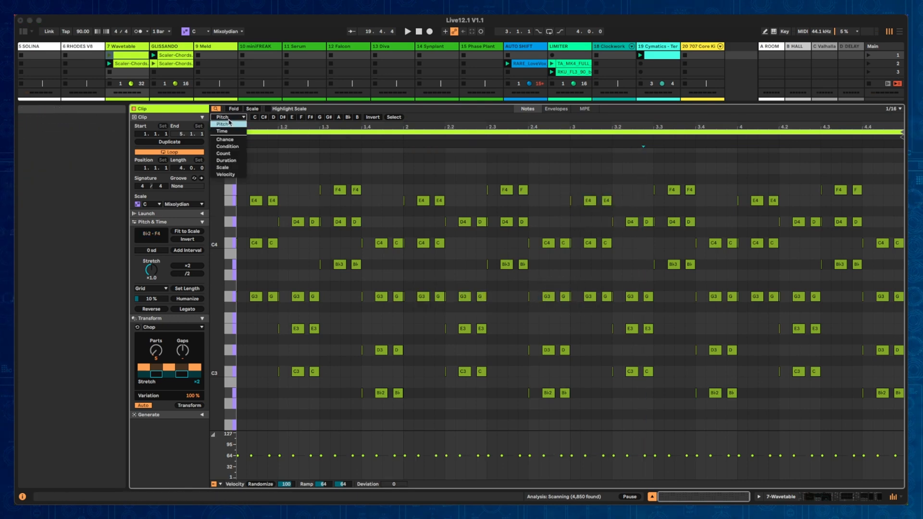
{"action": "left_click", "coordinate": [227, 124]}
{"action": "left_click", "coordinate": [274, 117]}
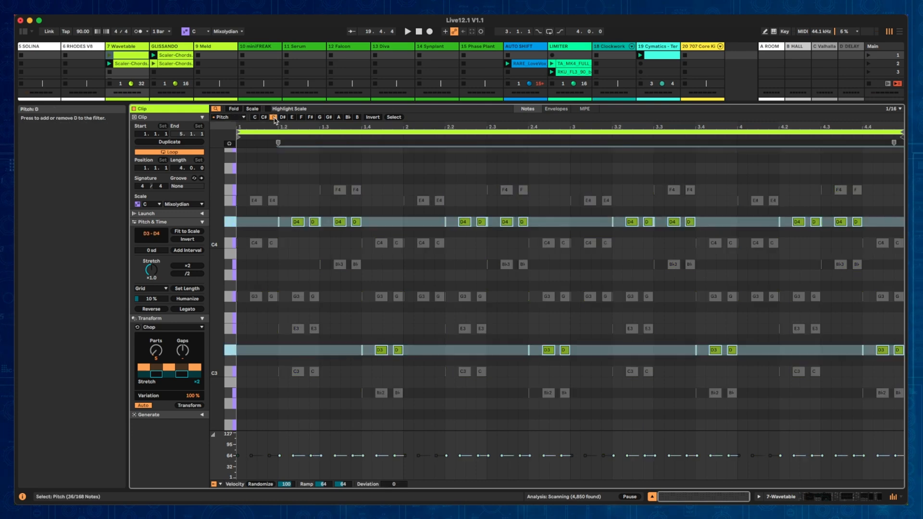
{"action": "left_click", "coordinate": [274, 118]}
{"action": "left_click", "coordinate": [292, 117]}
{"action": "left_click", "coordinate": [319, 117]}
{"action": "left_click_drag", "start_coordinate": [319, 120], "coordinate": [381, 115]}
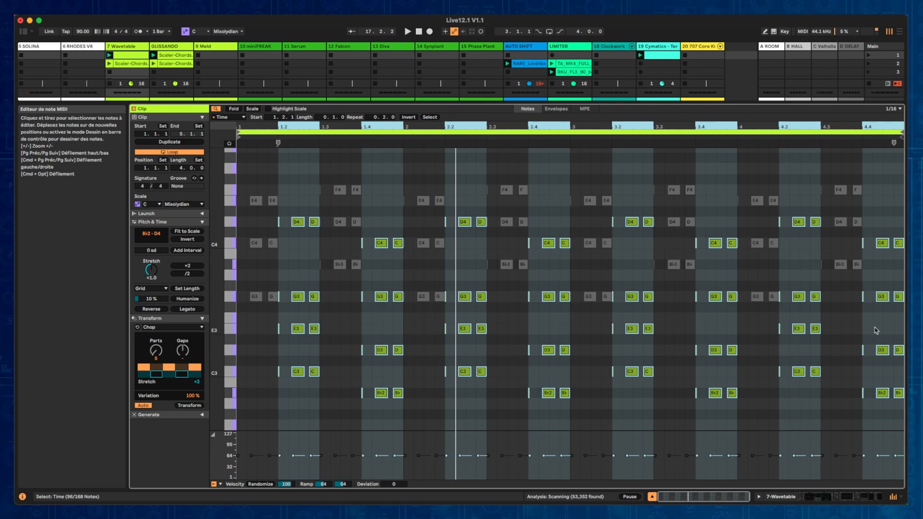
Apply the Ornament transformation with Flam at position -20 % and velocity 50 % to the notes repeating every 1.0.0 from 1.2.1
{"action": "left_click", "coordinate": [198, 328]}
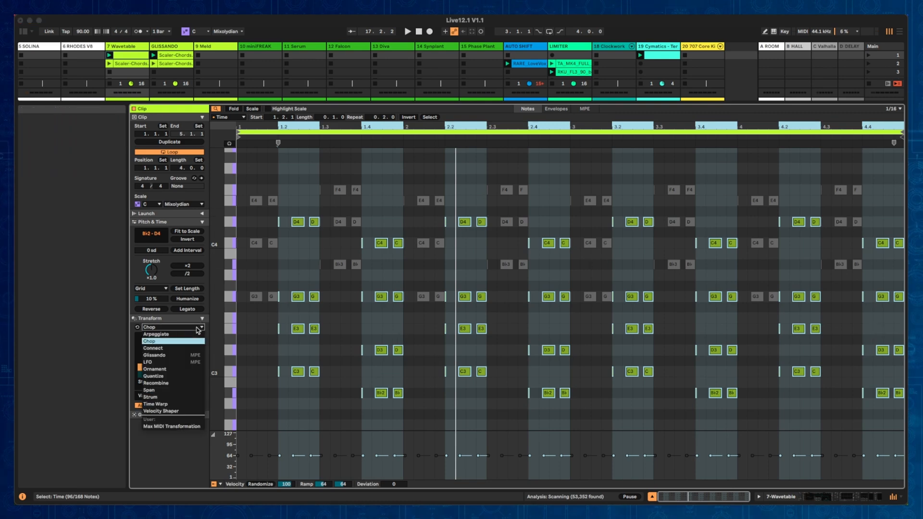
{"action": "left_click", "coordinate": [156, 334]}
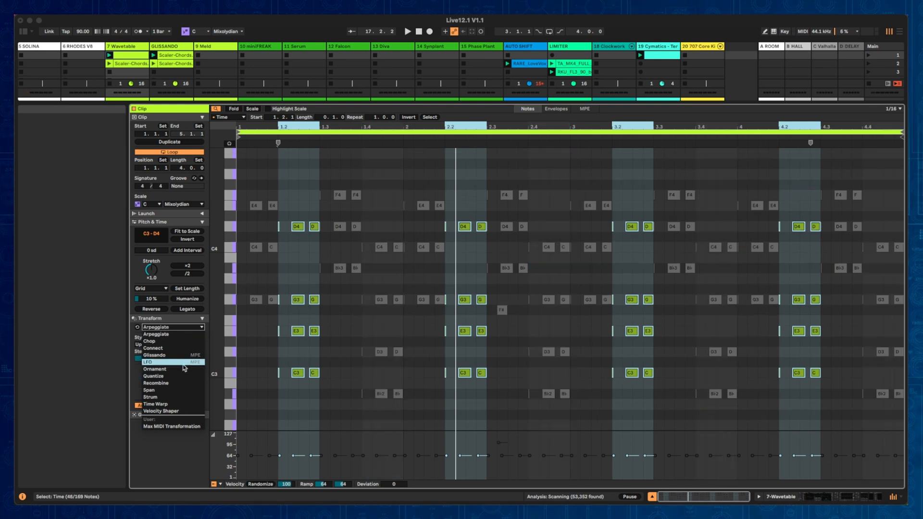
{"action": "left_click", "coordinate": [184, 369]}
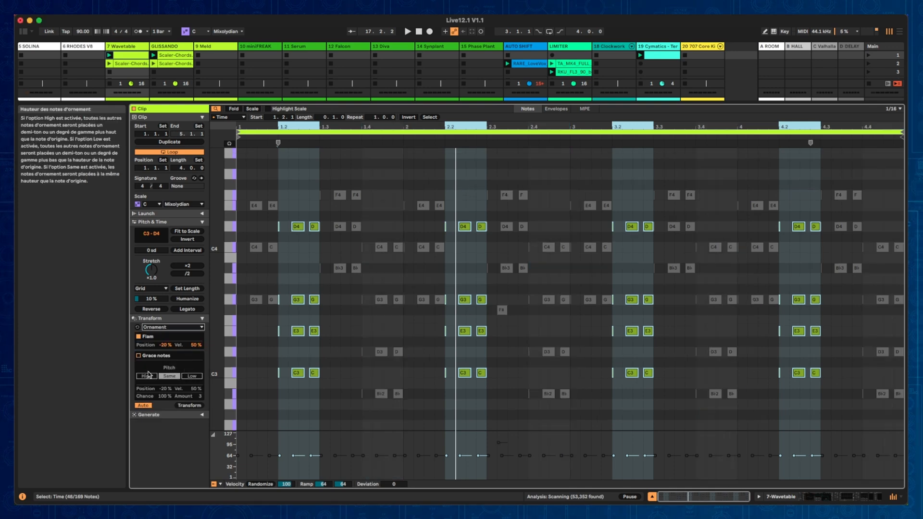
{"action": "left_click", "coordinate": [188, 405]}
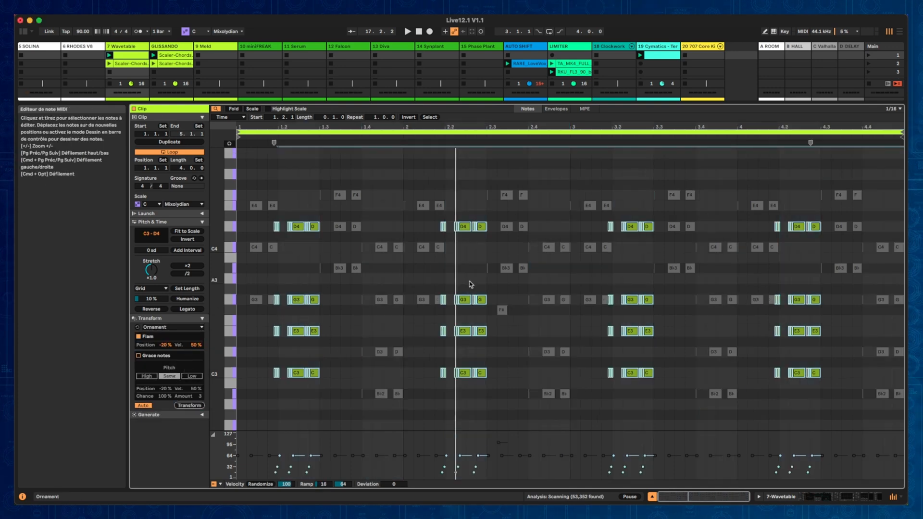
{"action": "left_click", "coordinate": [173, 328]}
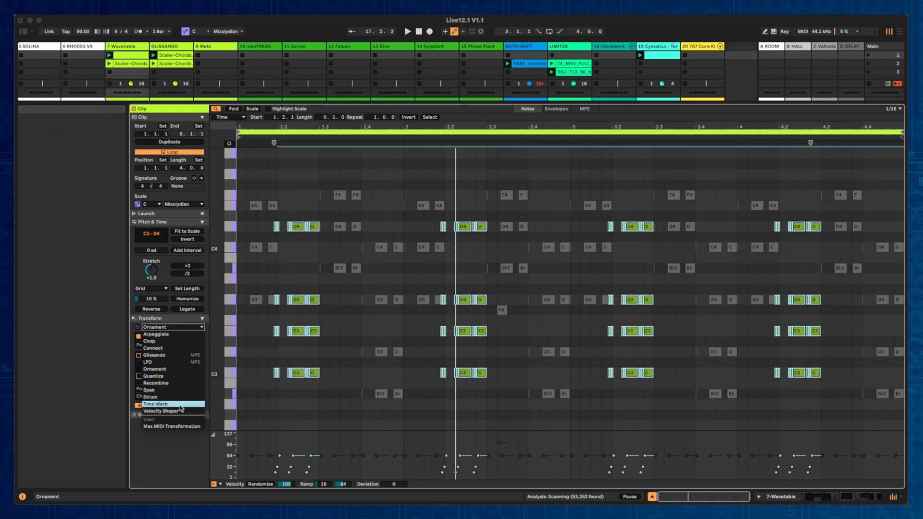
Switch the note filter to Scale and to Velocity to view the options each one offers
{"action": "left_click", "coordinate": [235, 118]}
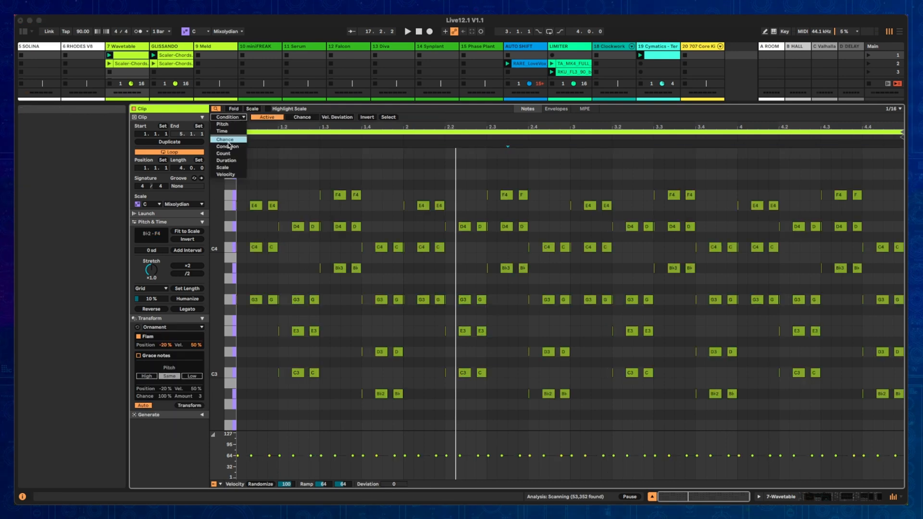
{"action": "left_click", "coordinate": [233, 168]}
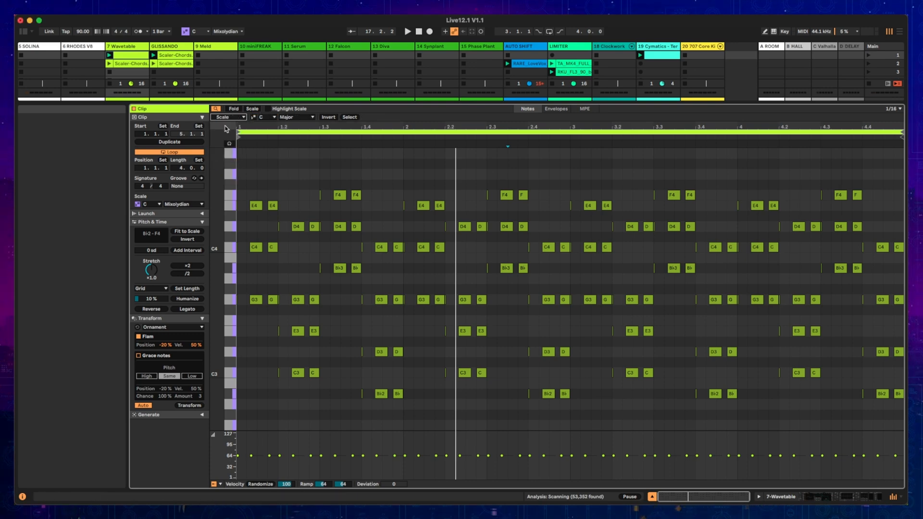
{"action": "left_click", "coordinate": [227, 117]}
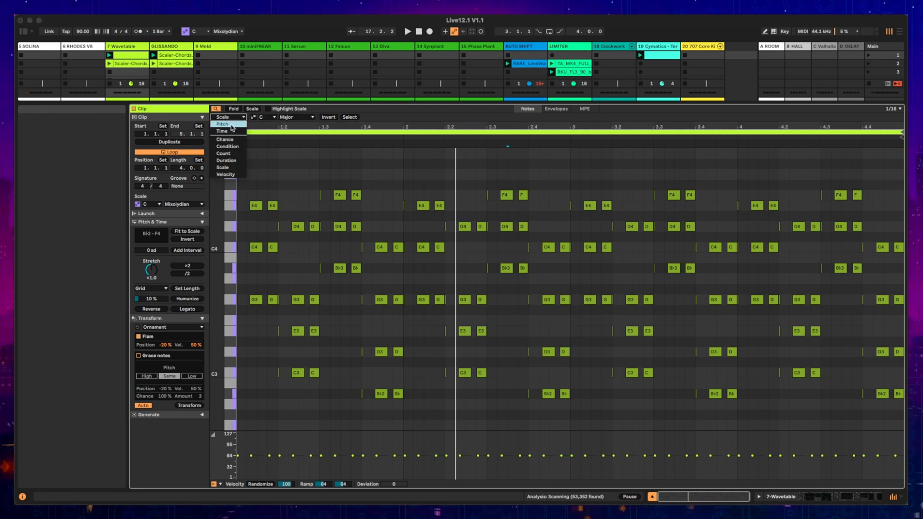
{"action": "left_click", "coordinate": [230, 168]}
{"action": "left_click", "coordinate": [227, 118]}
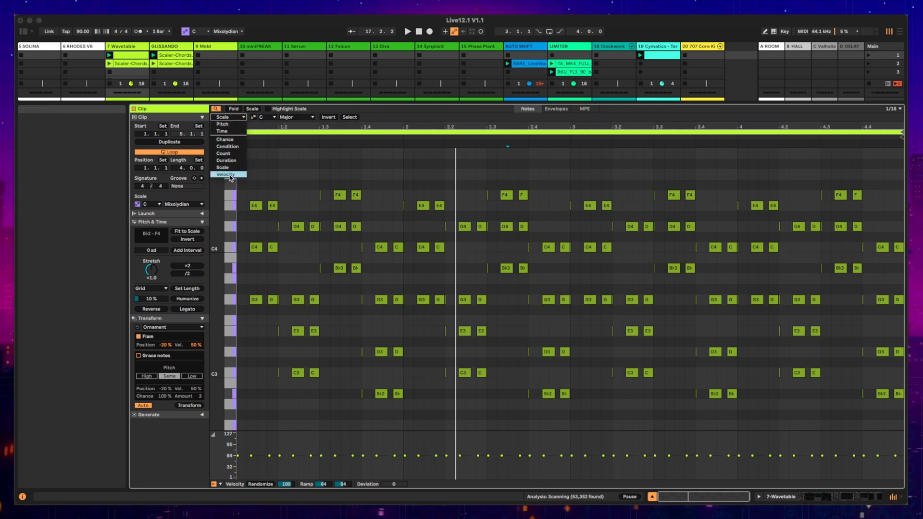
{"action": "left_click", "coordinate": [226, 174]}
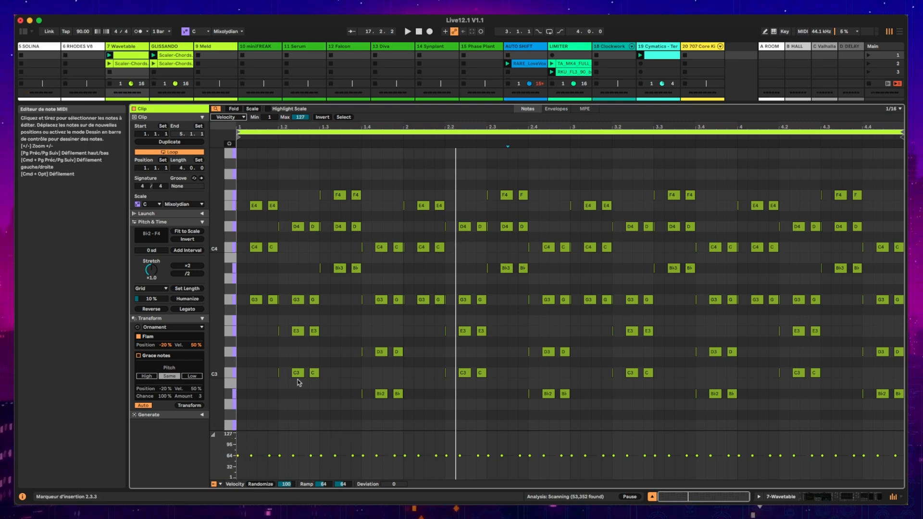
{"action": "left_click", "coordinate": [316, 455]}
Filter the notes by Duration, with a minimum of 0 and a maximum of 1/24
{"action": "left_click", "coordinate": [227, 117]}
{"action": "left_click", "coordinate": [228, 126]}
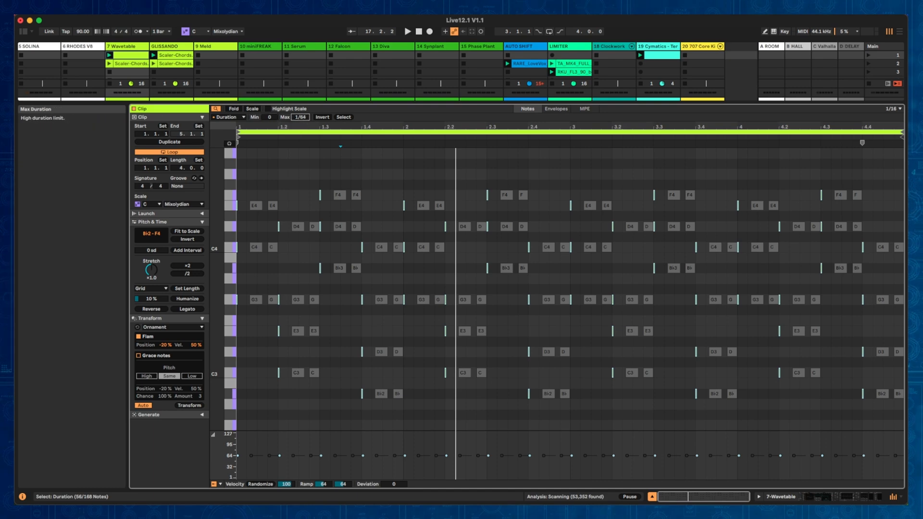
{"action": "left_click_drag", "start_coordinate": [299, 117], "coordinate": [299, 118]}
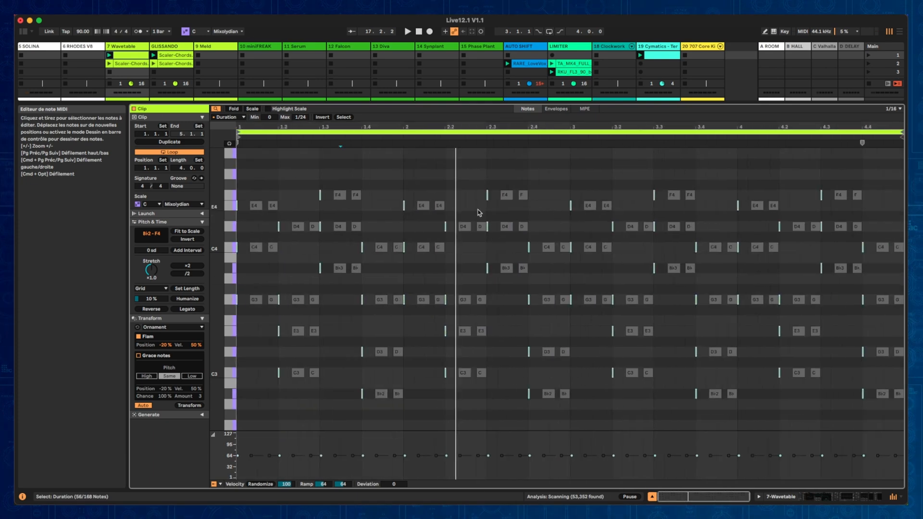
Try to marquee-select the very short notes around 2.3 by hand, and clear the selection
{"action": "left_click_drag", "start_coordinate": [478, 212], "coordinate": [488, 268]}
{"action": "left_click", "coordinate": [539, 260]}
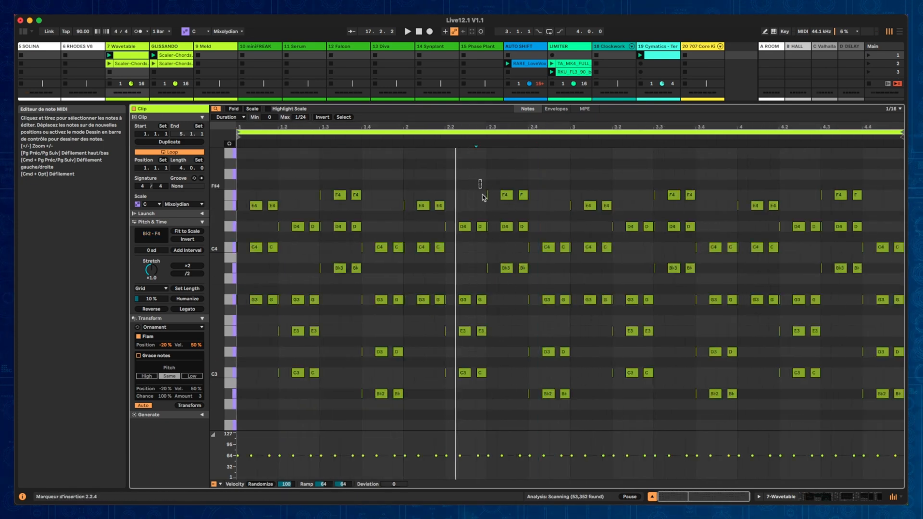
{"action": "left_click_drag", "start_coordinate": [482, 194], "coordinate": [503, 289]}
{"action": "left_click", "coordinate": [508, 324]}
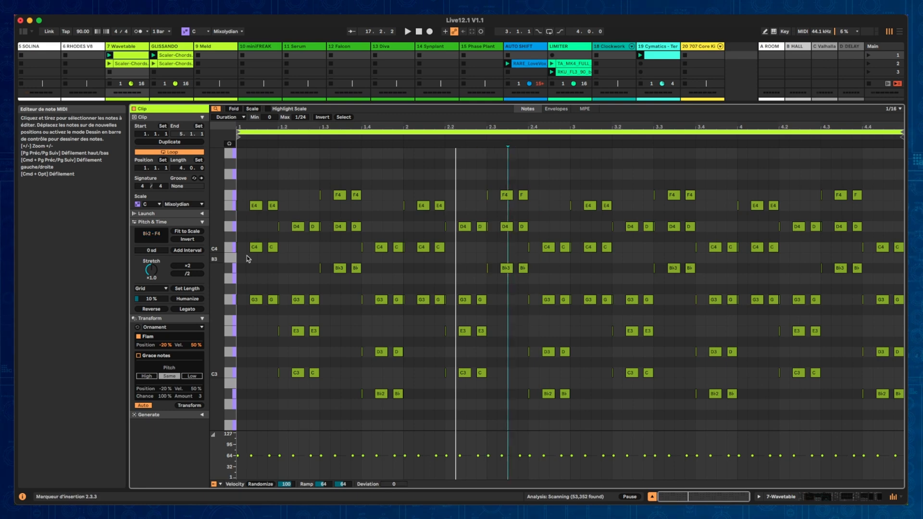
Hide and show the Find and Select Notes tools repeatedly above the piano roll
{"action": "left_click", "coordinate": [216, 108]}
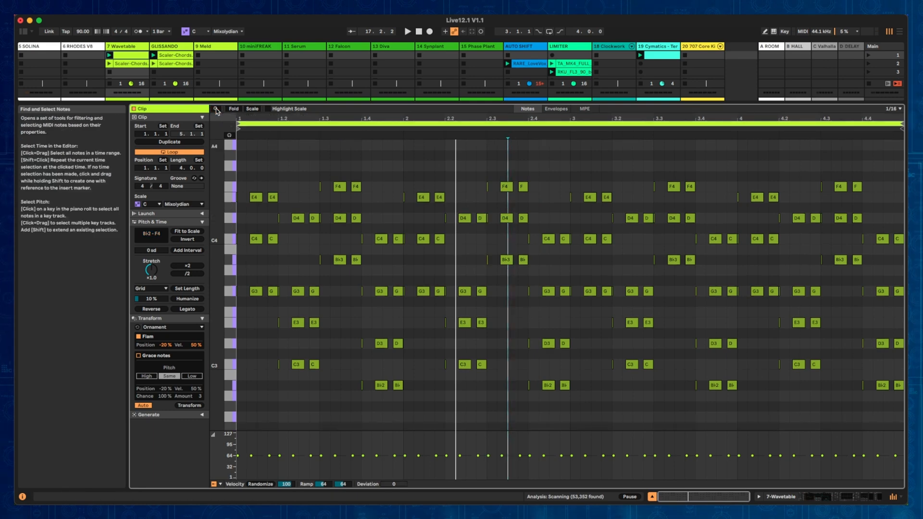
{"action": "left_click", "coordinate": [216, 109]}
{"action": "left_click", "coordinate": [216, 108]}
{"action": "left_click", "coordinate": [216, 109]}
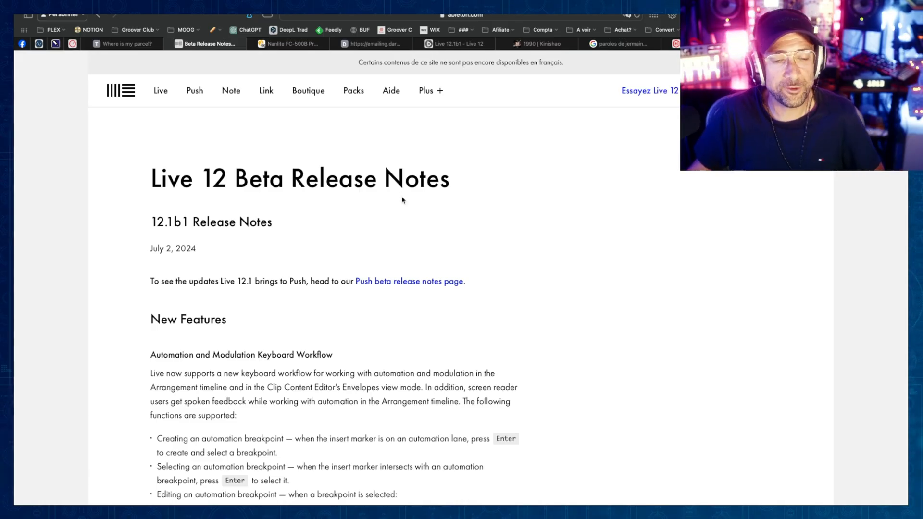
Skim the 12.1b1 release notes from the new features through the Filters and Tags Editor improvements to the Core Library updates
{"action": "scroll", "coordinate": [577, 289], "scroll_direction": "down", "scroll_amount": 10}
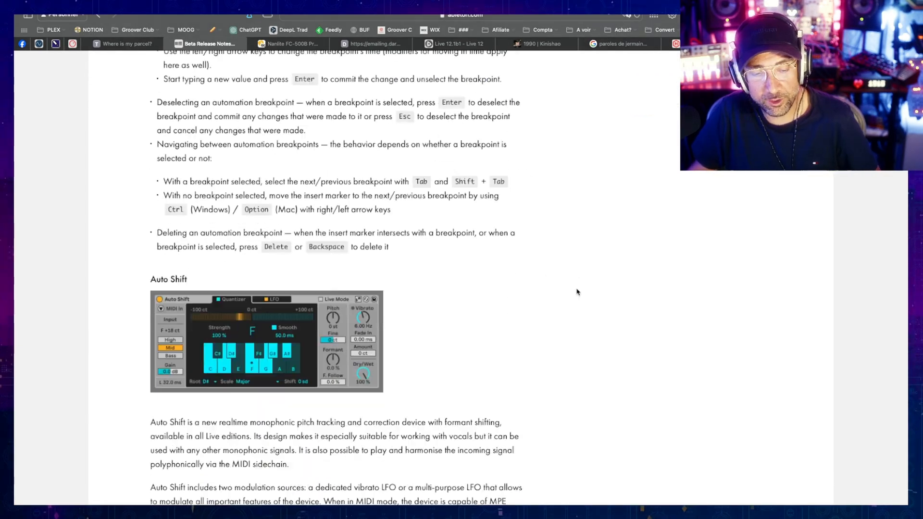
{"action": "scroll", "coordinate": [577, 292], "scroll_direction": "down", "scroll_amount": 20}
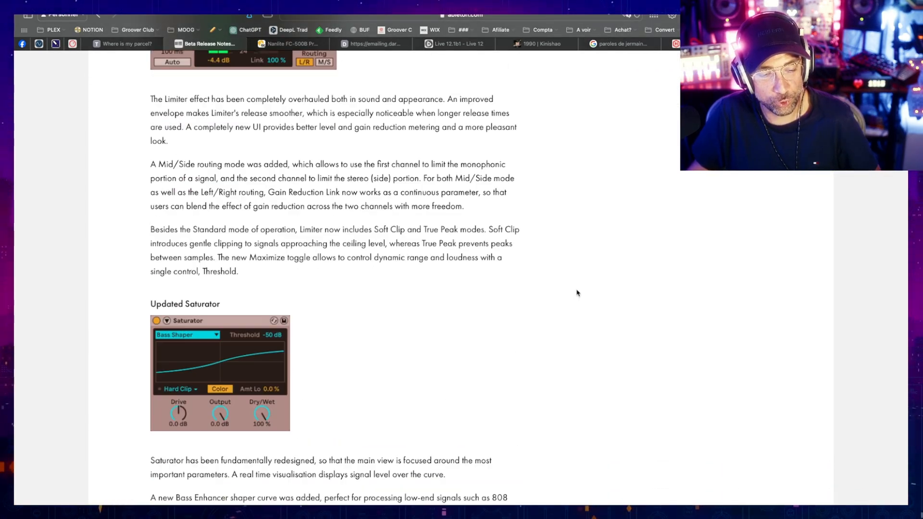
{"action": "scroll", "coordinate": [577, 292], "scroll_direction": "down", "scroll_amount": 20}
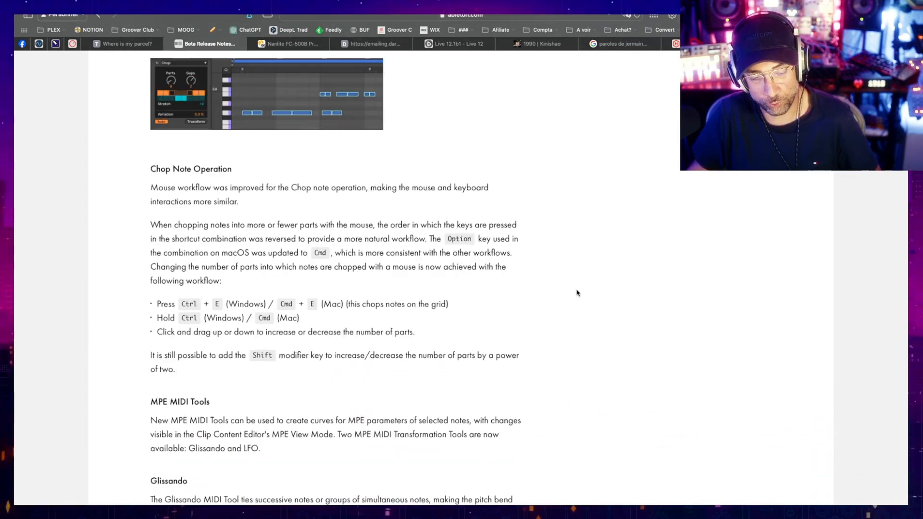
{"action": "scroll", "coordinate": [577, 292], "scroll_direction": "down", "scroll_amount": 20}
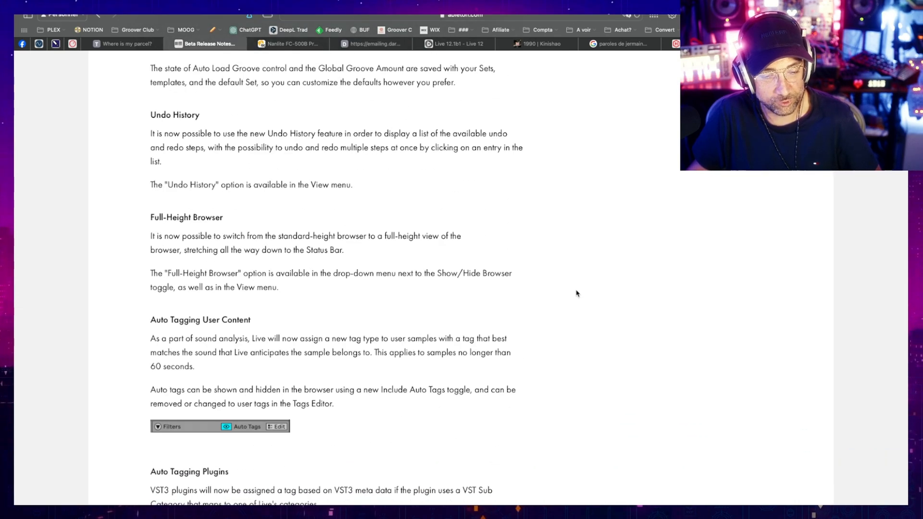
{"action": "scroll", "coordinate": [576, 293], "scroll_direction": "down", "scroll_amount": 15}
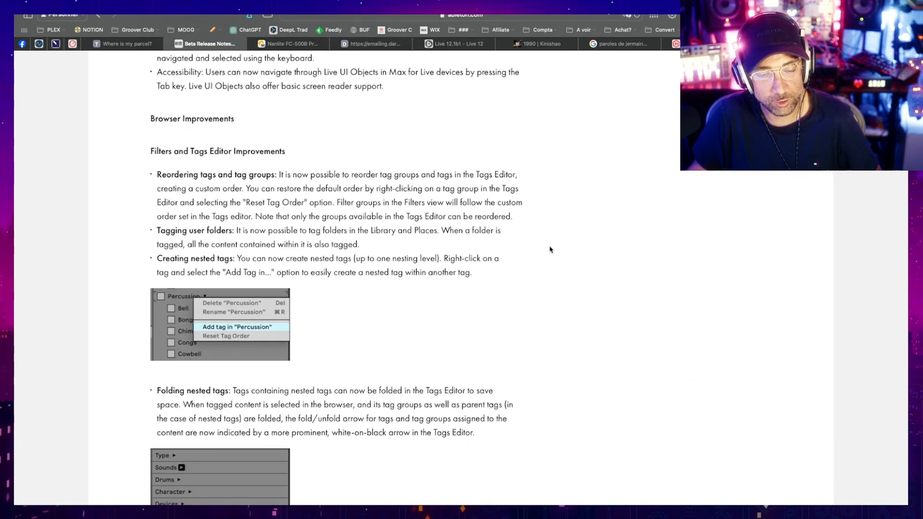
{"action": "scroll", "coordinate": [550, 249], "scroll_direction": "down", "scroll_amount": 15}
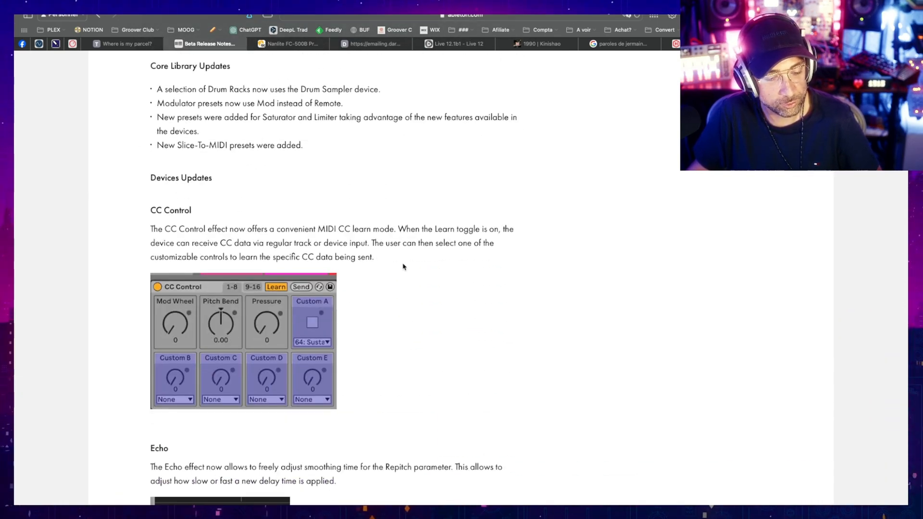
Review the 12.1b1 device updates, MIDI editing and MIDI Tools improvements, and continue through the bugfixes to the 12.0.10b3 release notes
{"action": "scroll", "coordinate": [577, 268], "scroll_direction": "down", "scroll_amount": 7}
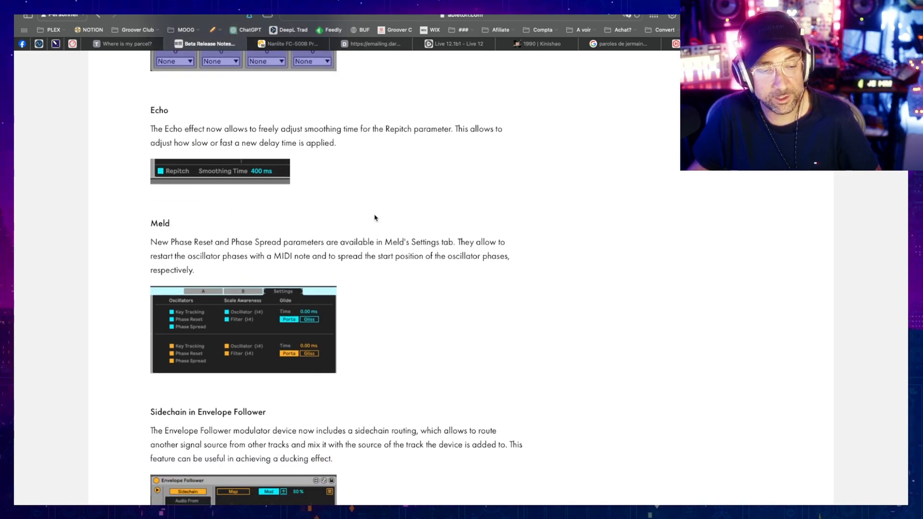
{"action": "scroll", "coordinate": [336, 219], "scroll_direction": "down", "scroll_amount": 4}
{"action": "scroll", "coordinate": [306, 221], "scroll_direction": "up", "scroll_amount": 5}
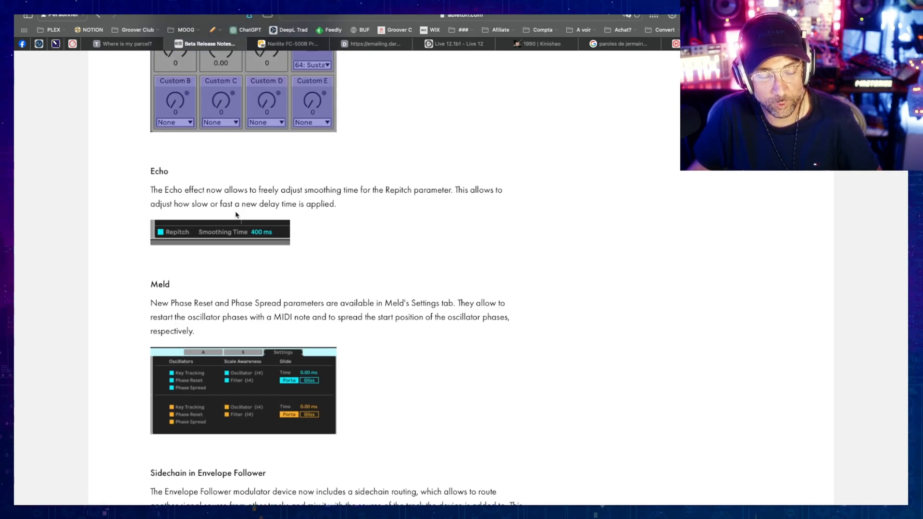
{"action": "scroll", "coordinate": [373, 295], "scroll_direction": "down", "scroll_amount": 9}
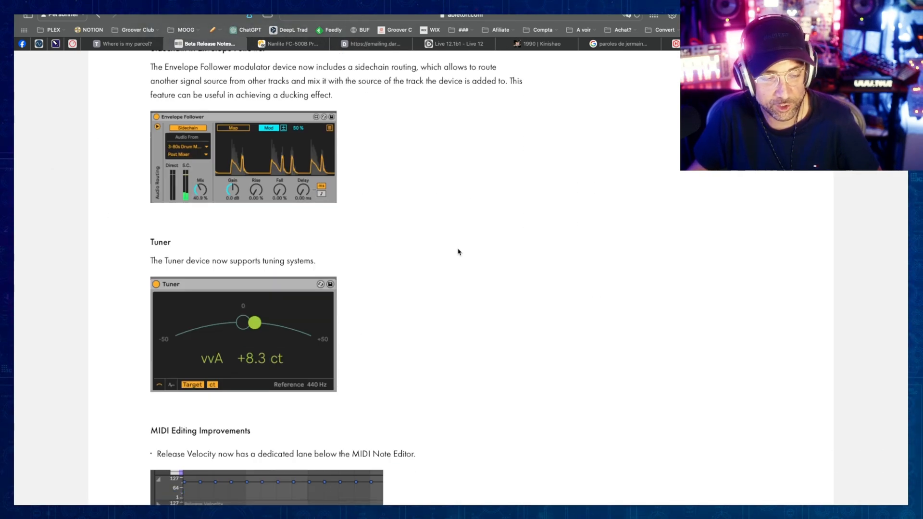
{"action": "scroll", "coordinate": [457, 252], "scroll_direction": "down", "scroll_amount": 5}
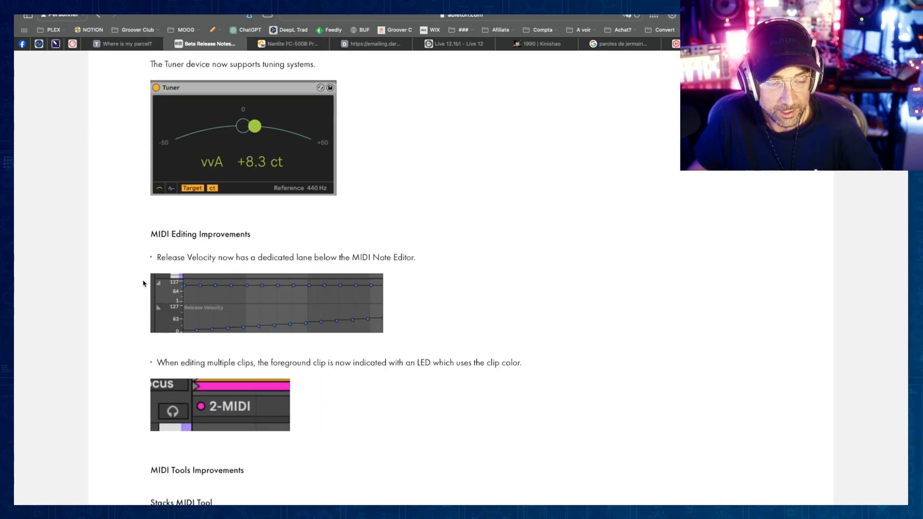
{"action": "scroll", "coordinate": [385, 295], "scroll_direction": "down", "scroll_amount": 4}
{"action": "scroll", "coordinate": [288, 231], "scroll_direction": "down", "scroll_amount": 3}
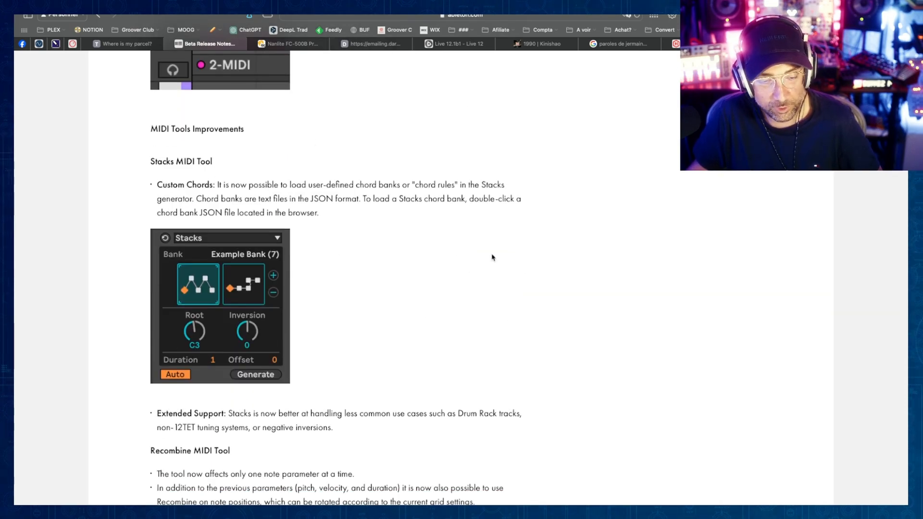
{"action": "scroll", "coordinate": [528, 257], "scroll_direction": "down", "scroll_amount": 10}
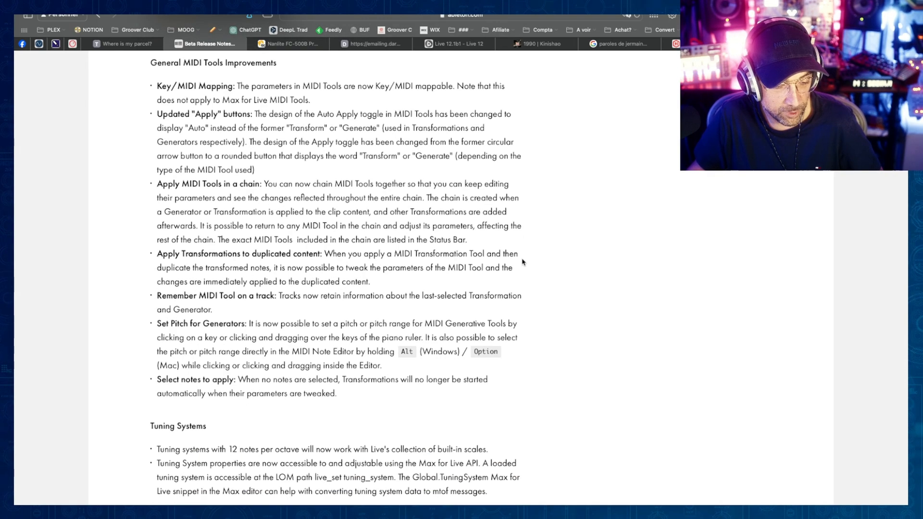
{"action": "scroll", "coordinate": [522, 261], "scroll_direction": "down", "scroll_amount": 15}
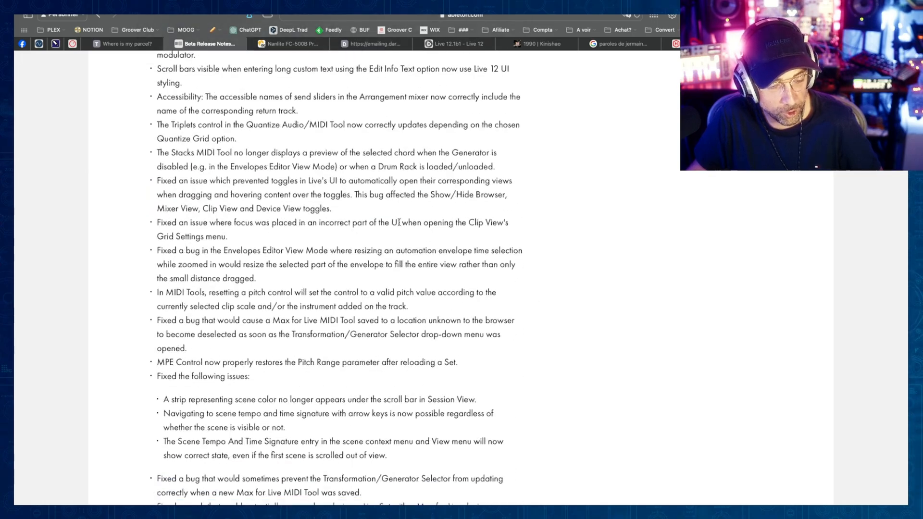
{"action": "scroll", "coordinate": [401, 226], "scroll_direction": "down", "scroll_amount": 20}
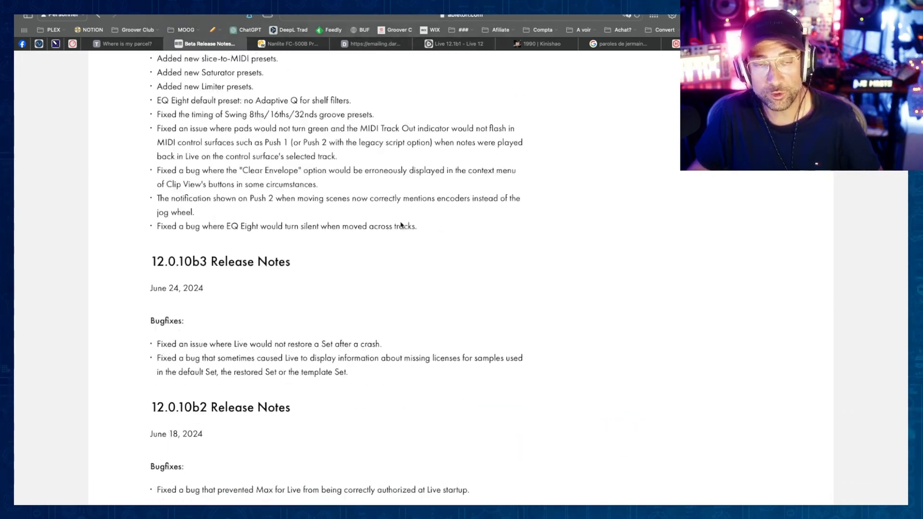